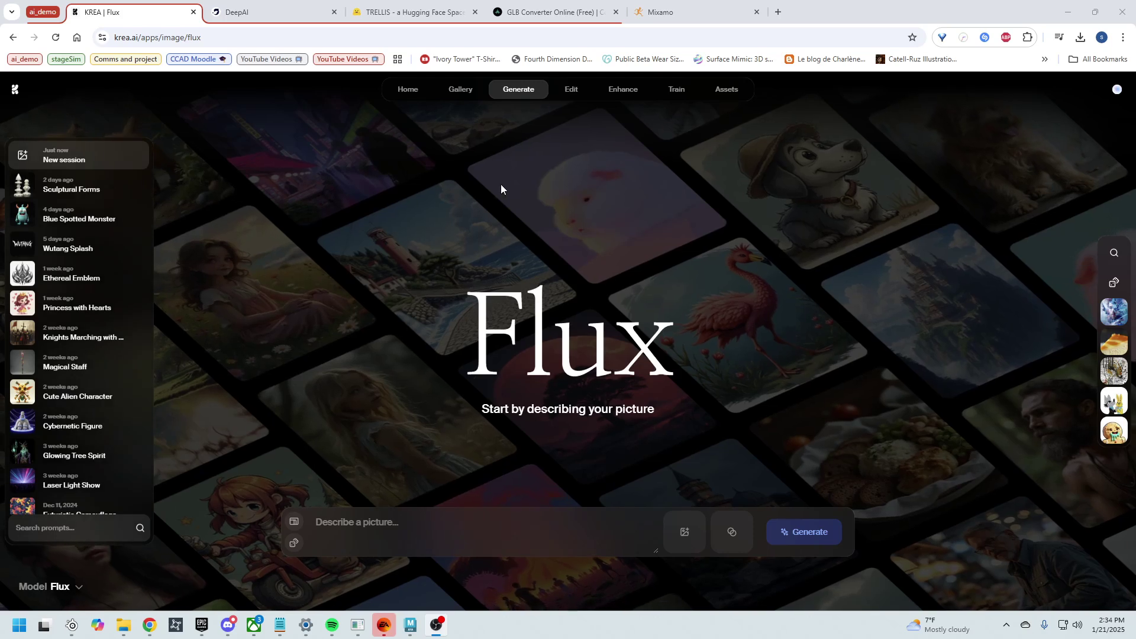
Step: Generate images with the Flux model from the prompt "a treasure chest from a AAA game"
mouse_move(511, 87)
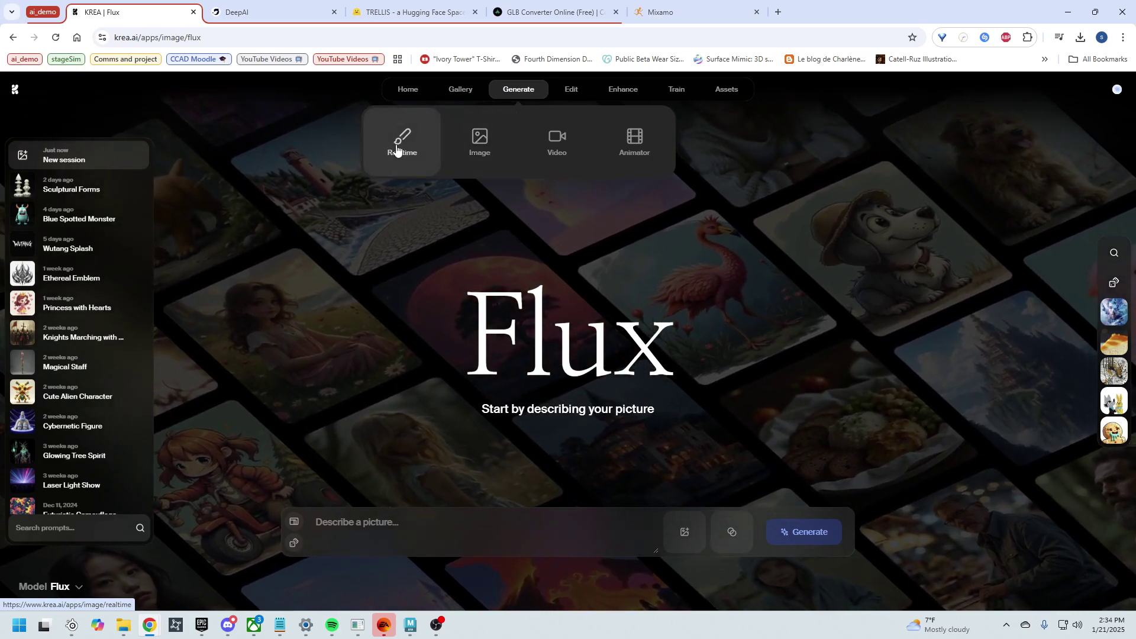
left_click(531, 523)
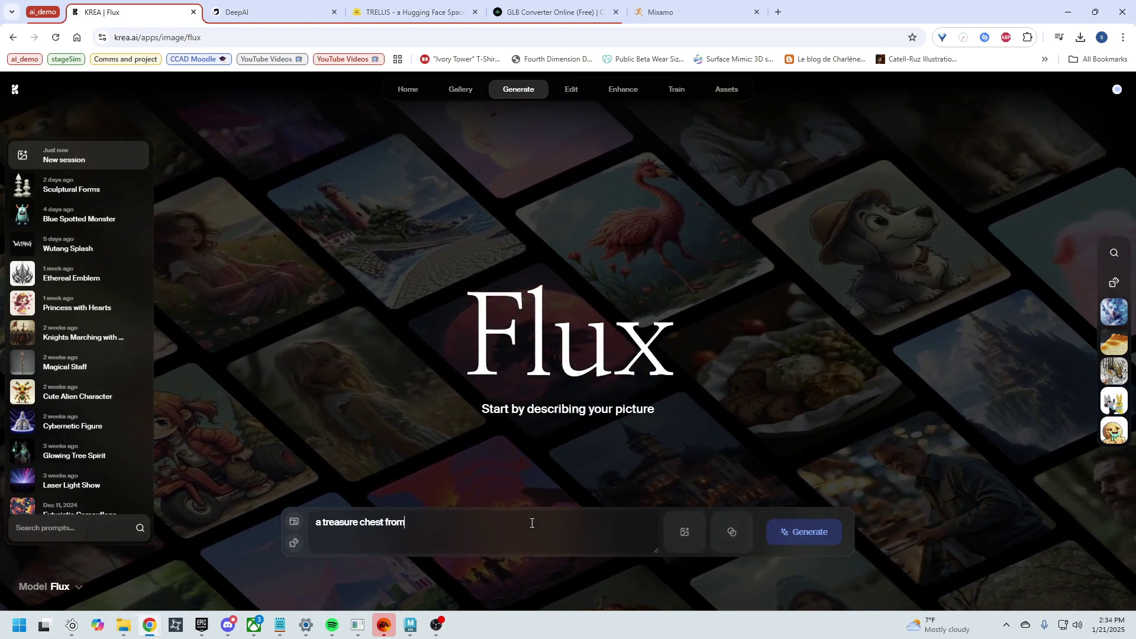
type("AAA")
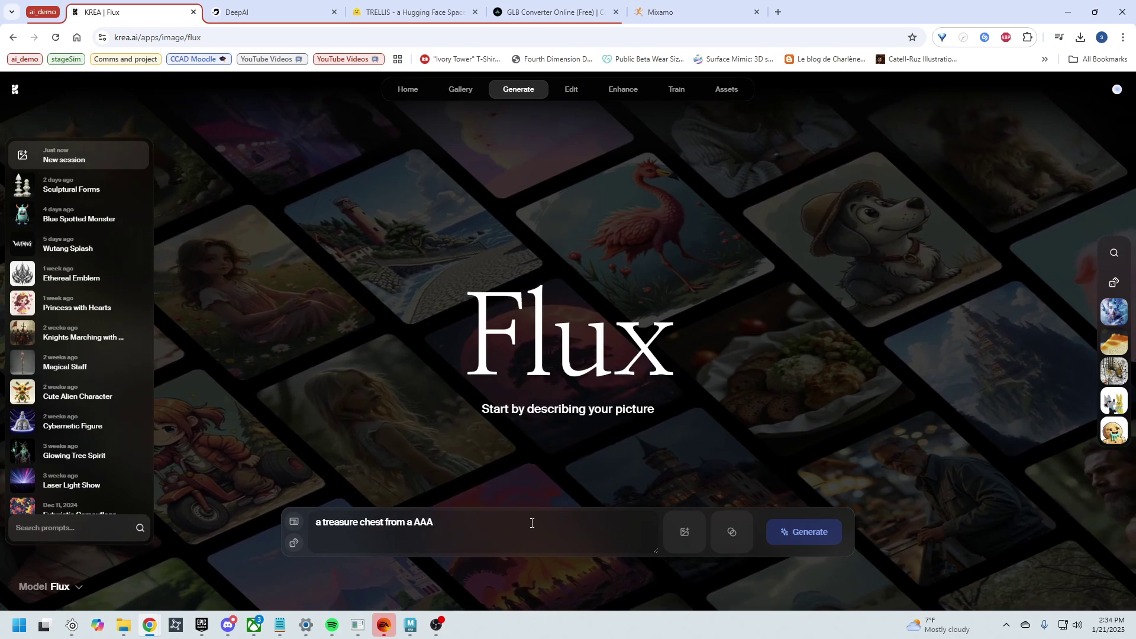
type(" game")
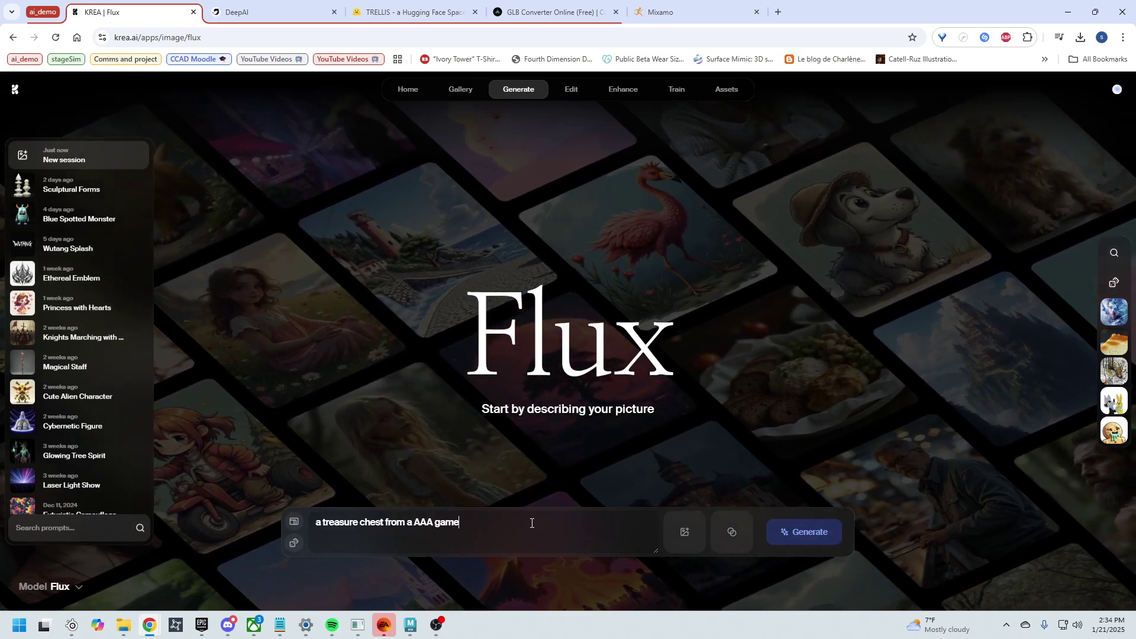
left_click(787, 539)
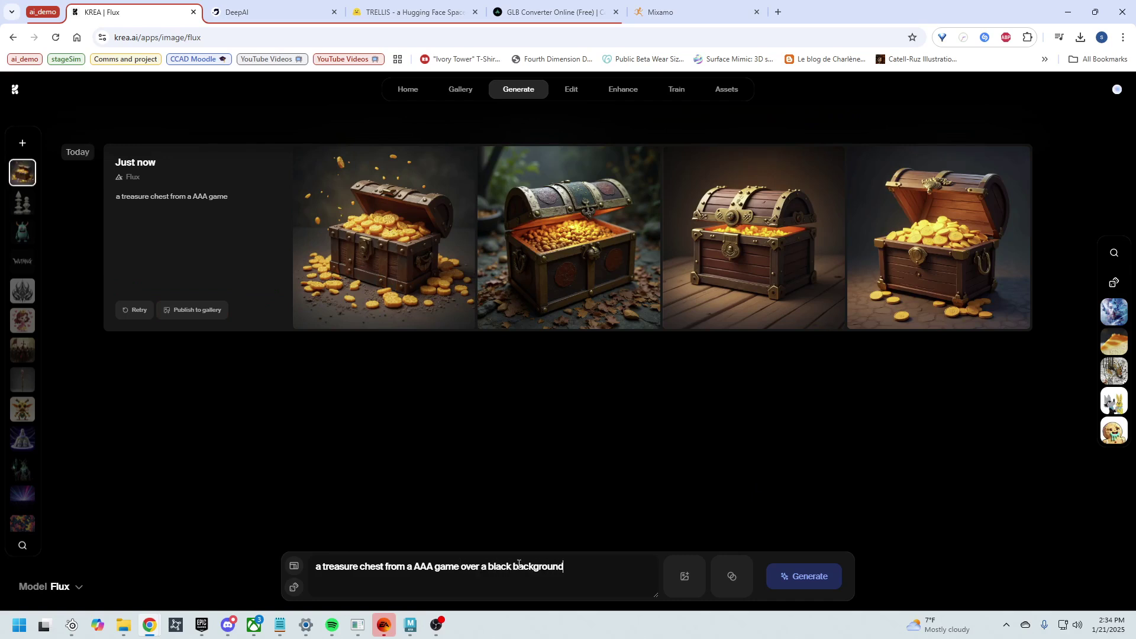
Step: Generate images for "a treasure chest from a AAA game over a black background" and download the fourth result
key("Return")
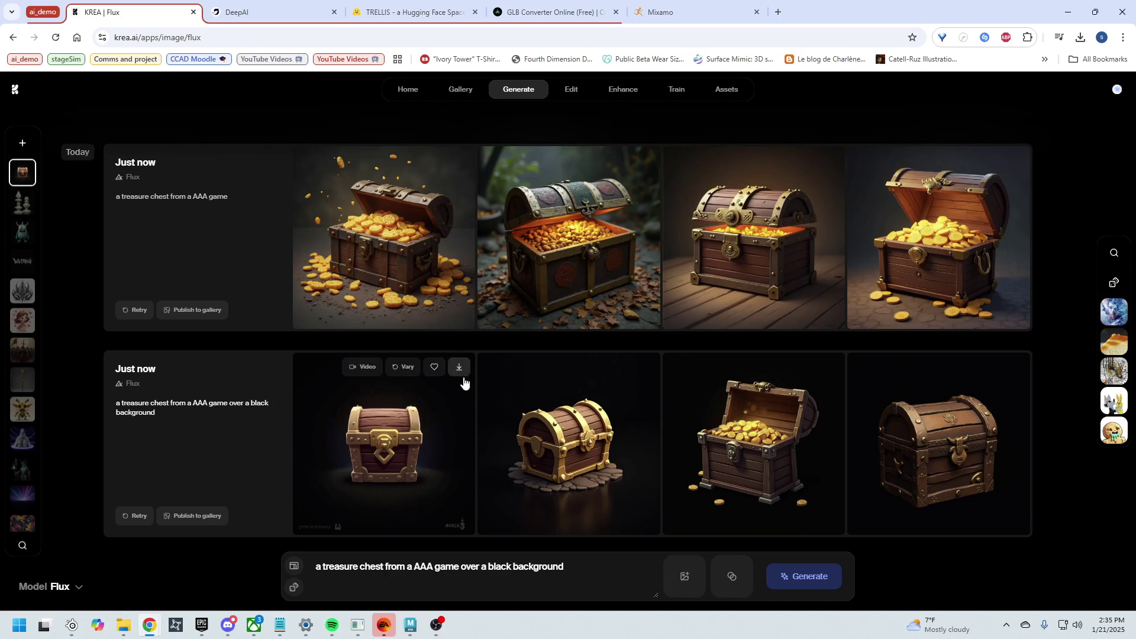
left_click(1014, 372)
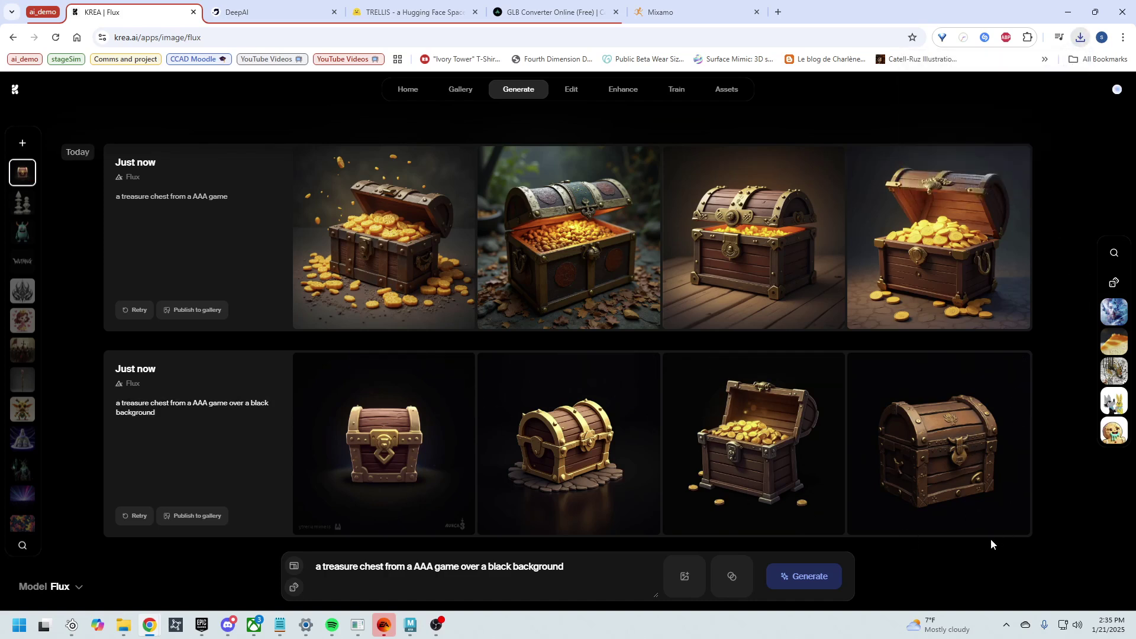
Step: Switch to Realtime generation and delete the existing treasure chest drawing from the canvas
mouse_move(571, 197)
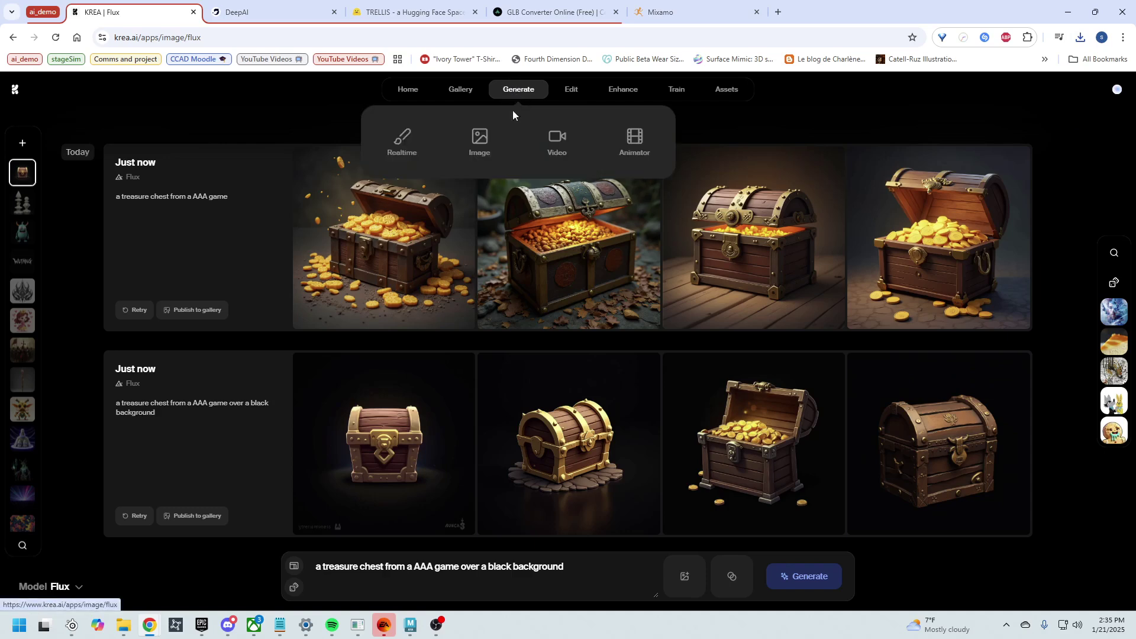
left_click(402, 142)
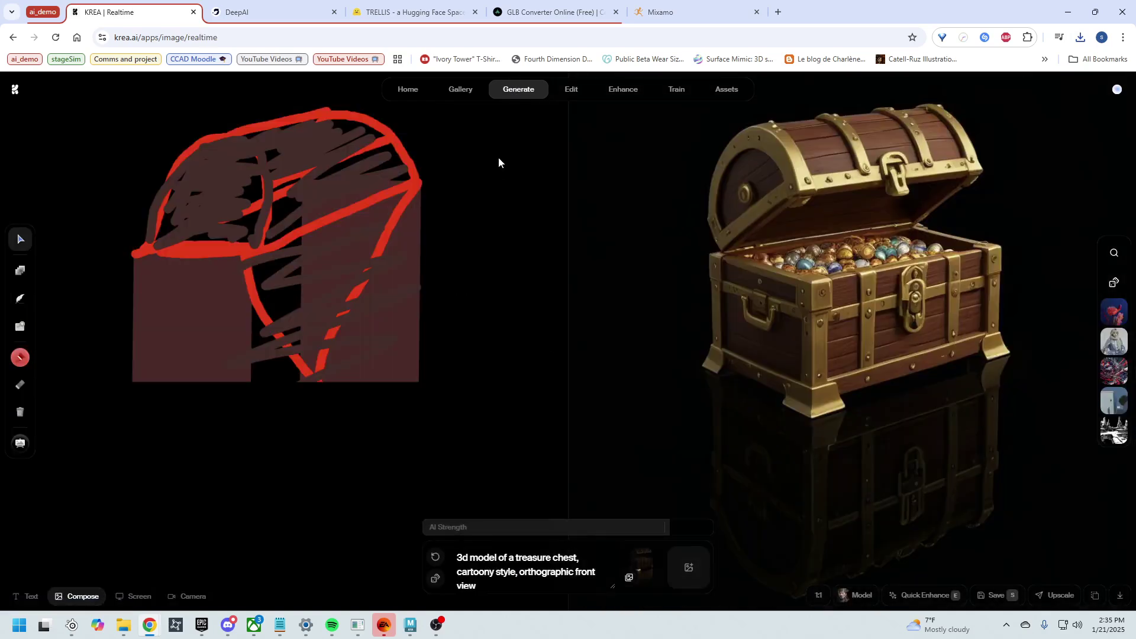
left_click_drag(499, 189, 207, 373)
key("Delete")
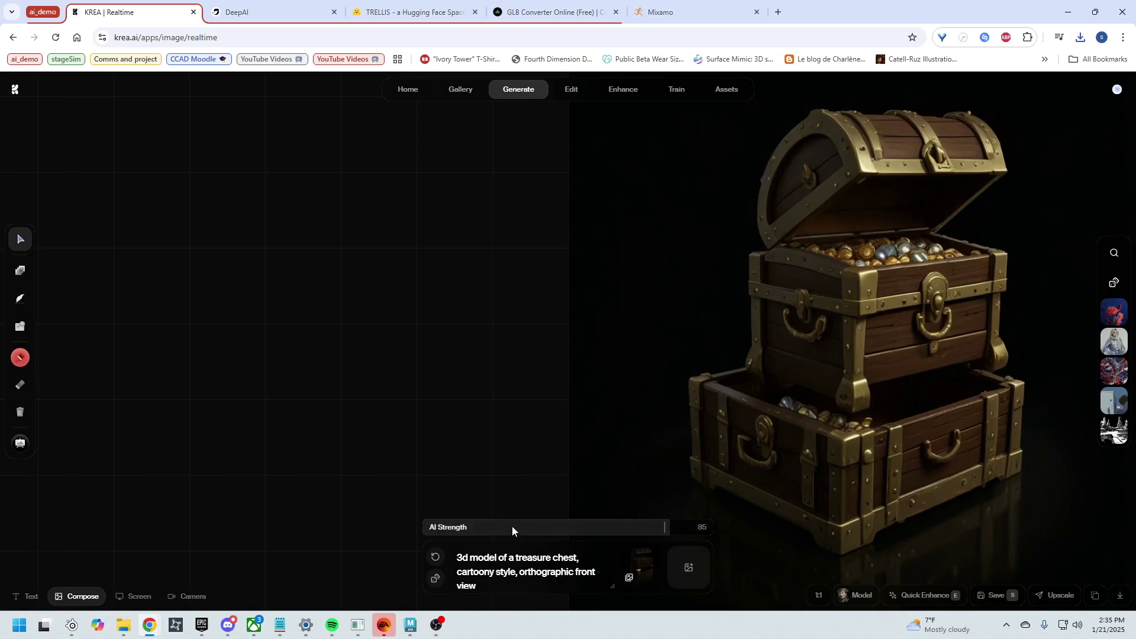
key("ctrl+z")
left_click_drag(382, 217, 160, 72)
key("Delete")
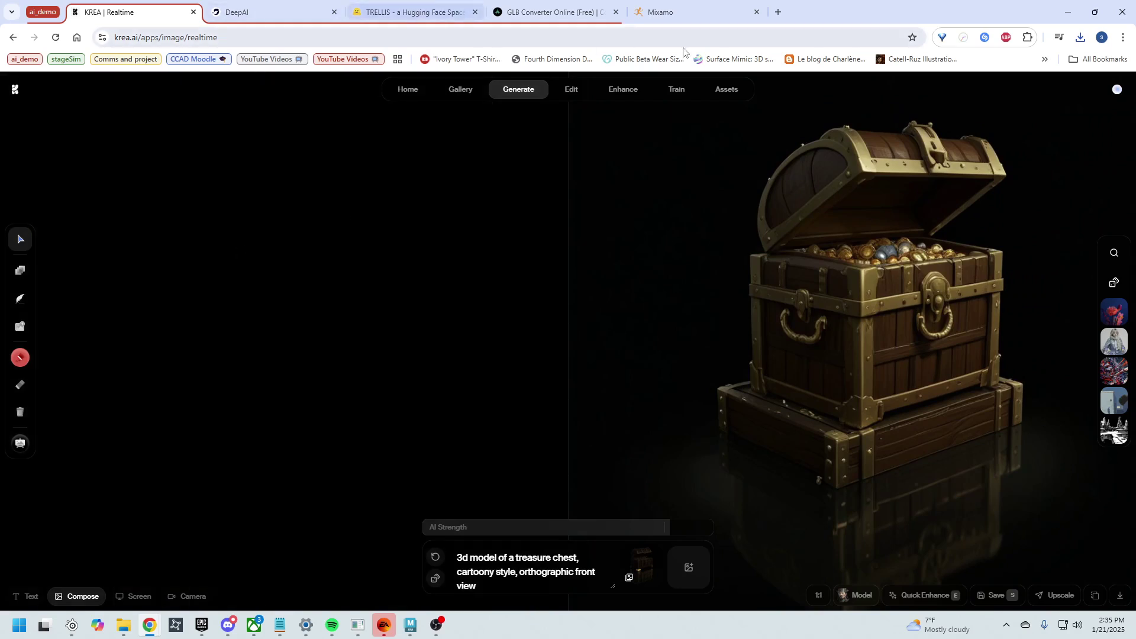
Step: Open the download history in a separate browser window and bring the downloaded wooden chest image onto the Realtime canvas
left_click(1123, 37)
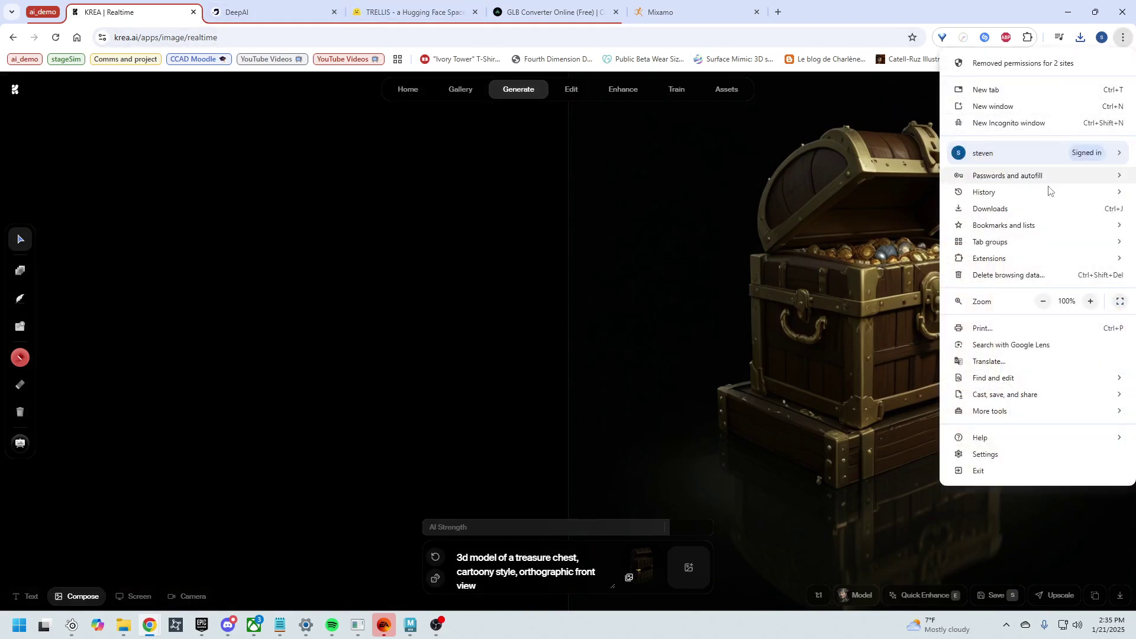
left_click(1045, 209)
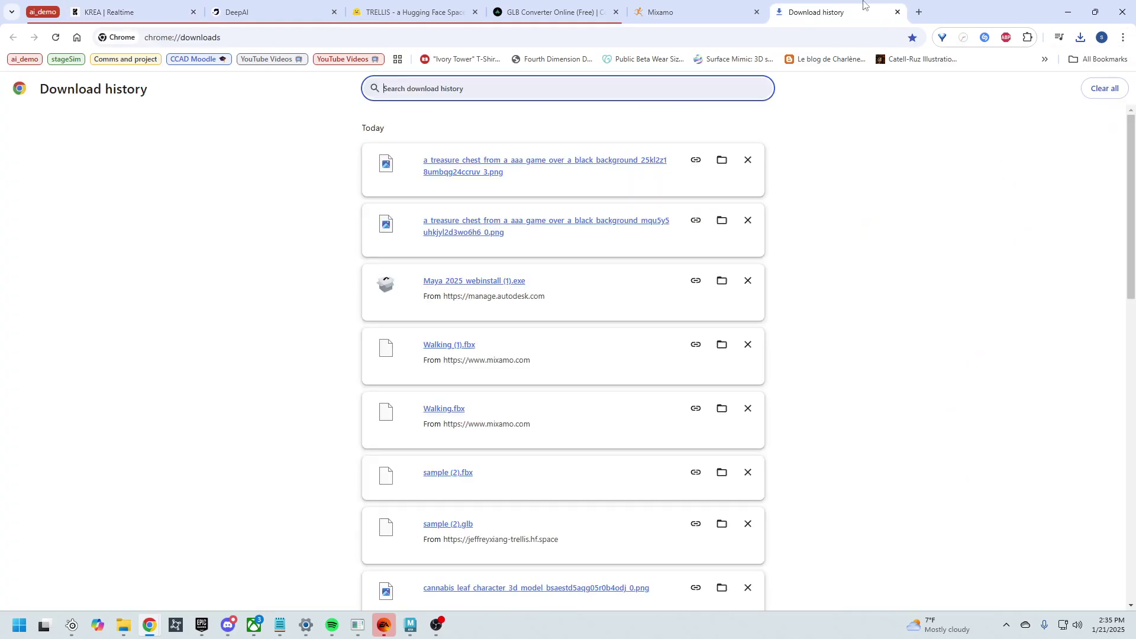
left_click_drag(864, 3, 1134, 179)
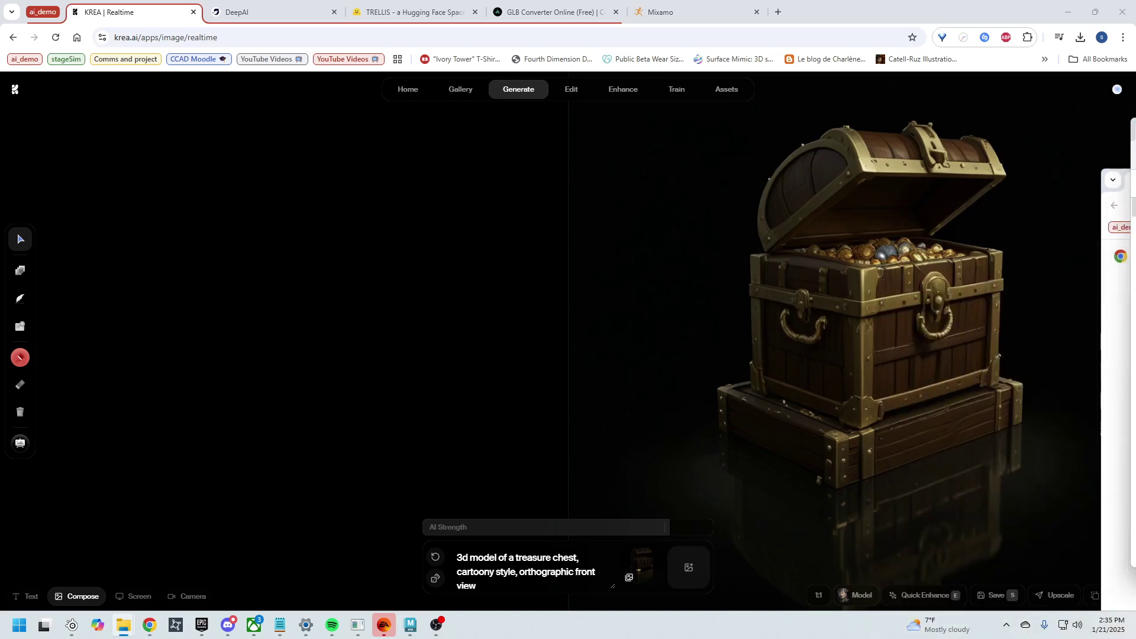
left_click_drag(1120, 256, 418, 431)
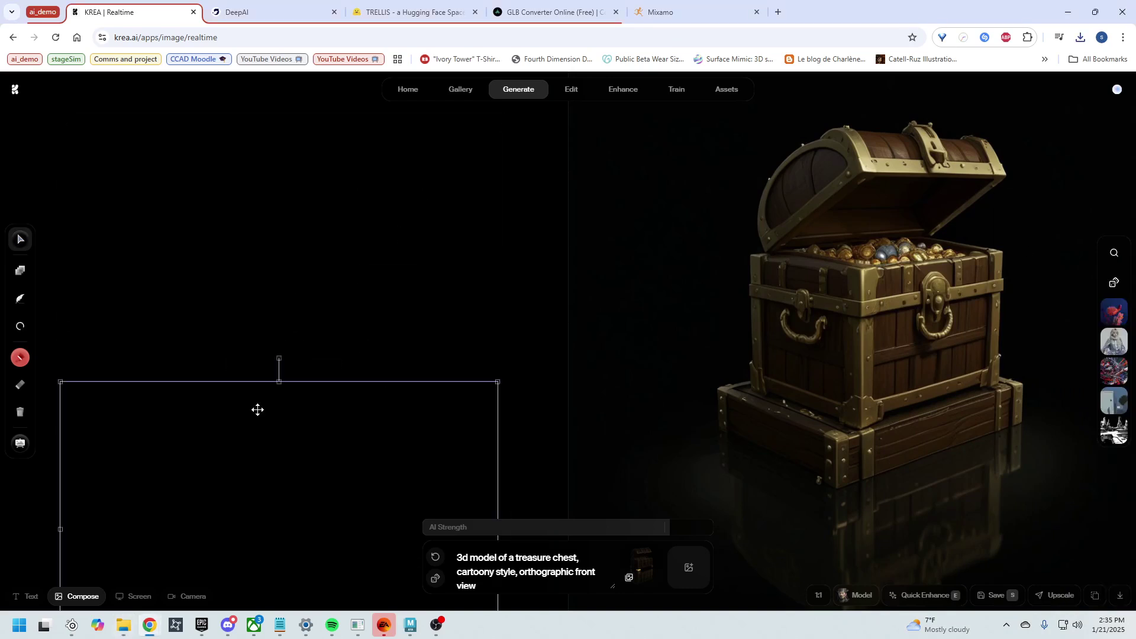
Step: Clear the leftover black shape and red strokes from the canvas and select the placed chest image
left_click_drag(286, 424, 325, 246)
left_click(458, 172)
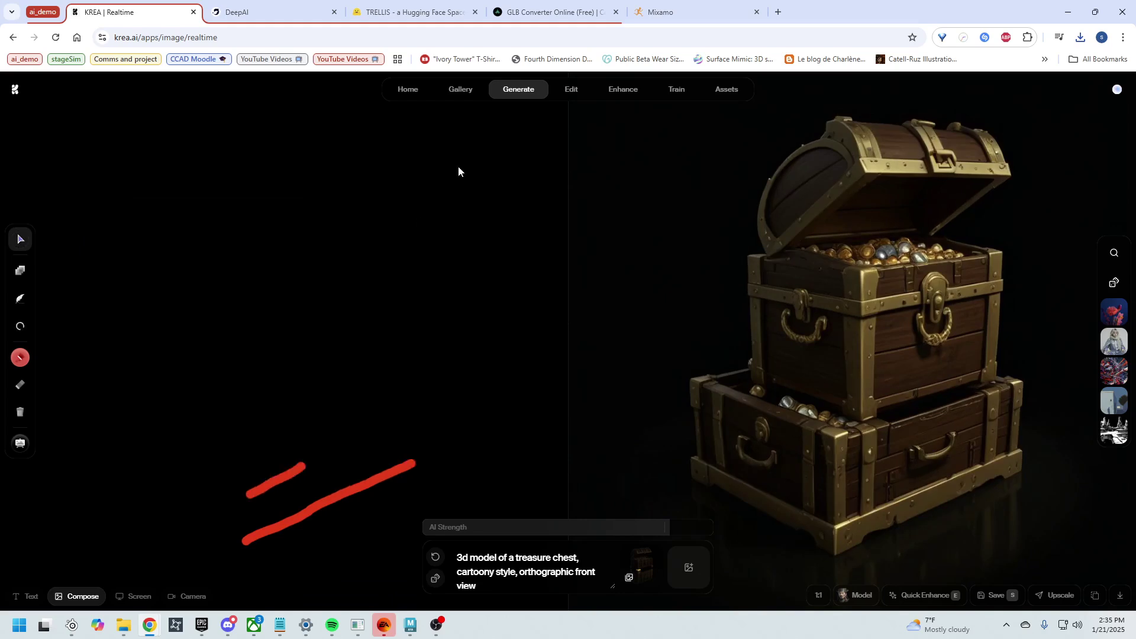
left_click(254, 231)
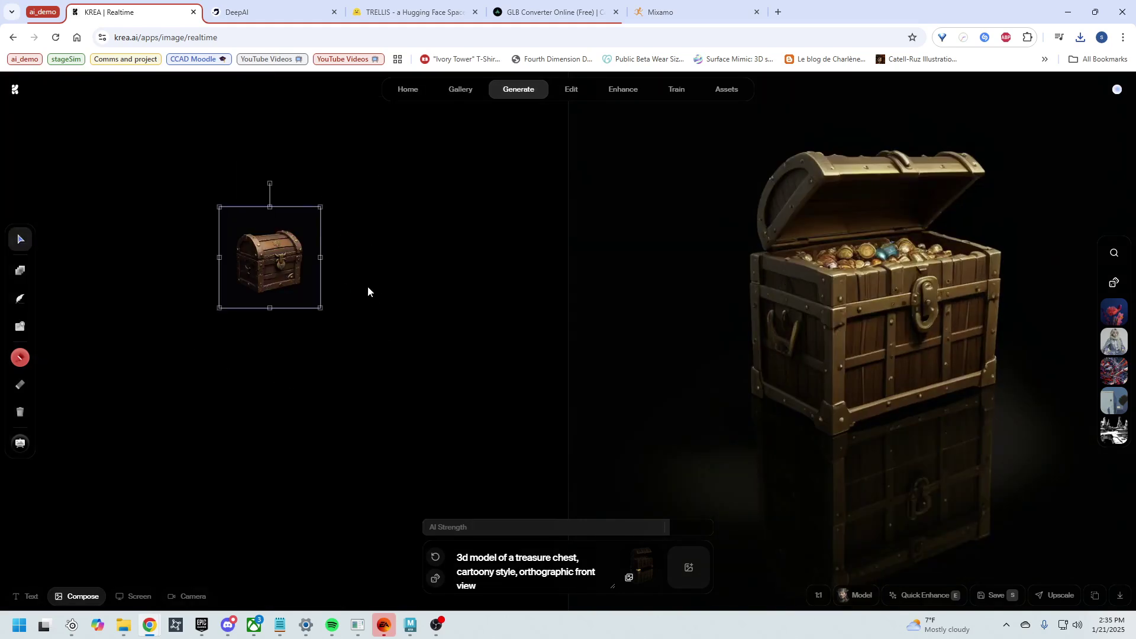
Step: Enlarge the chest image until it fills most of the canvas and centre it
left_click_drag(319, 307, 636, 622)
left_click_drag(450, 385, 343, 275)
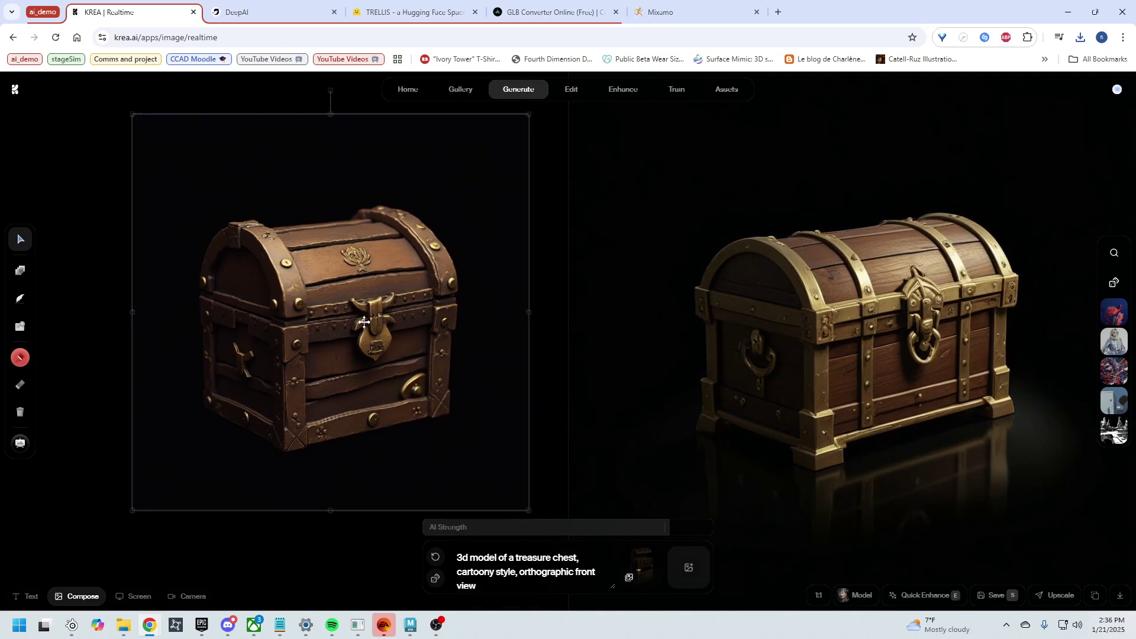
left_click_drag(368, 319, 341, 334)
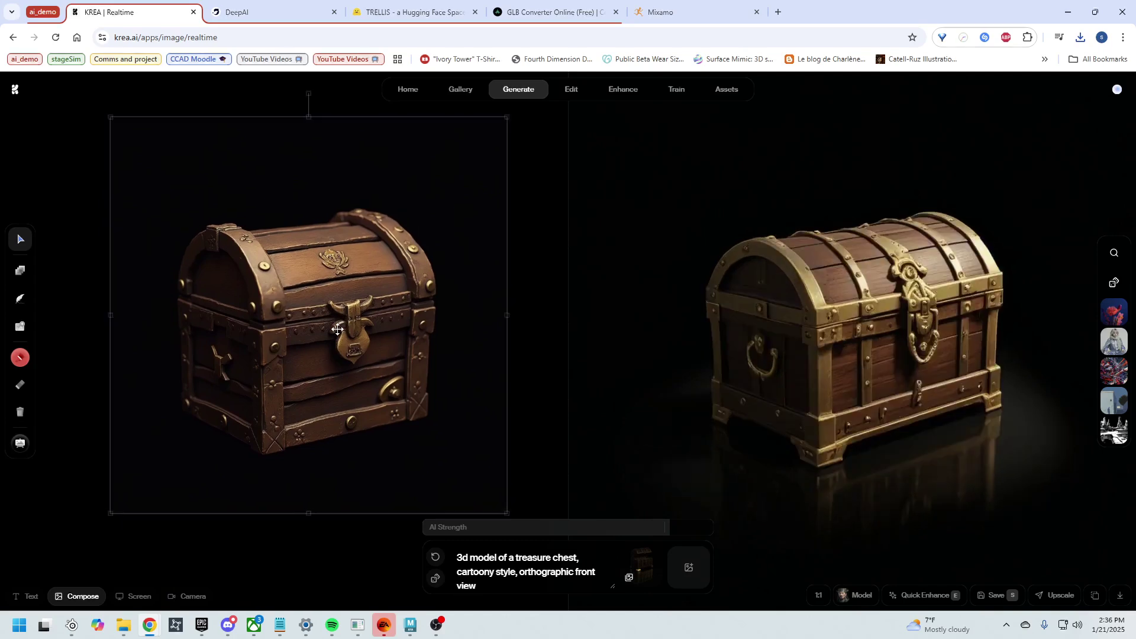
Step: Lower the AI Strength to 38 and reposition the chest image to refresh the generated result
key("Delete")
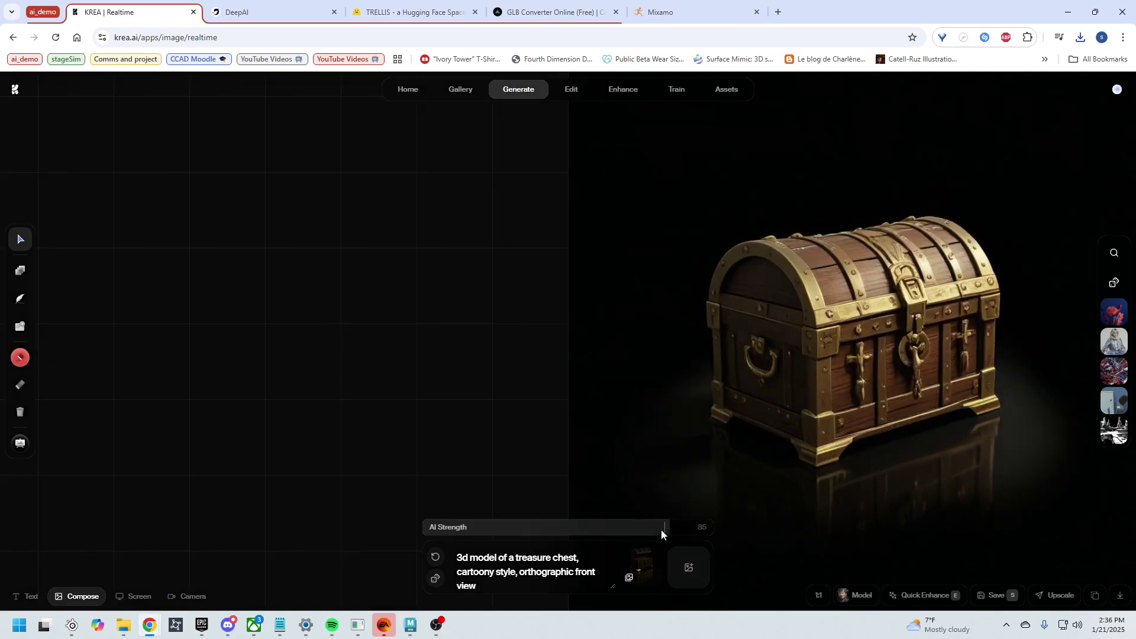
left_click_drag(667, 528, 530, 532)
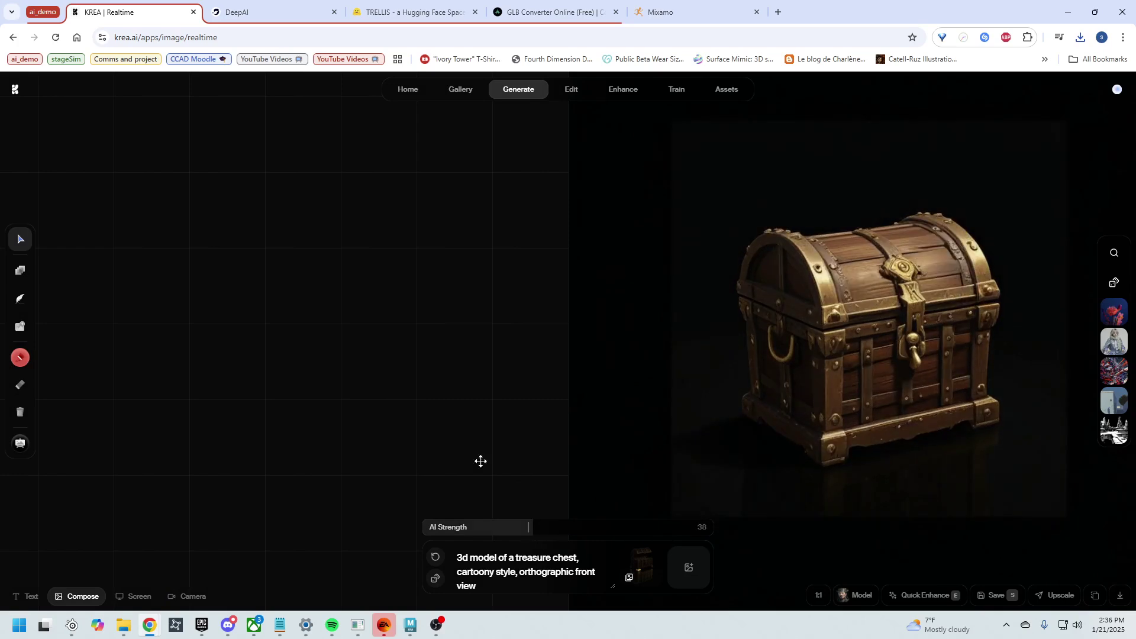
mouse_move(471, 215)
left_mouse_down()
mouse_move(260, 362)
mouse_move(451, 268)
mouse_move(454, 228)
left_mouse_up()
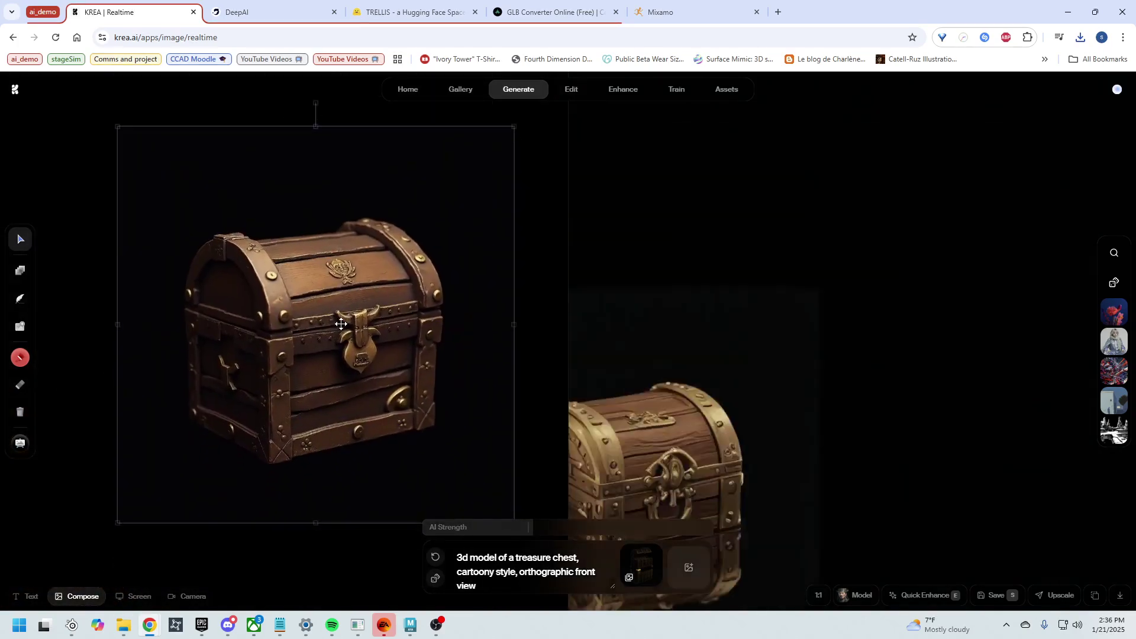
mouse_move(336, 344)
left_mouse_down()
mouse_move(327, 359)
mouse_move(328, 343)
left_mouse_up()
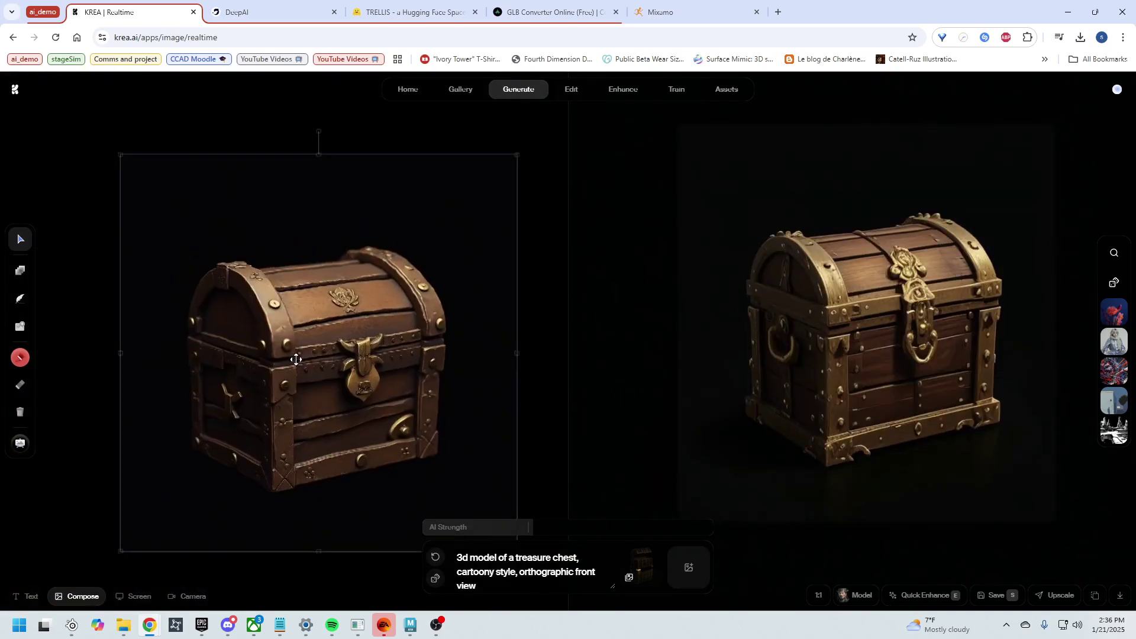
Step: Convert the chest image on the canvas to 3D
right_click(321, 312)
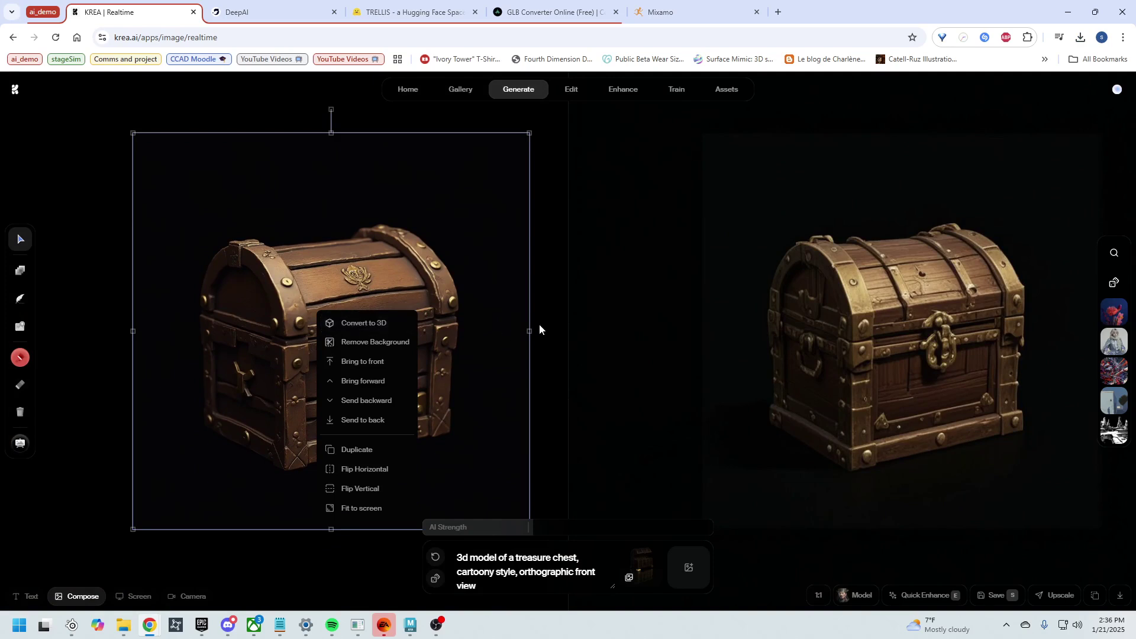
left_click(347, 324)
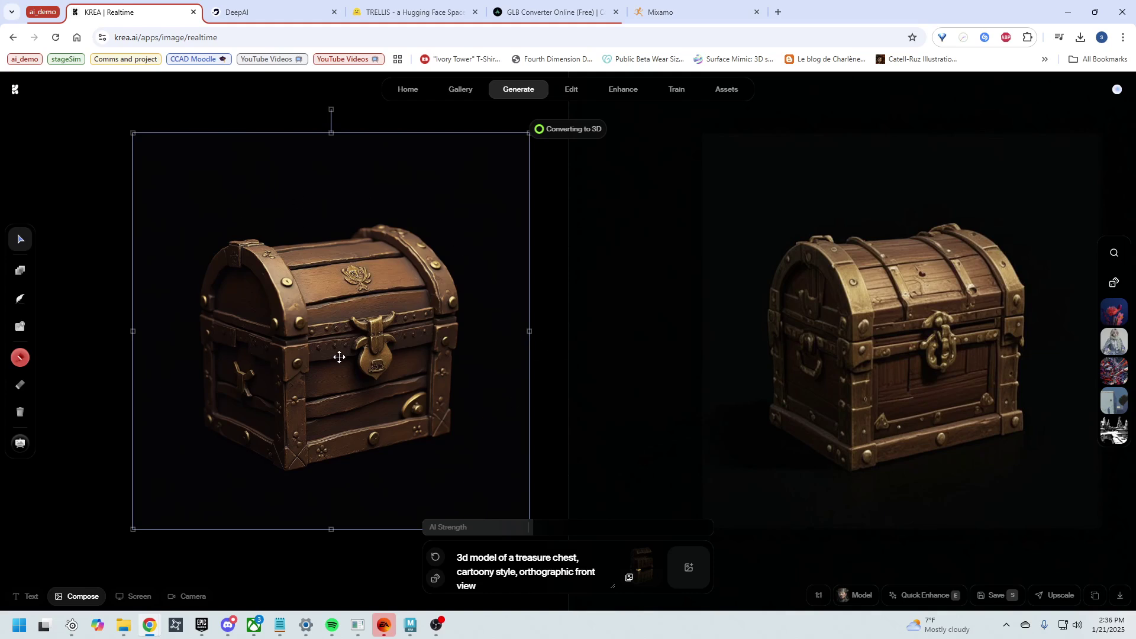
left_click_drag(339, 357, 338, 356)
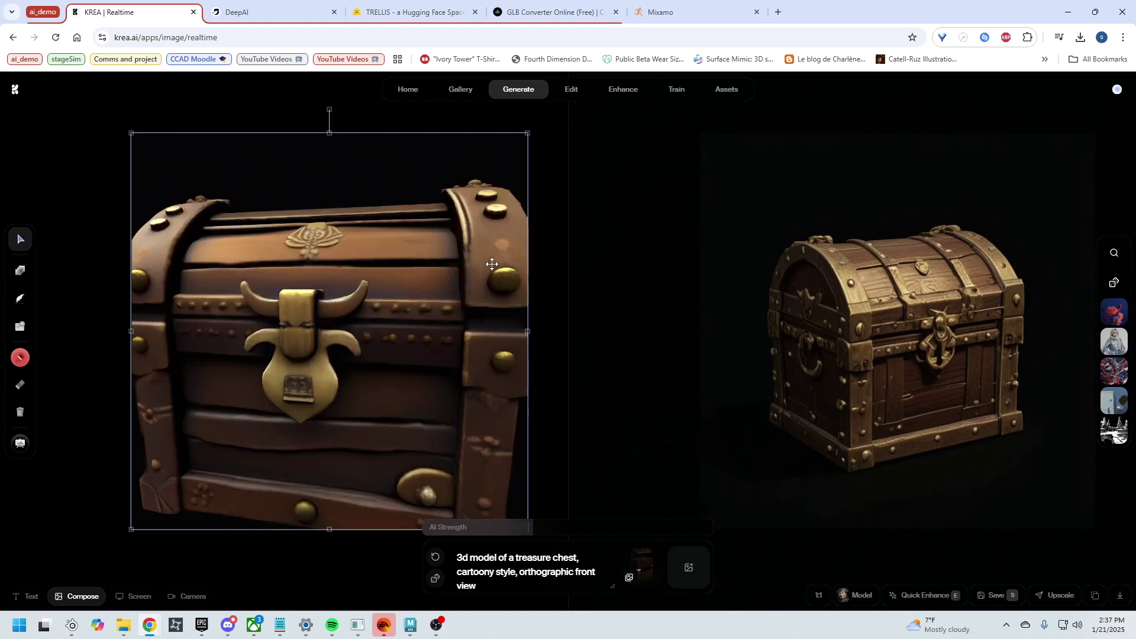
left_click(545, 245)
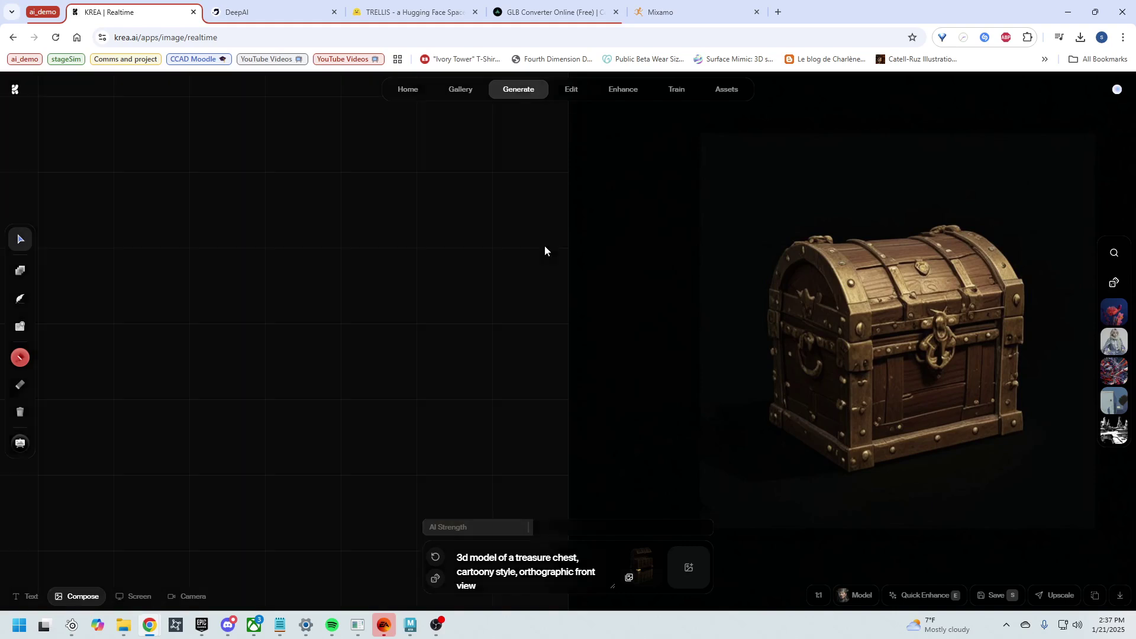
left_click(462, 249)
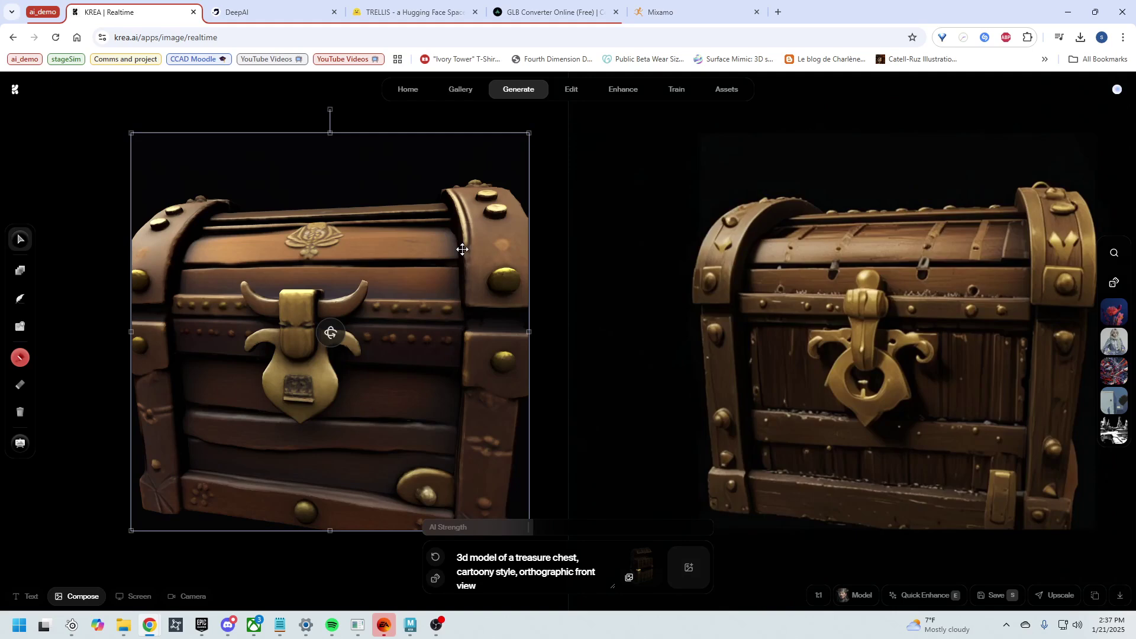
Step: Move the 3D chest away from the original flat image and delete the flat image
left_click_drag(490, 165, 506, 337)
left_click_drag(332, 403, 323, 370)
left_click_drag(330, 540, 232, 548)
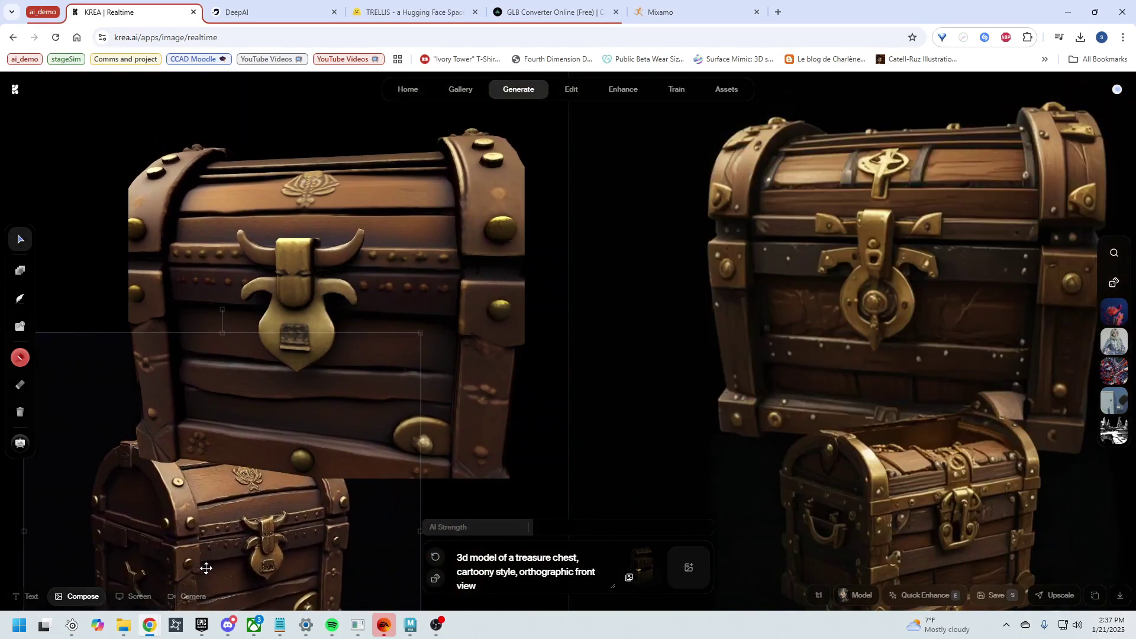
key("Delete")
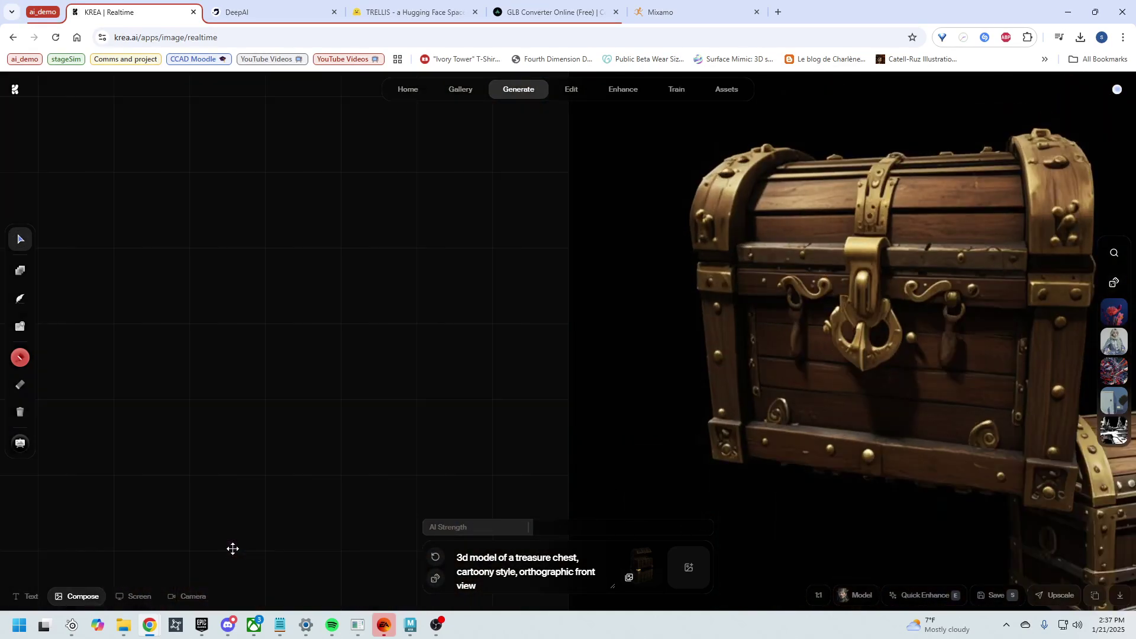
Step: Reposition the 3D chest on the canvas and rotate it to face straight forward
left_click(256, 377)
left_click_drag(370, 340, 347, 368)
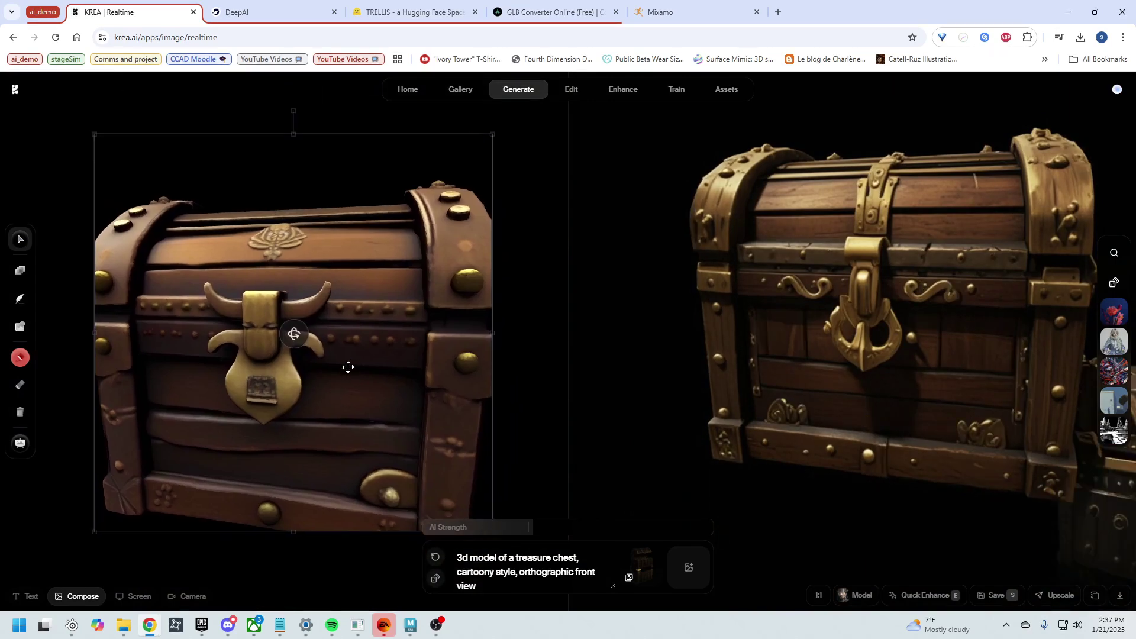
left_click_drag(302, 335, 366, 316)
scroll(320, 348, "down", 2)
scroll(320, 348, "down", 2)
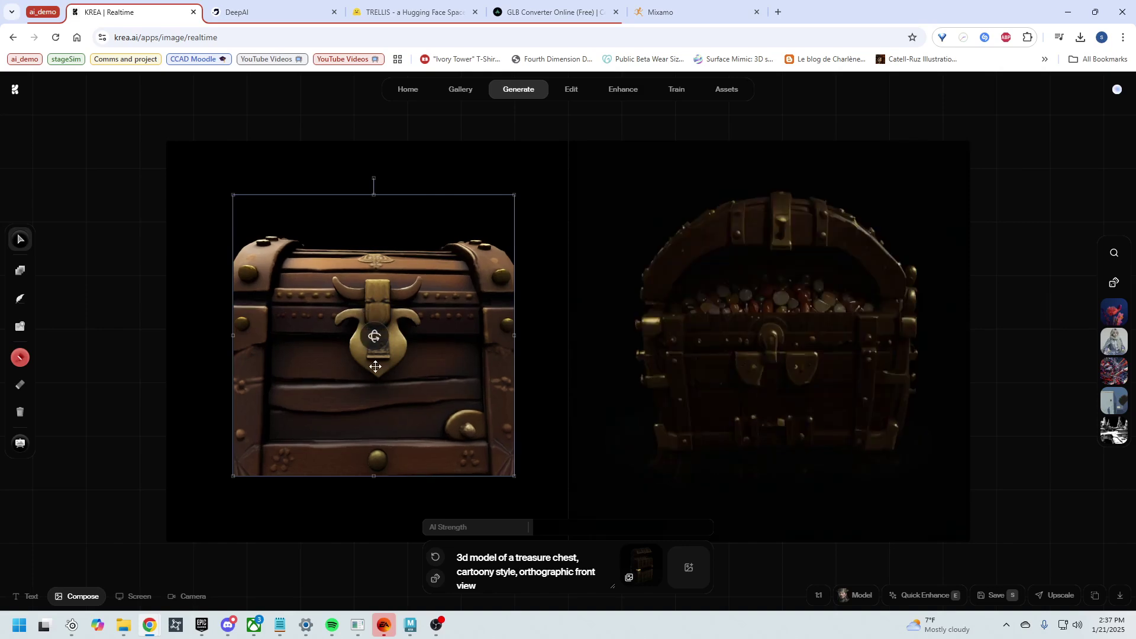
Step: Replace the 3D chest on the canvas with the flat treasure chest image and enlarge it to fill most of the canvas
key("Delete")
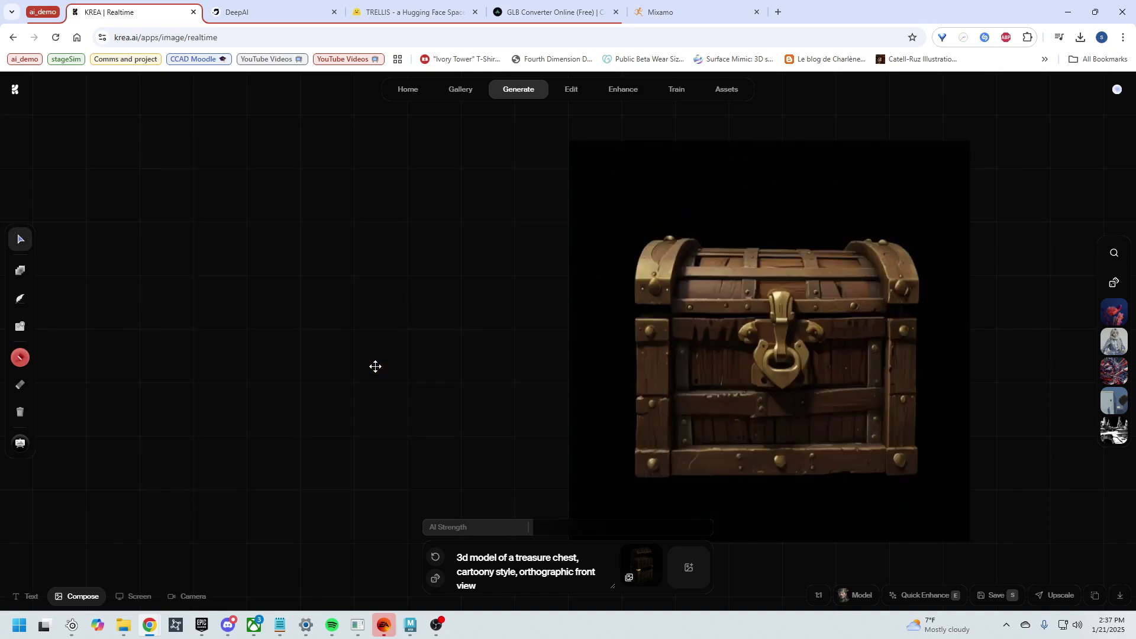
left_click_drag(0, 260, 409, 283)
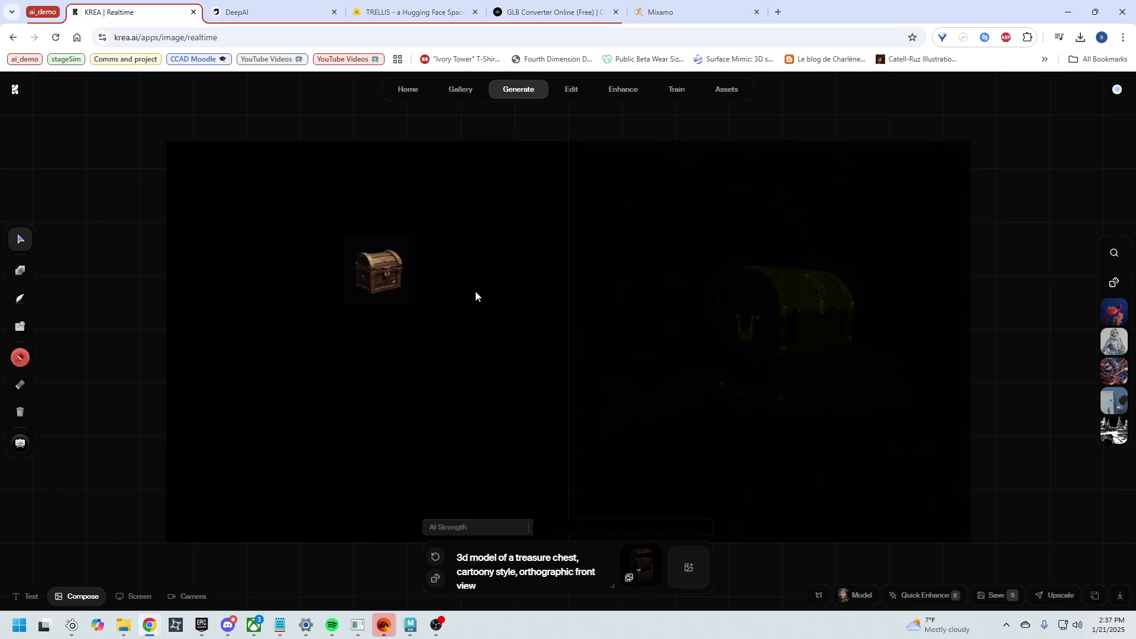
left_click(370, 299)
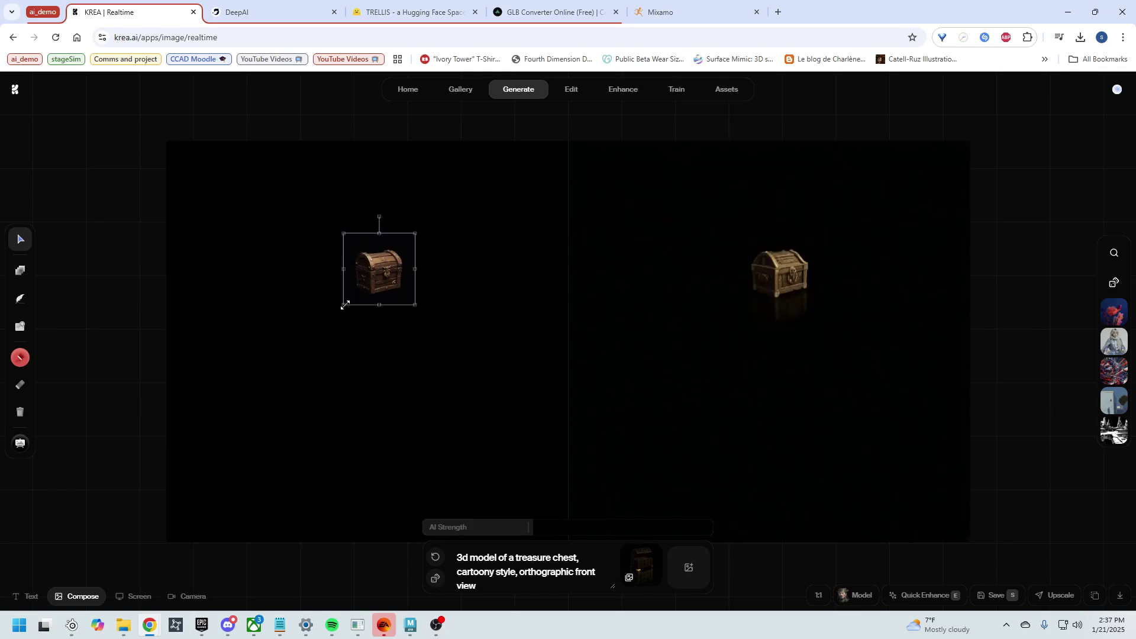
left_click_drag(343, 305, 117, 535)
left_click_drag(316, 421, 415, 361)
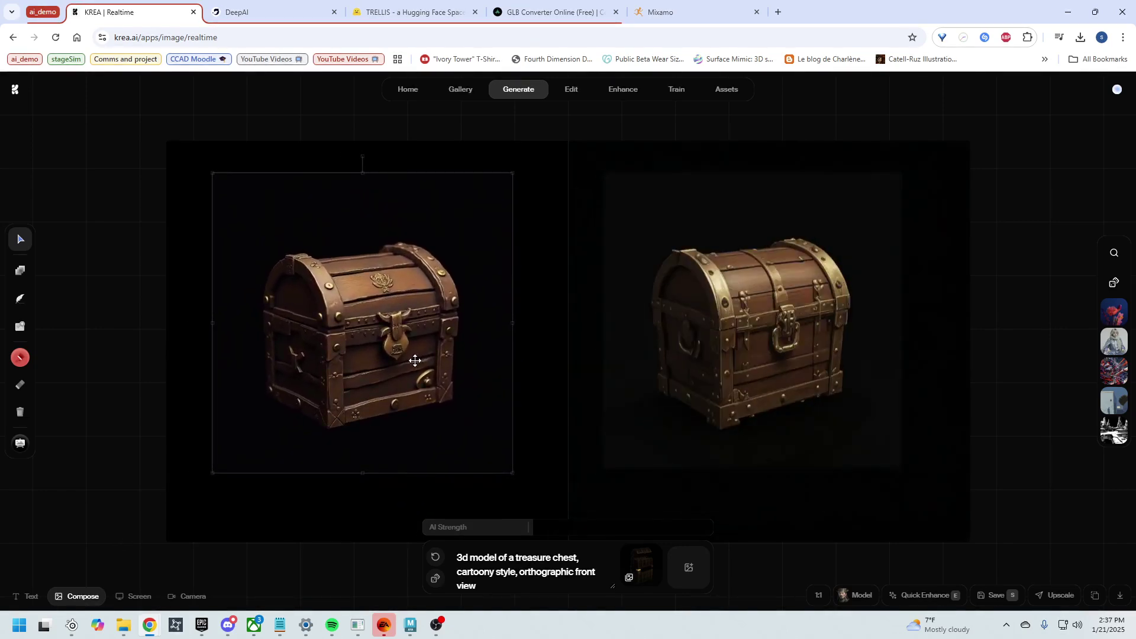
left_click(518, 474)
left_click_drag(386, 248, 376, 346)
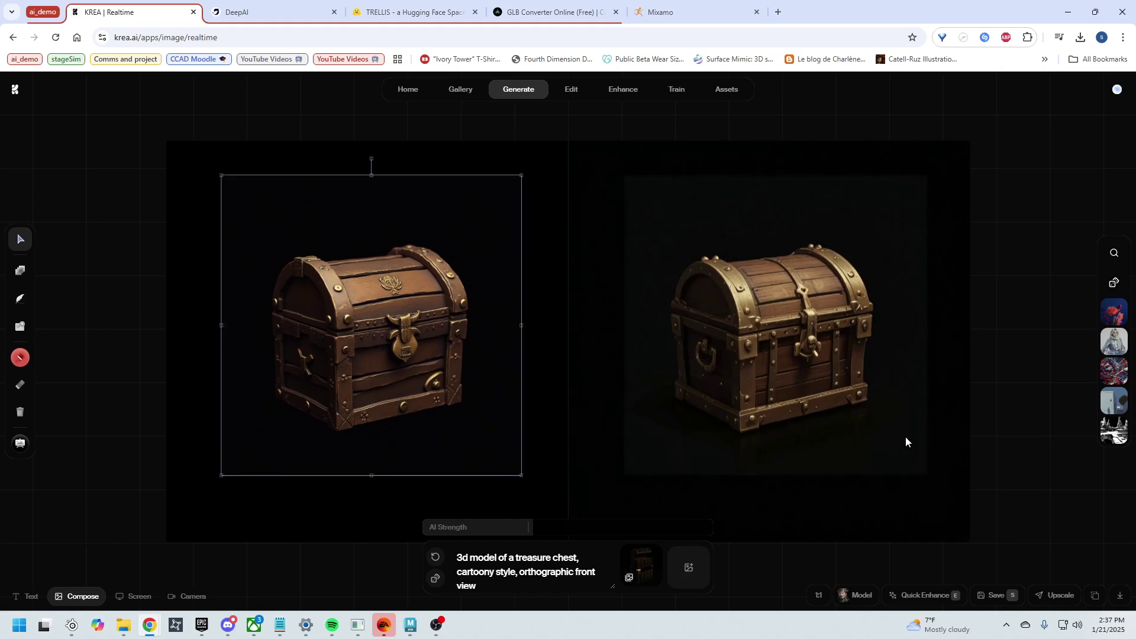
Step: Download the generated chest image and load it into the TRELLIS Image to 3D page as the single image prompt
scroll(810, 323, "up", 2)
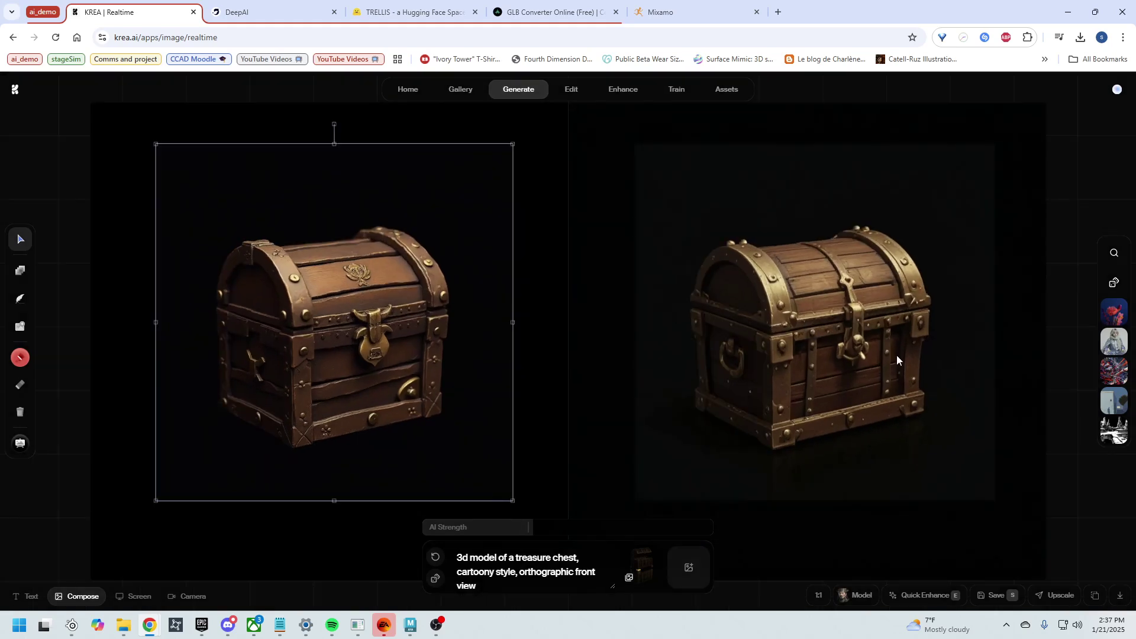
left_click(1123, 602)
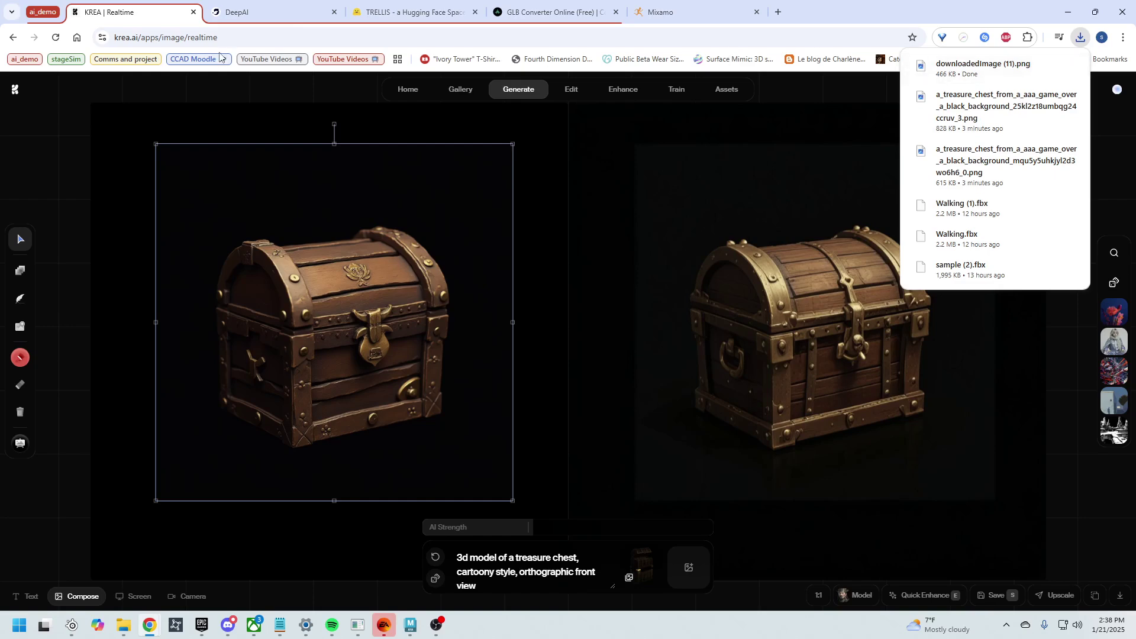
left_click(418, 10)
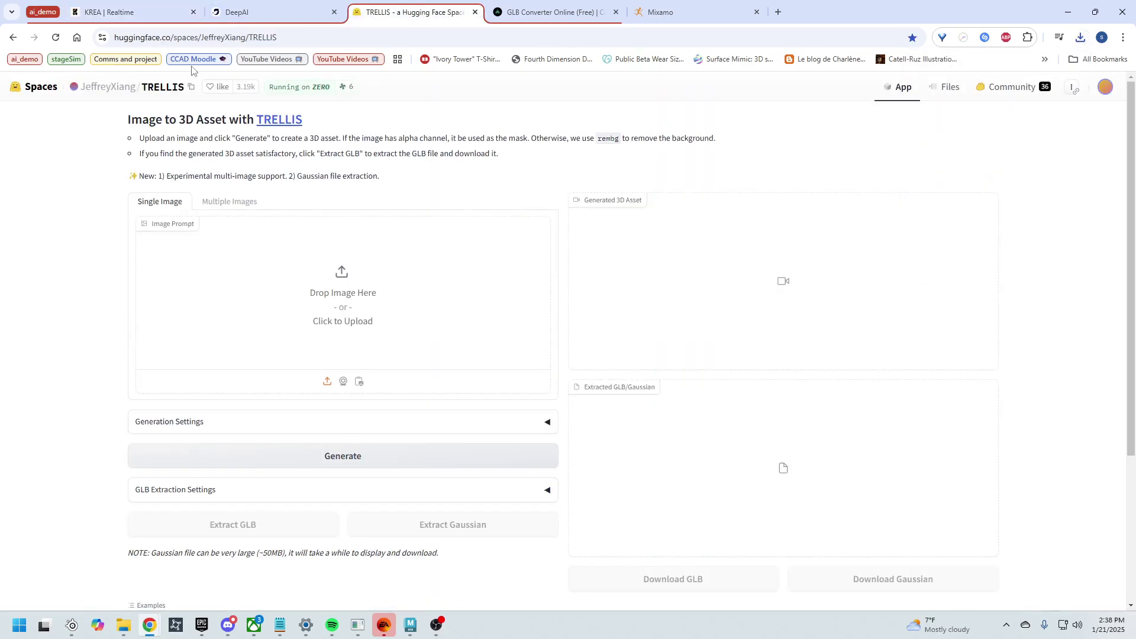
left_click(314, 40)
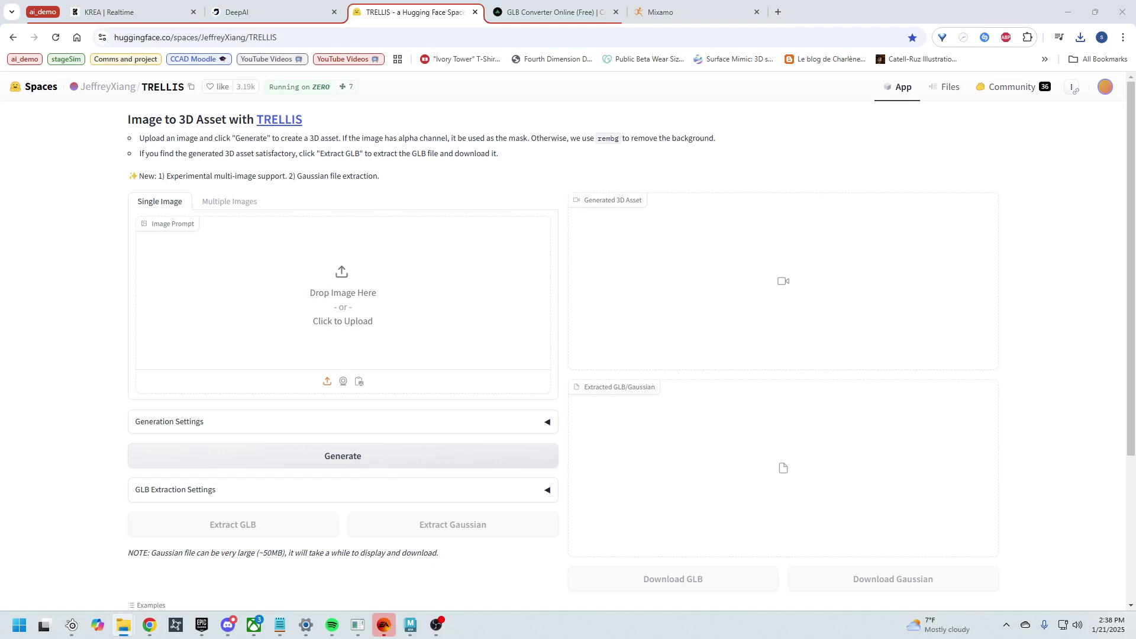
left_click_drag(1135, 296, 408, 320)
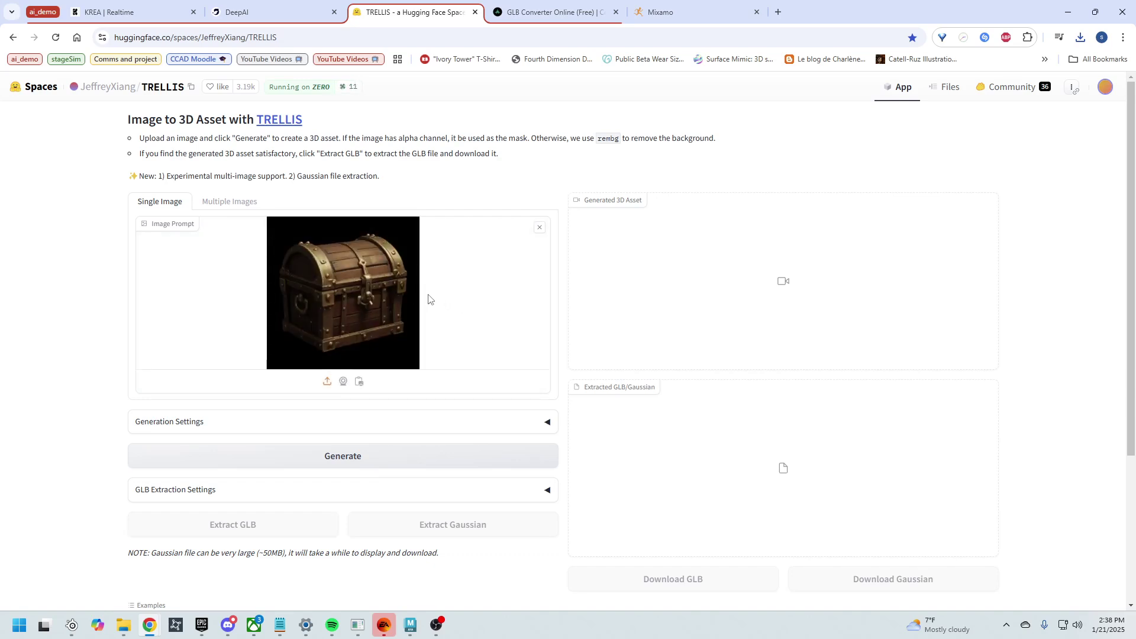
Step: Try to generate a 3D asset from the loaded chest image using the multidiffusion algorithm in the generation settings
scroll(355, 445, "down", 2)
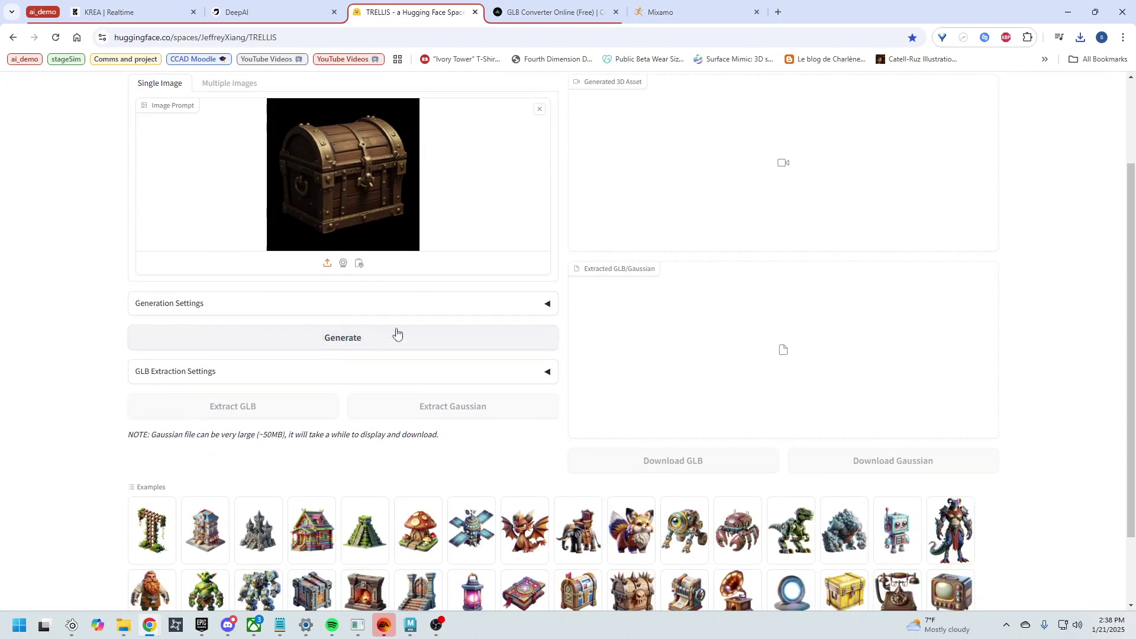
left_click(526, 309)
scroll(280, 285, "down", 1)
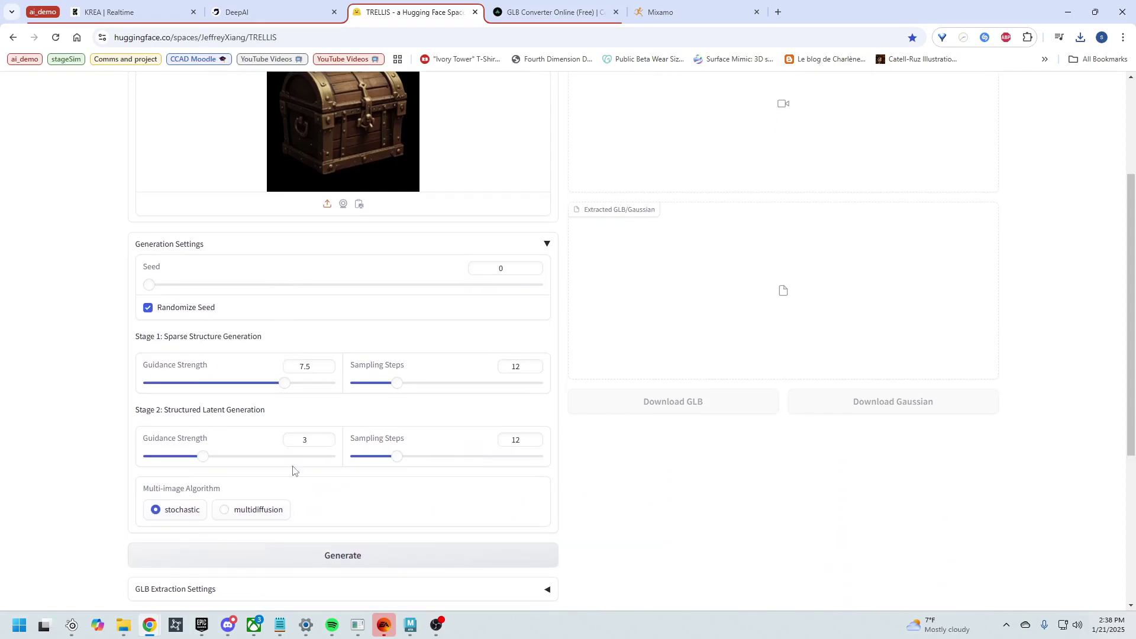
left_click(245, 516)
left_click(327, 555)
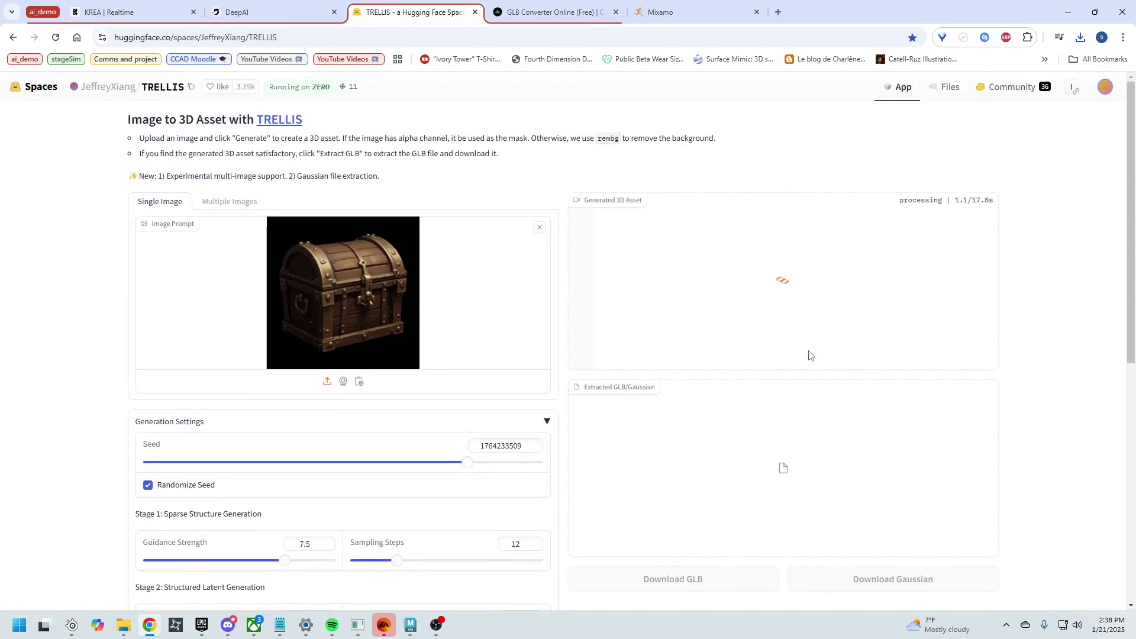
scroll(556, 462, "down", 3)
scroll(680, 281, "up", 3)
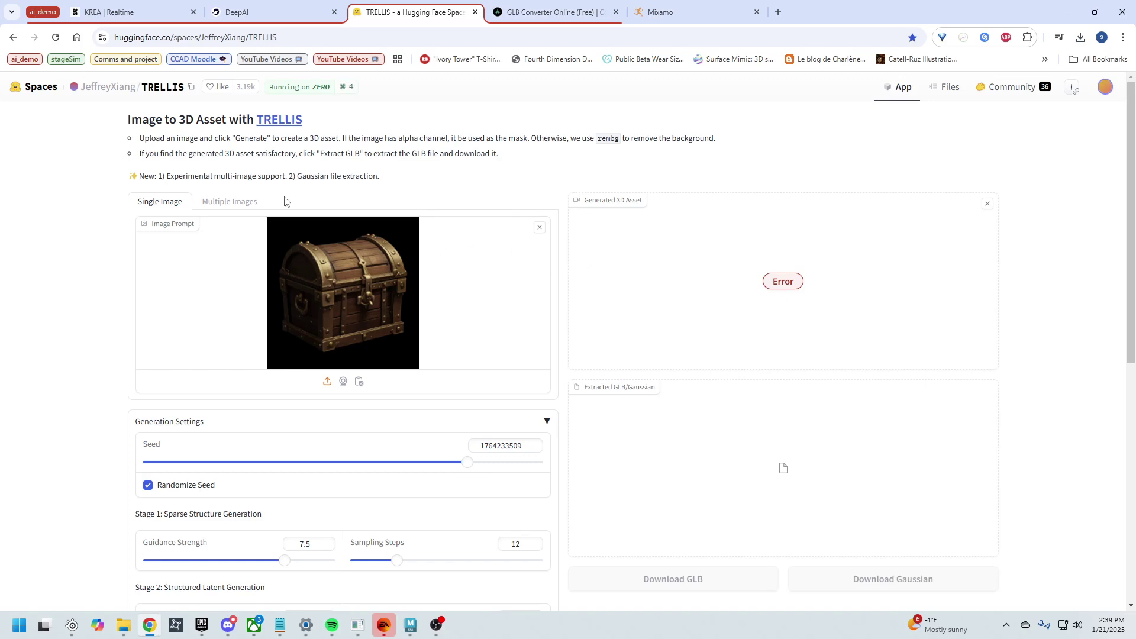
Step: Reload the TRELLIS page and generate a 3D asset from the original flat chest image with the default settings
left_click(54, 37)
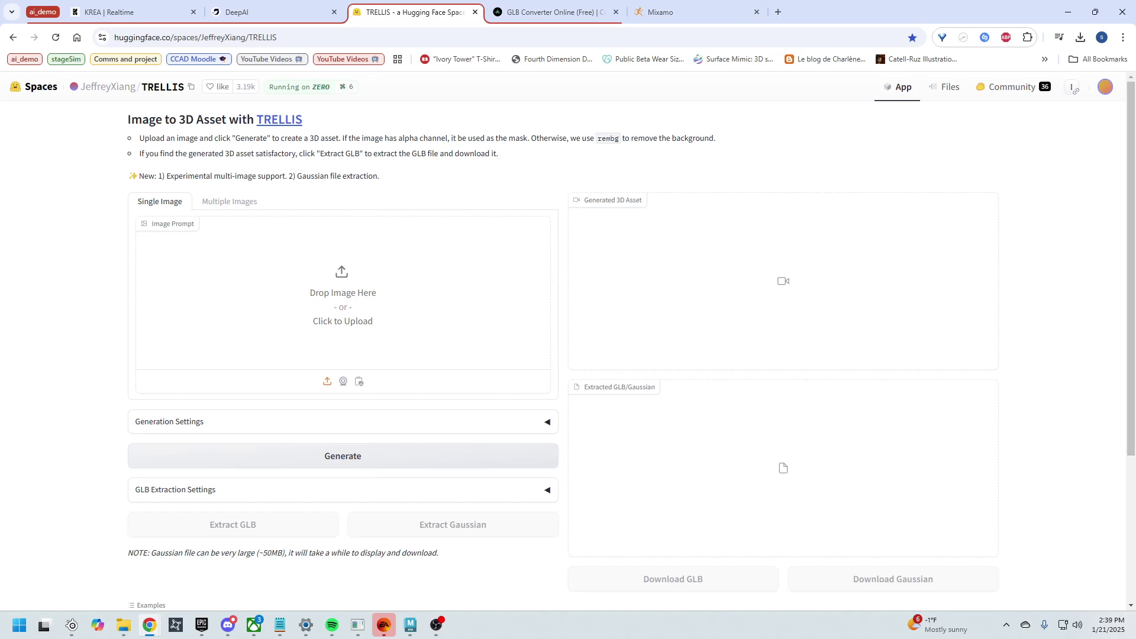
left_click_drag(1076, 90, 312, 322)
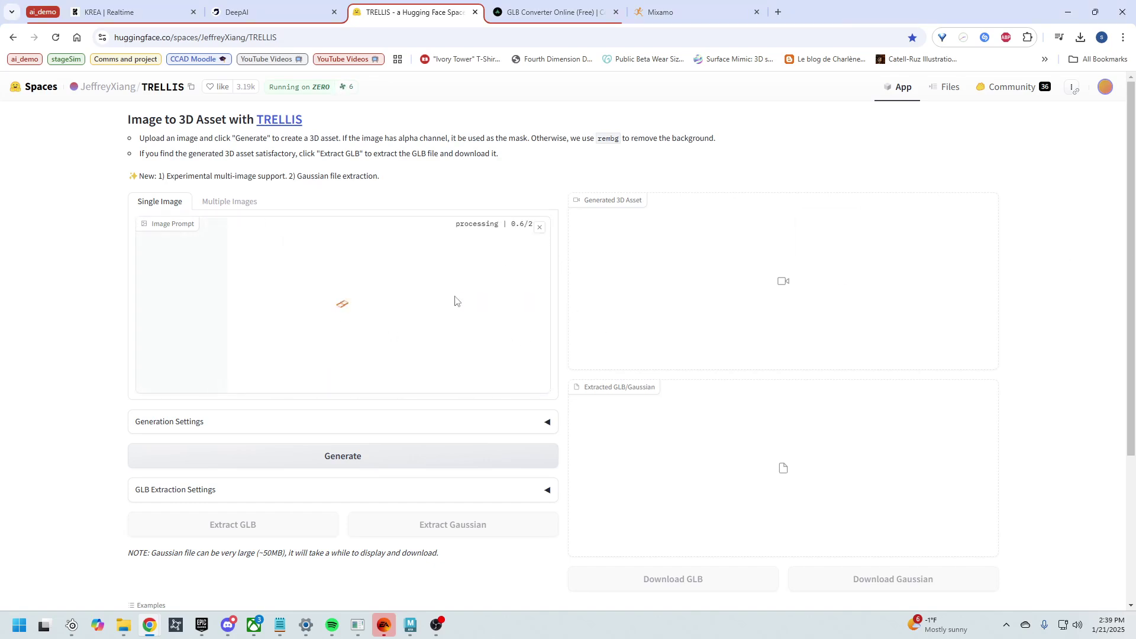
left_click(431, 461)
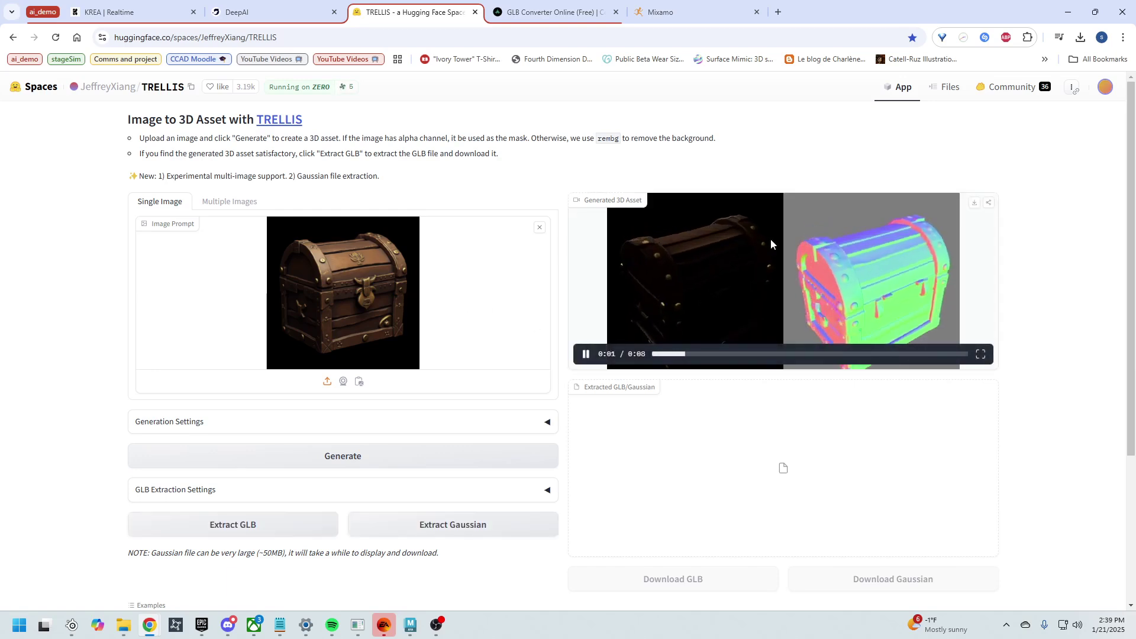
Step: Pause and scrub through the generated chest's preview video, and extract the model as GLB
left_click(586, 355)
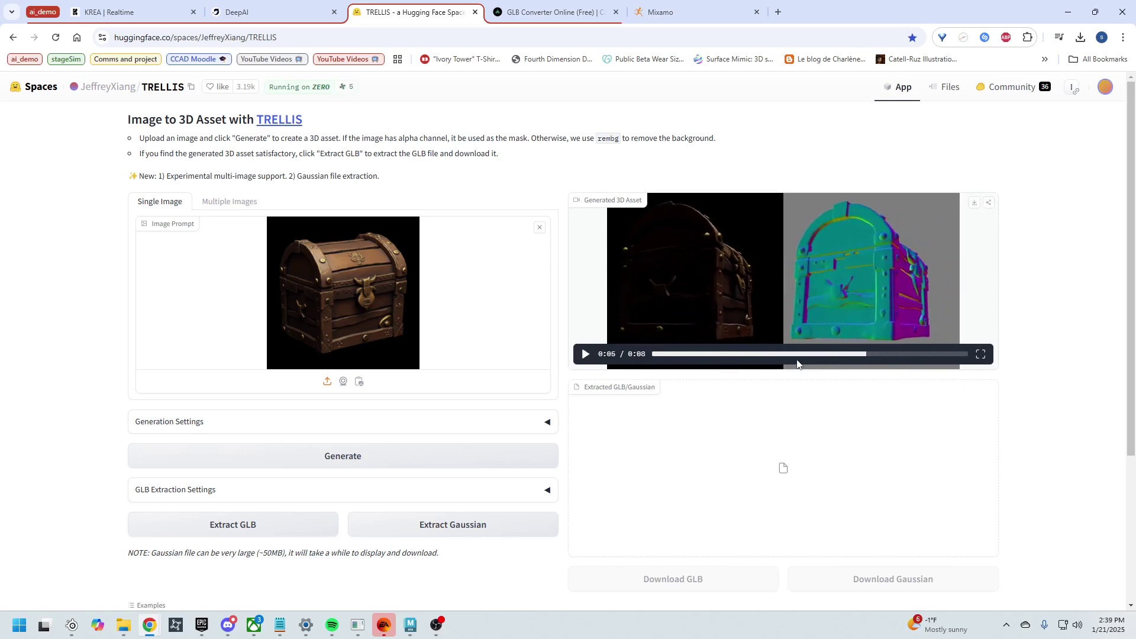
left_click(741, 354)
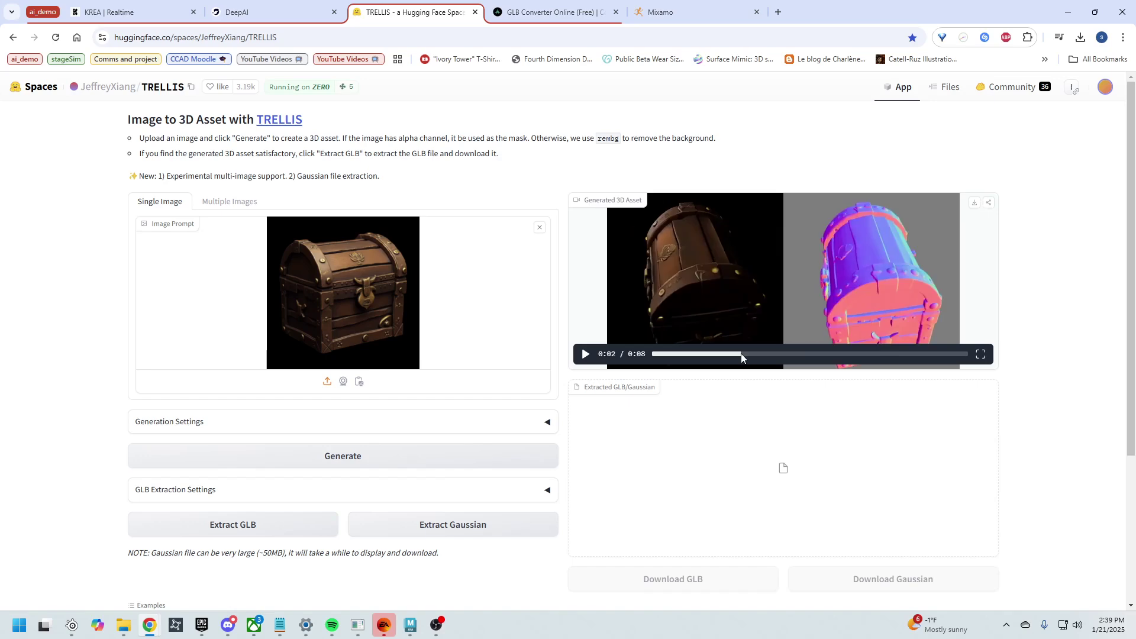
scroll(744, 358, "down", 2)
scroll(664, 332, "up", 1)
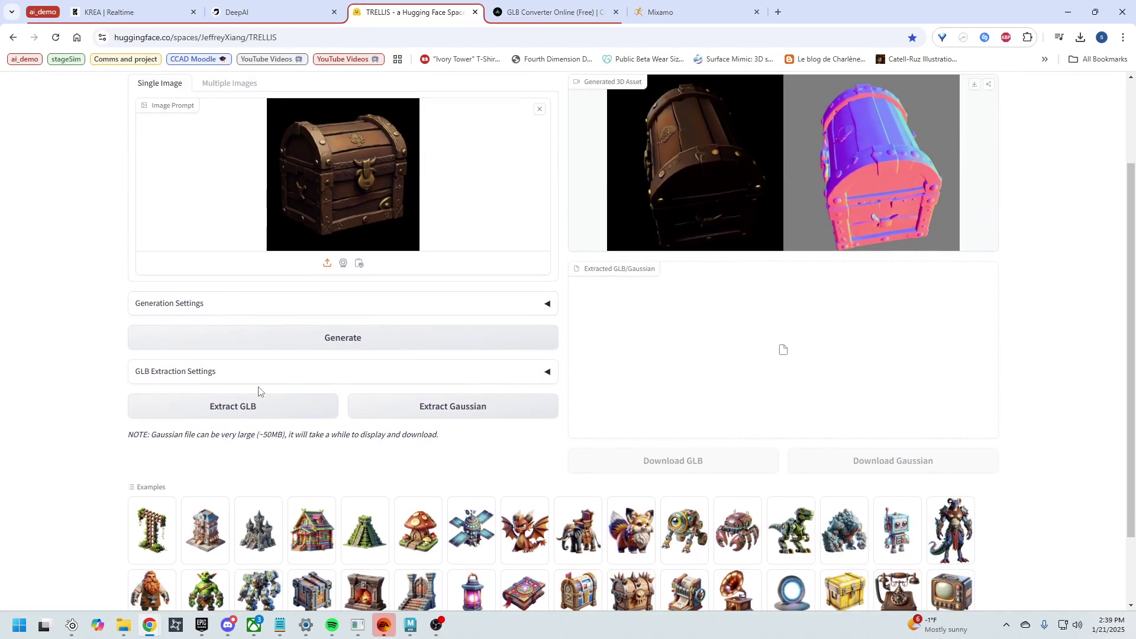
left_click(229, 415)
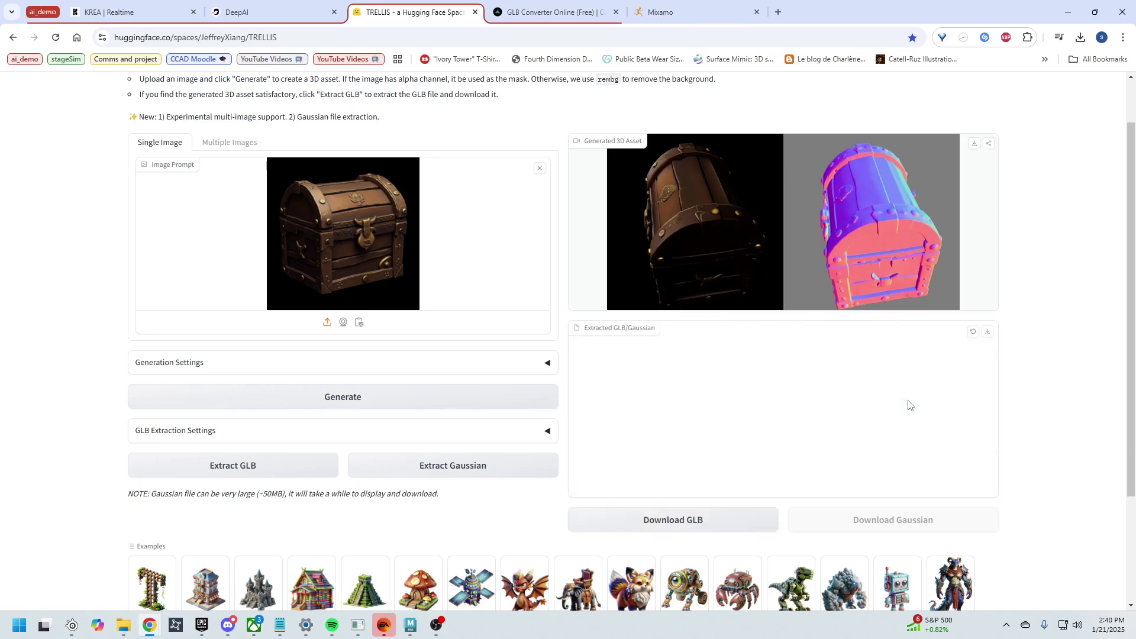
Step: Inspect the extracted chest model from several angles and download it as a GLB file
left_click_drag(662, 396, 812, 431)
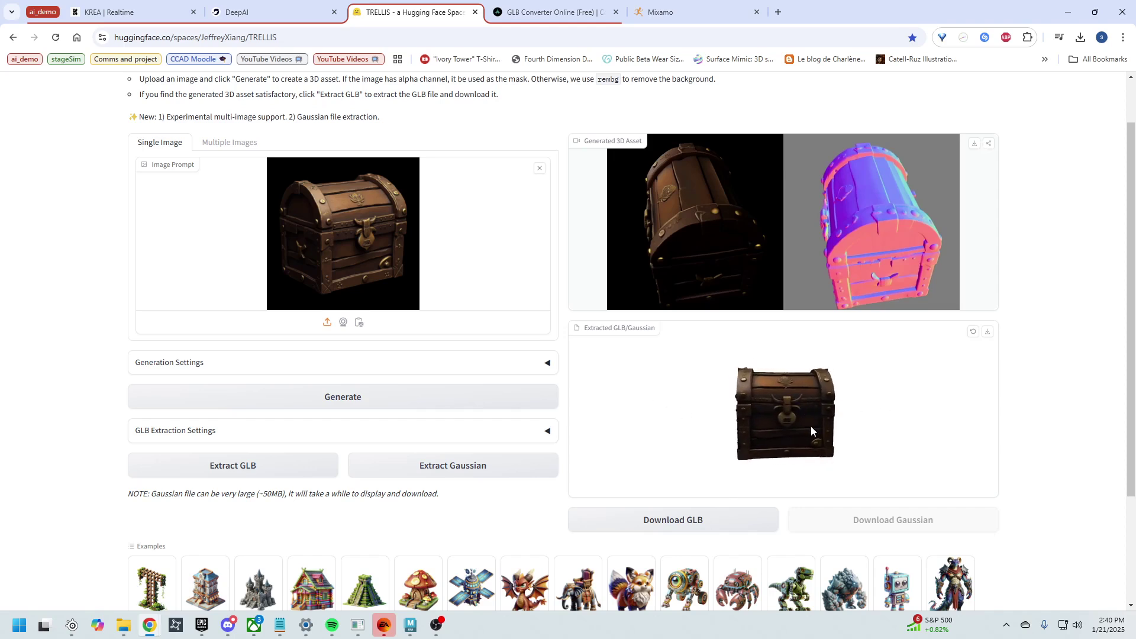
scroll(811, 431, "up", 5)
scroll(810, 424, "down", 5)
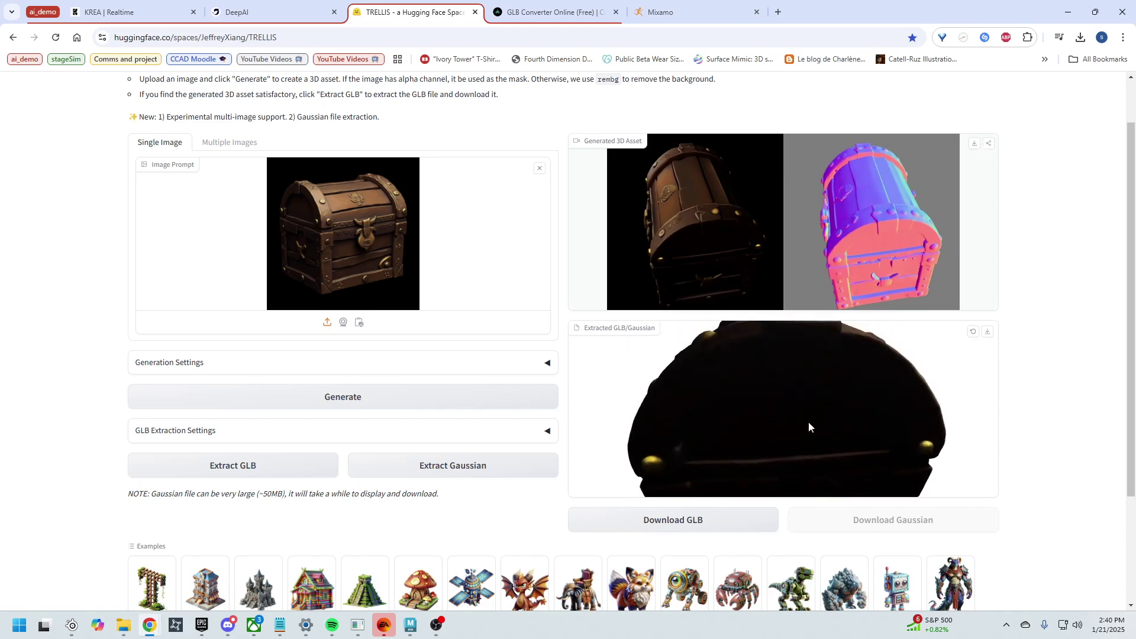
left_click_drag(821, 402, 821, 451)
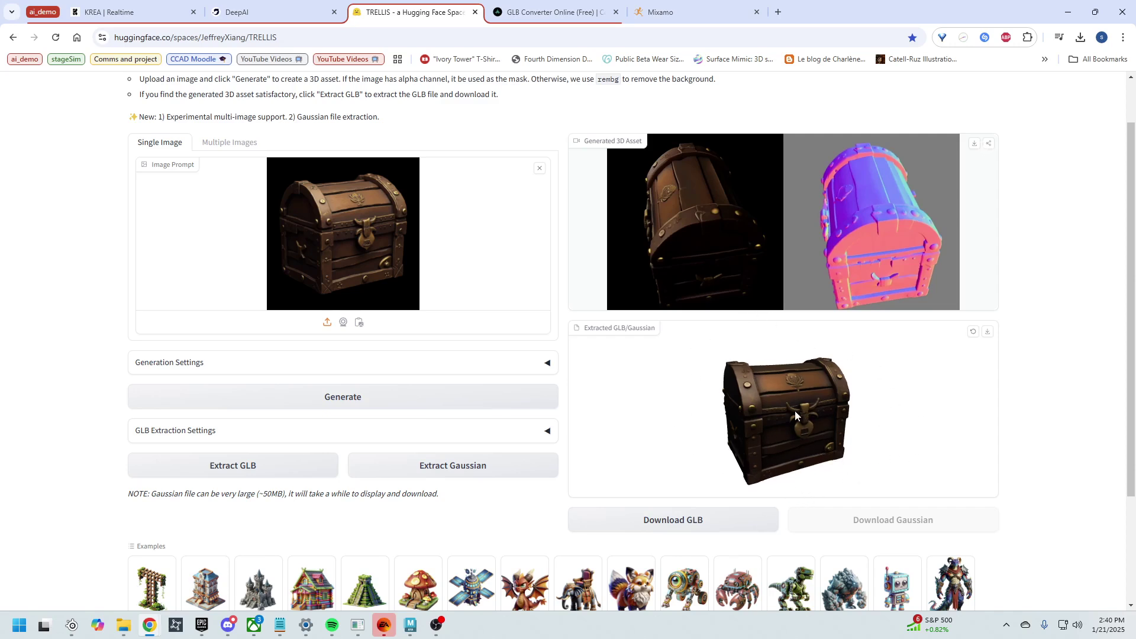
left_click_drag(794, 410, 784, 402)
left_click(720, 528)
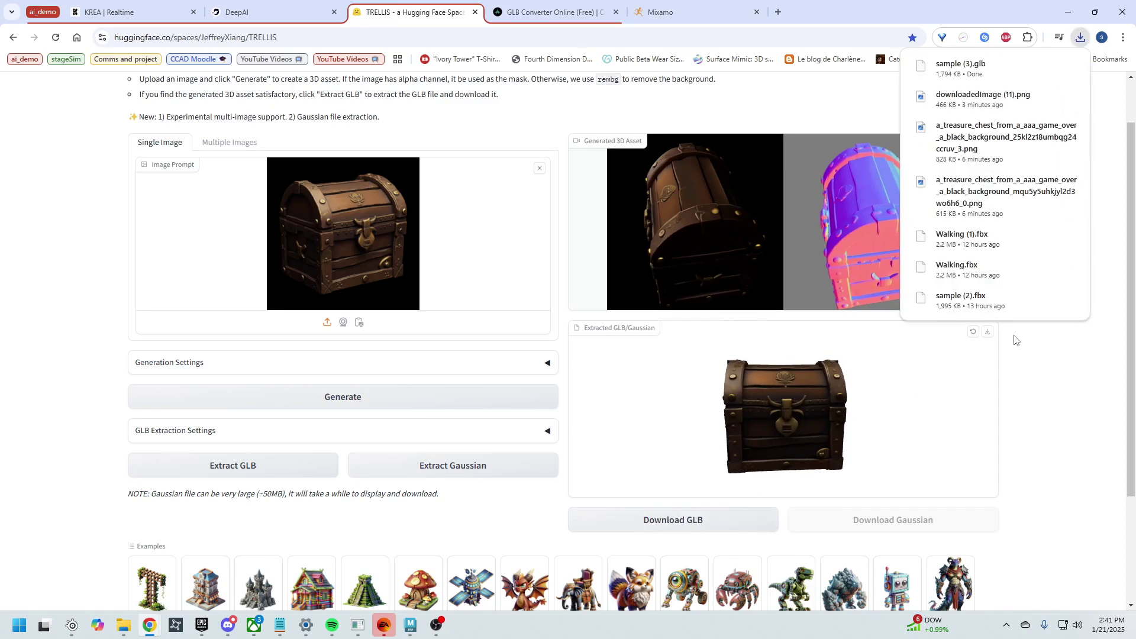
Step: Switch to the Convert3D GLB Converter and load sample (3).glb from the Downloads folder
left_click(503, 12)
left_click(227, 36)
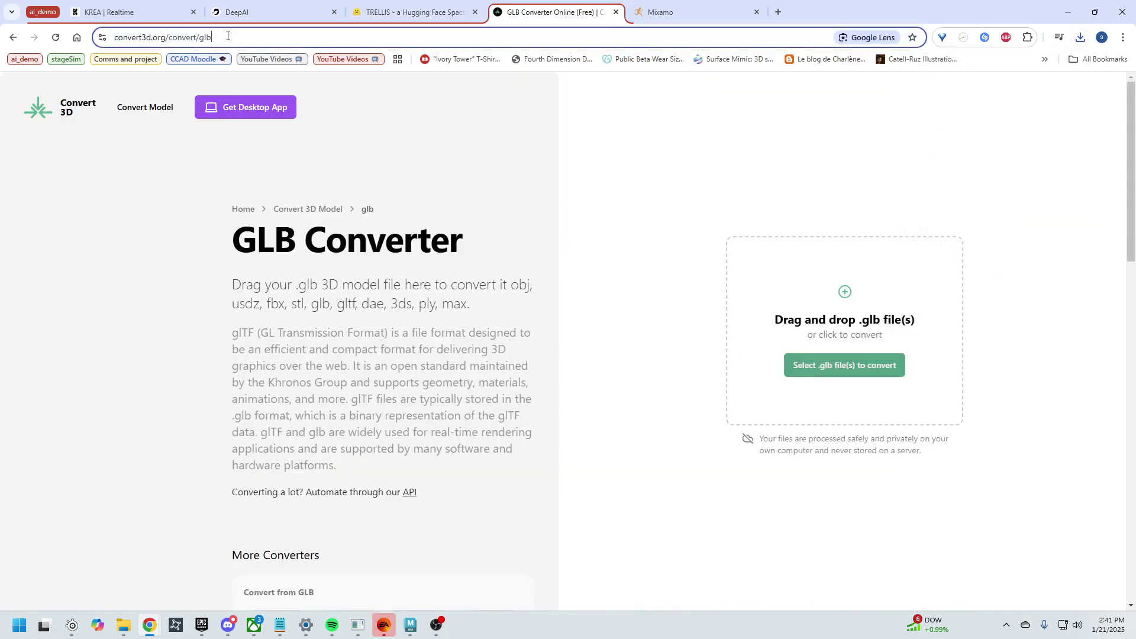
left_click_drag(227, 36, 31, 70)
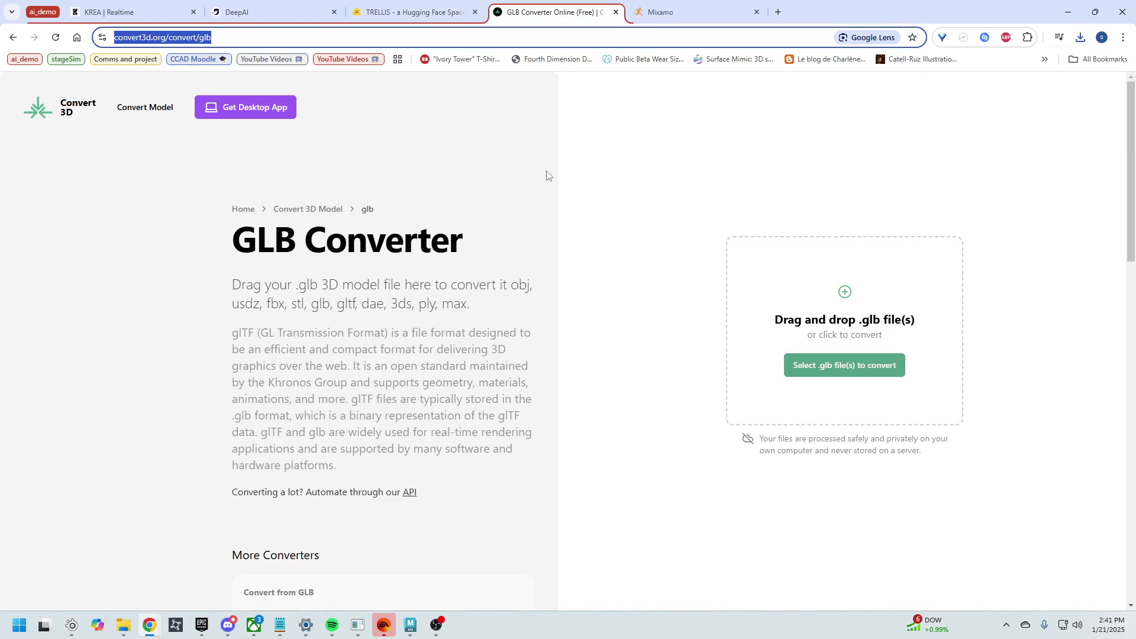
left_click(844, 372)
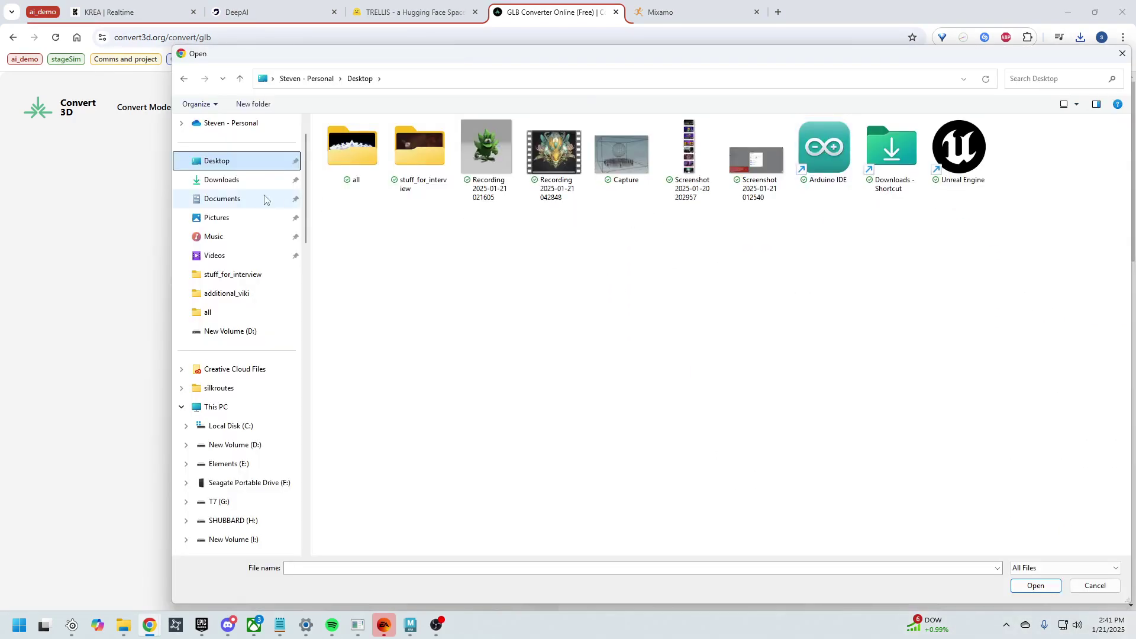
left_click(269, 183)
left_click(367, 184)
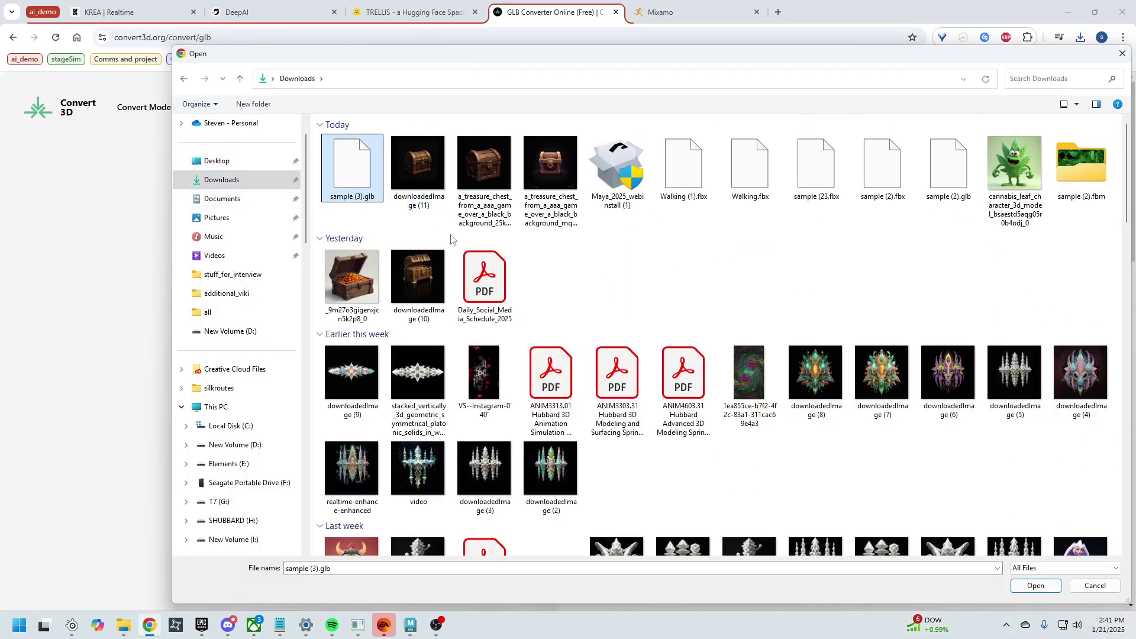
left_click(1084, 584)
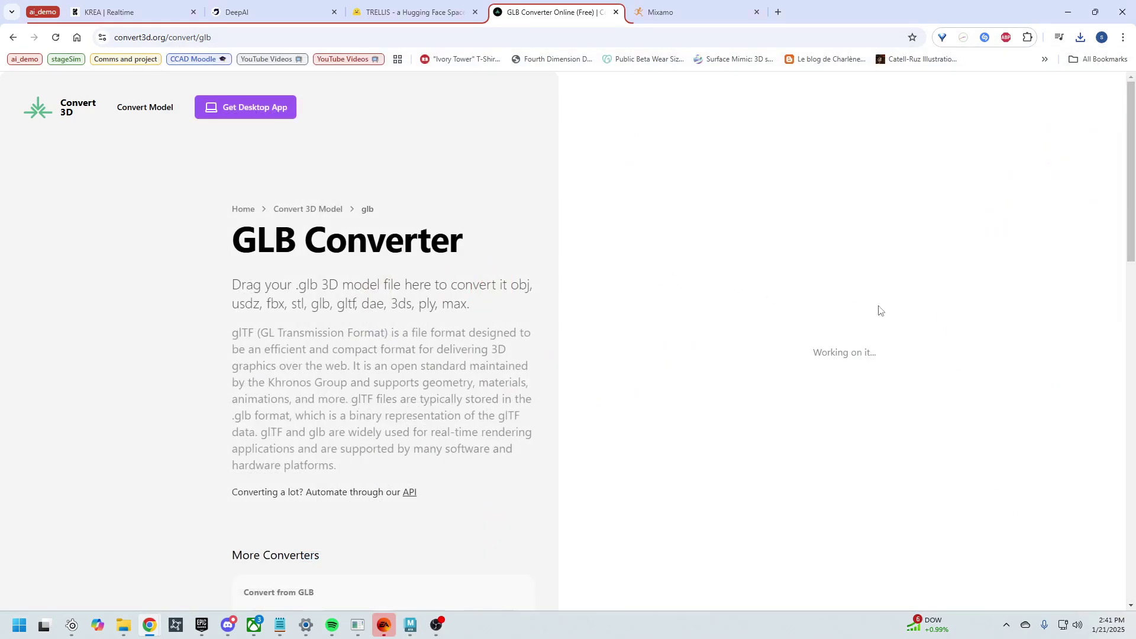
Step: Inspect the loaded chest model and convert it to FBX format
left_click_drag(836, 317, 842, 358)
scroll(829, 335, "down", 5)
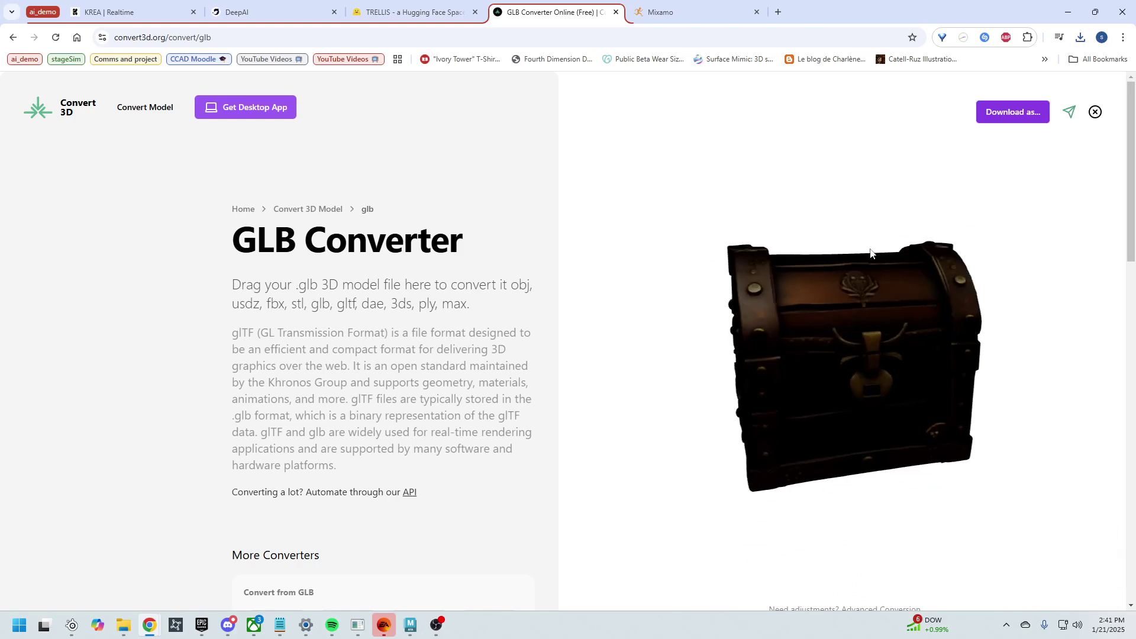
scroll(787, 309, "down", 8)
scroll(794, 313, "up", 5)
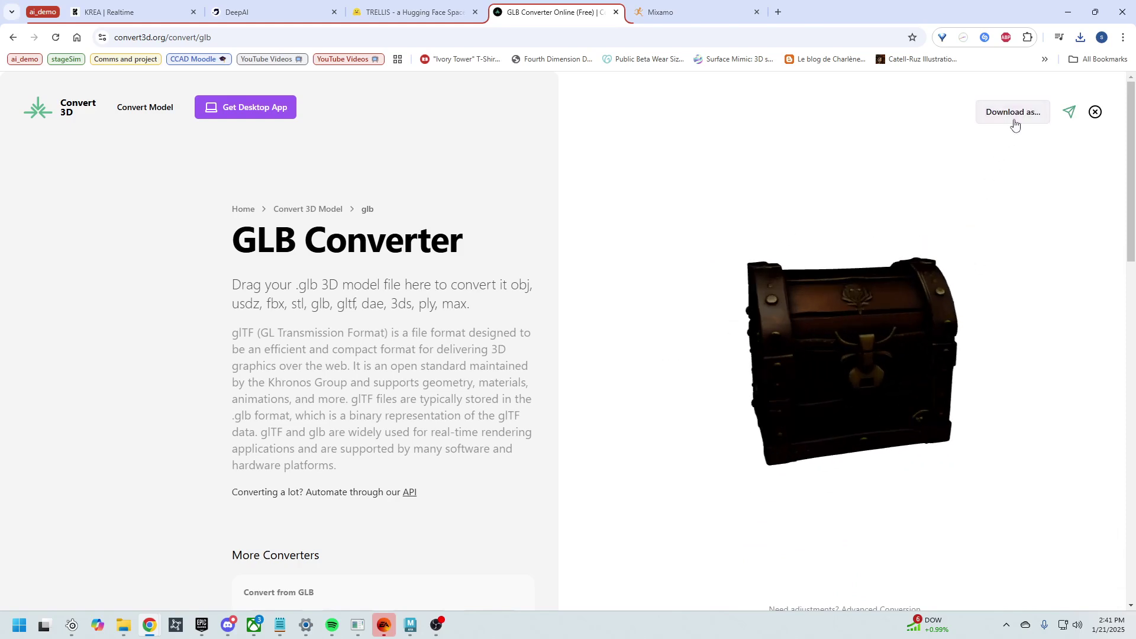
scroll(514, 296, "down", 3)
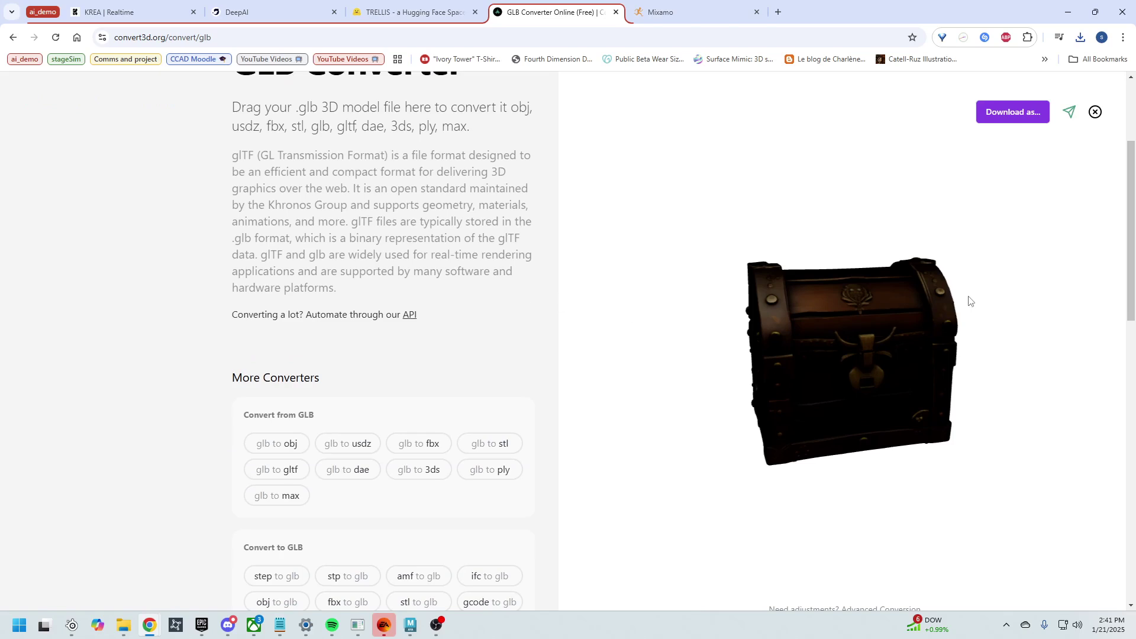
scroll(969, 301, "up", 2)
left_click(1013, 112)
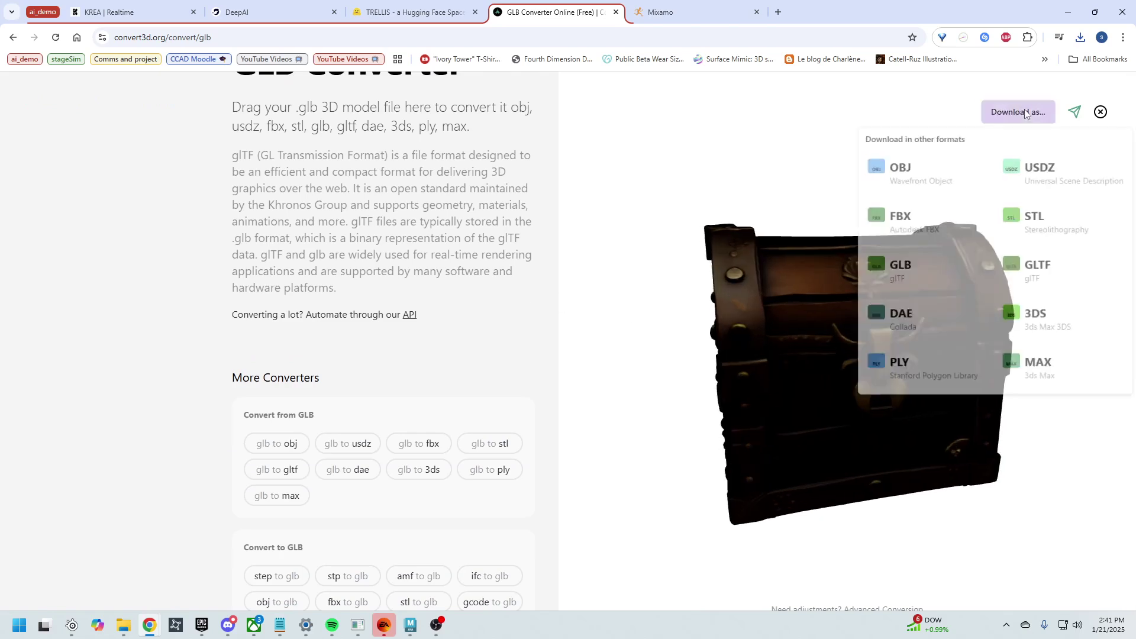
left_click(901, 229)
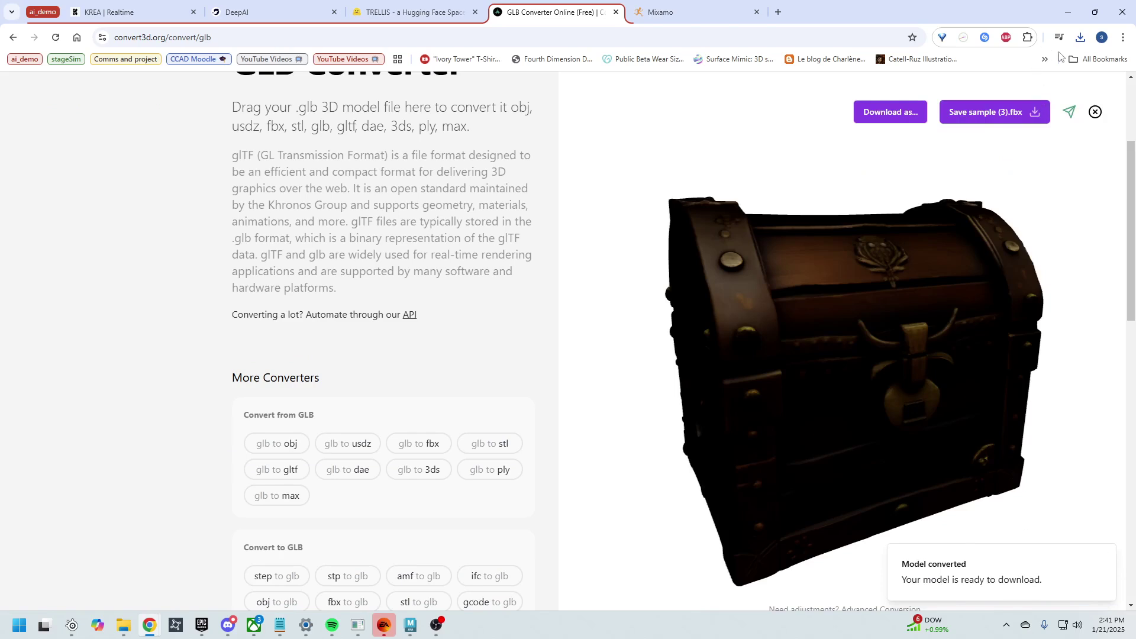
Step: Download the converted sample (3).fbx and switch to Maya
left_click(1024, 116)
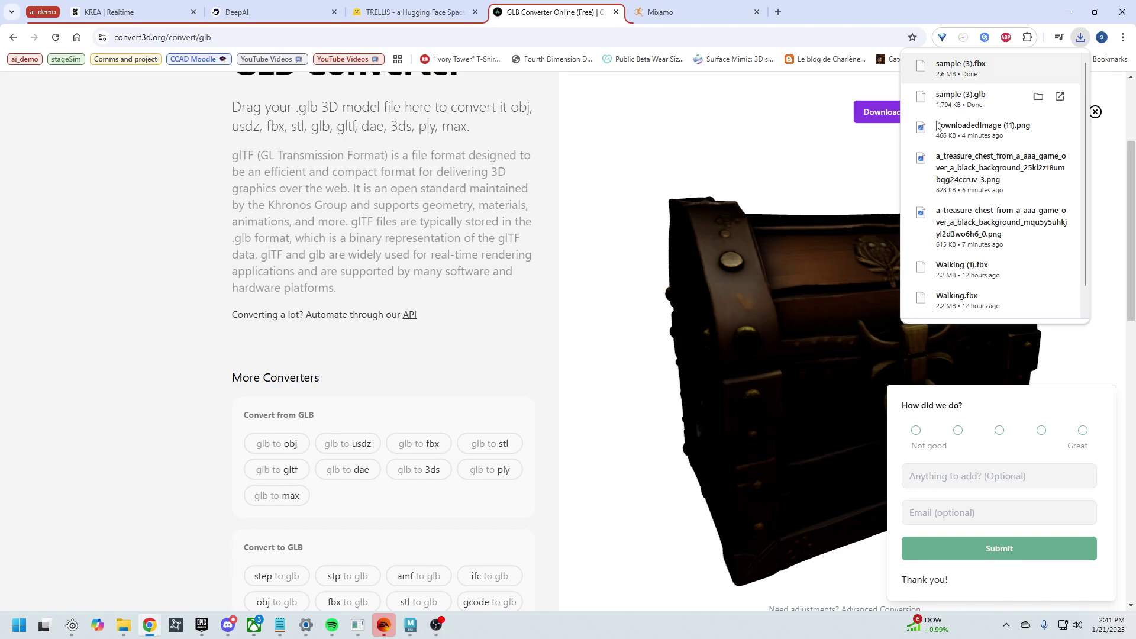
left_click(410, 626)
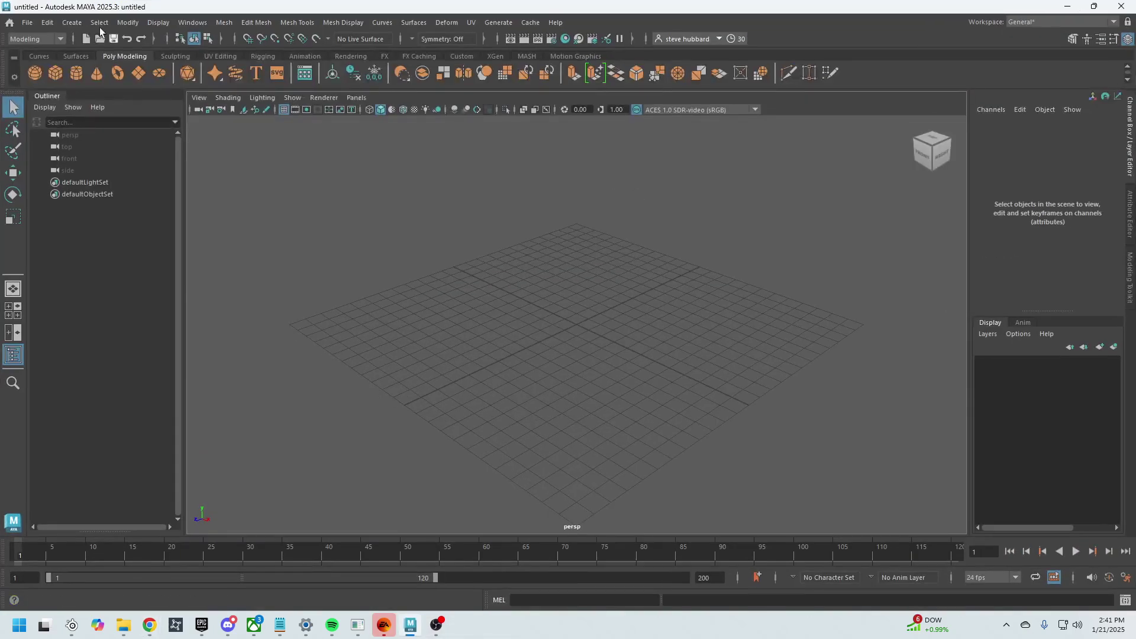
Step: Import sample (3).glb from the Downloads folder and frame the imported chest in the perspective view
left_click(27, 22)
left_click(42, 153)
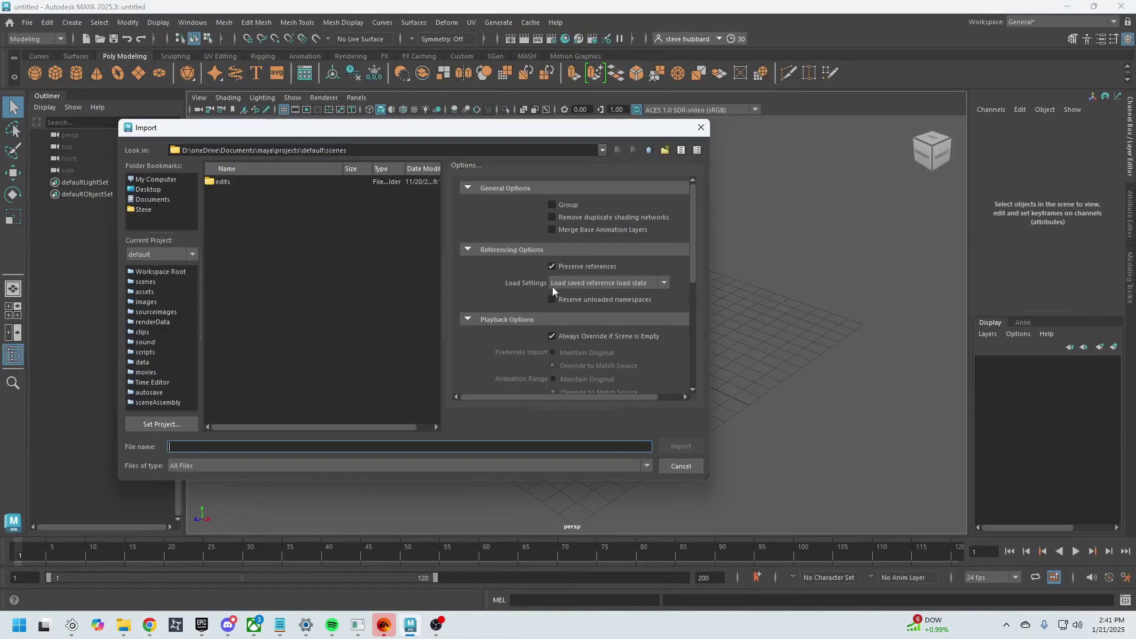
left_click(152, 187)
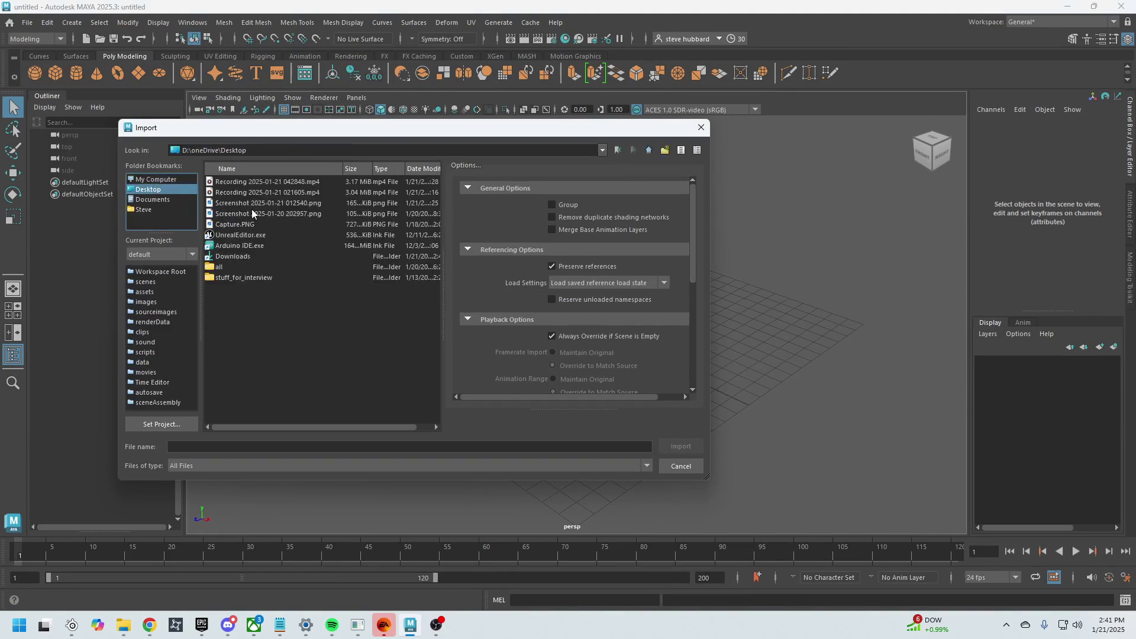
left_click(177, 210)
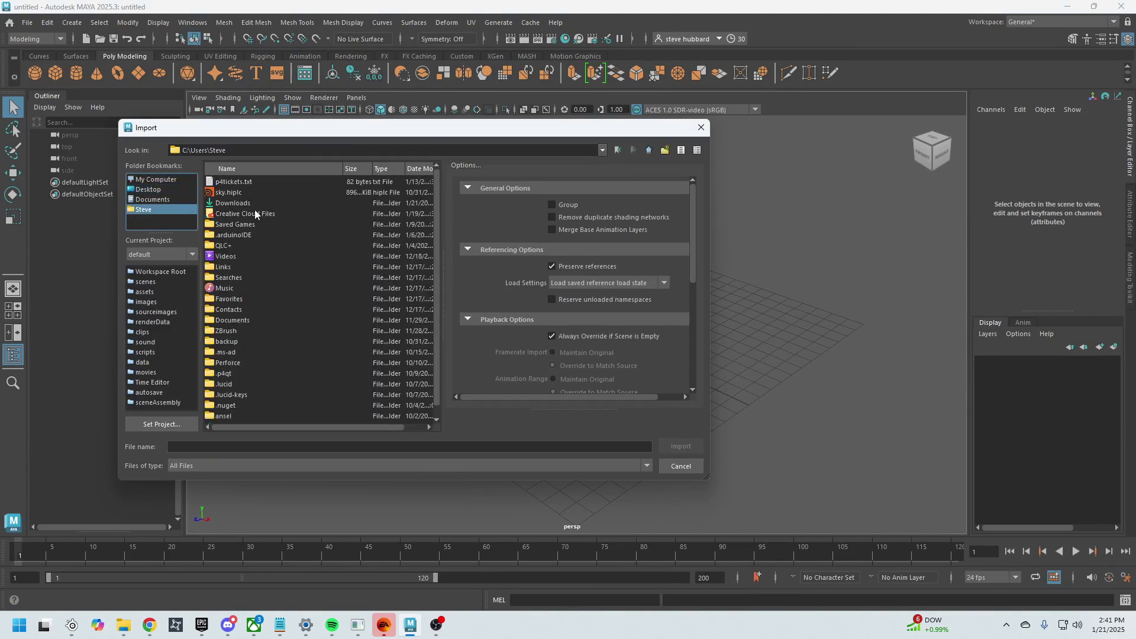
double_click(253, 212)
left_click(165, 209)
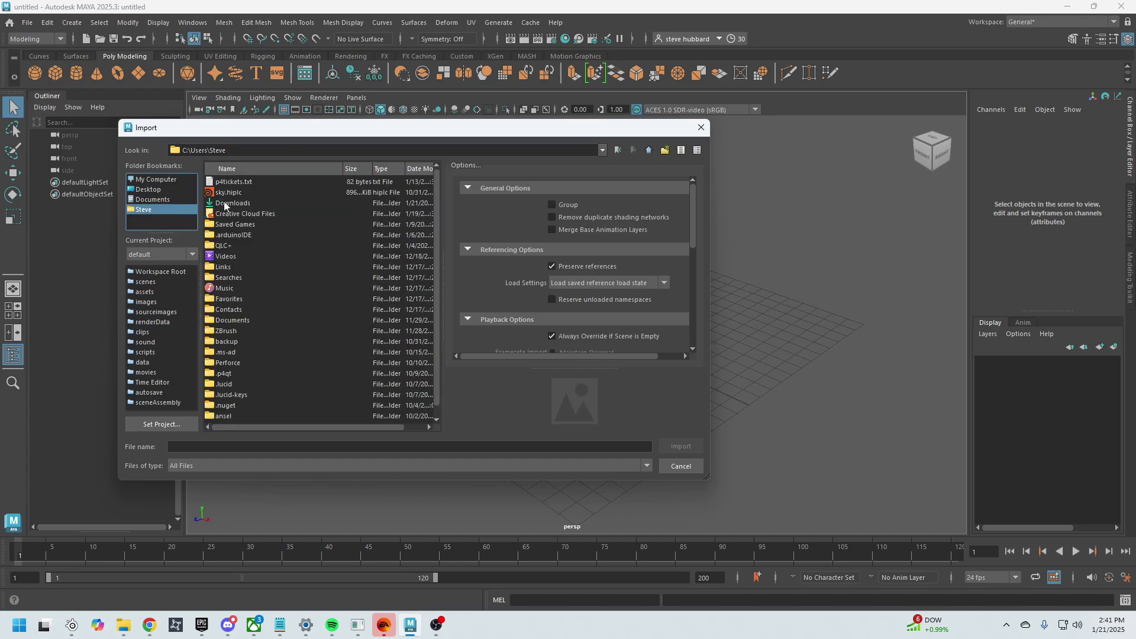
double_click(226, 204)
left_click(231, 193)
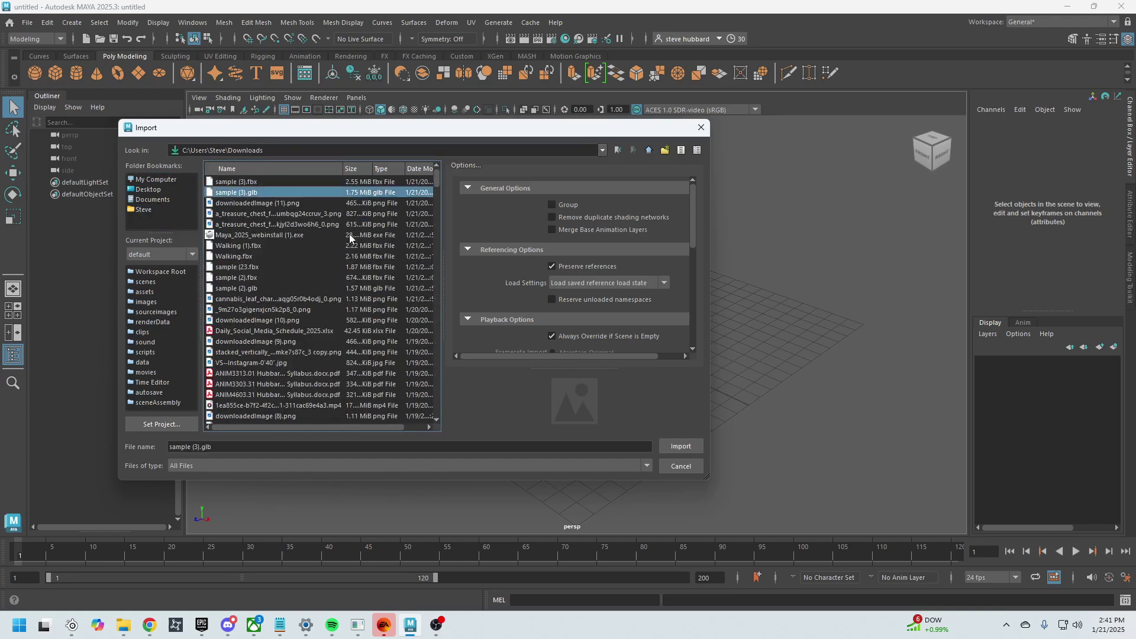
left_click(683, 448)
left_click_drag(491, 262, 705, 400)
key("f")
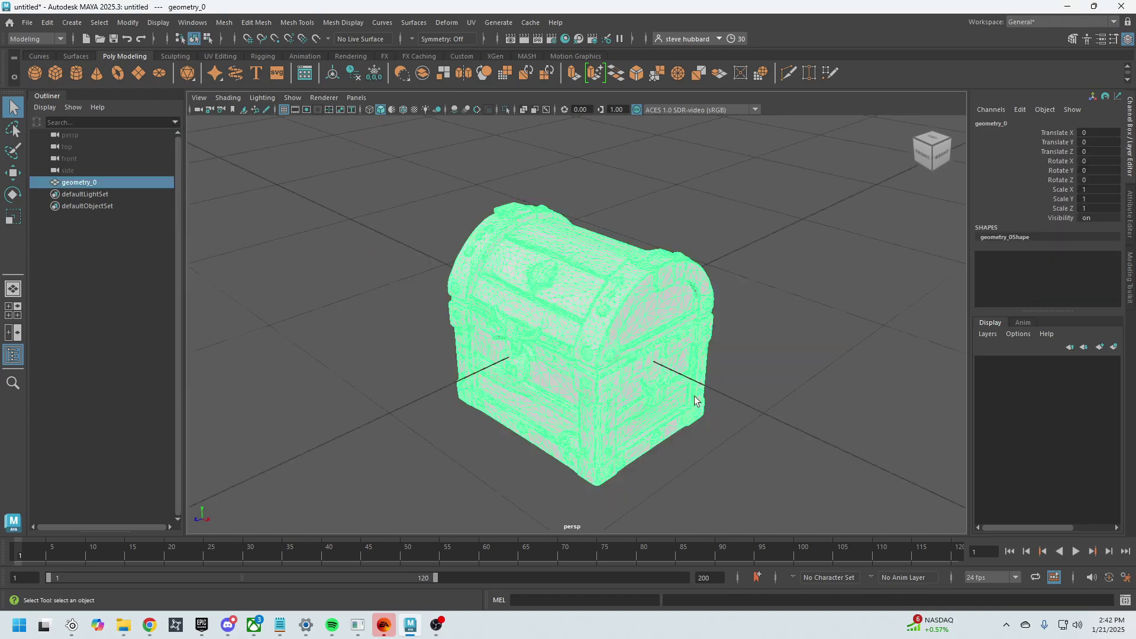
Step: Deselect the chest and turn on textured display in the perspective view
left_click_drag(651, 325, 733, 285, "alt")
left_click(734, 289)
left_click_drag(464, 287, 531, 323, "alt")
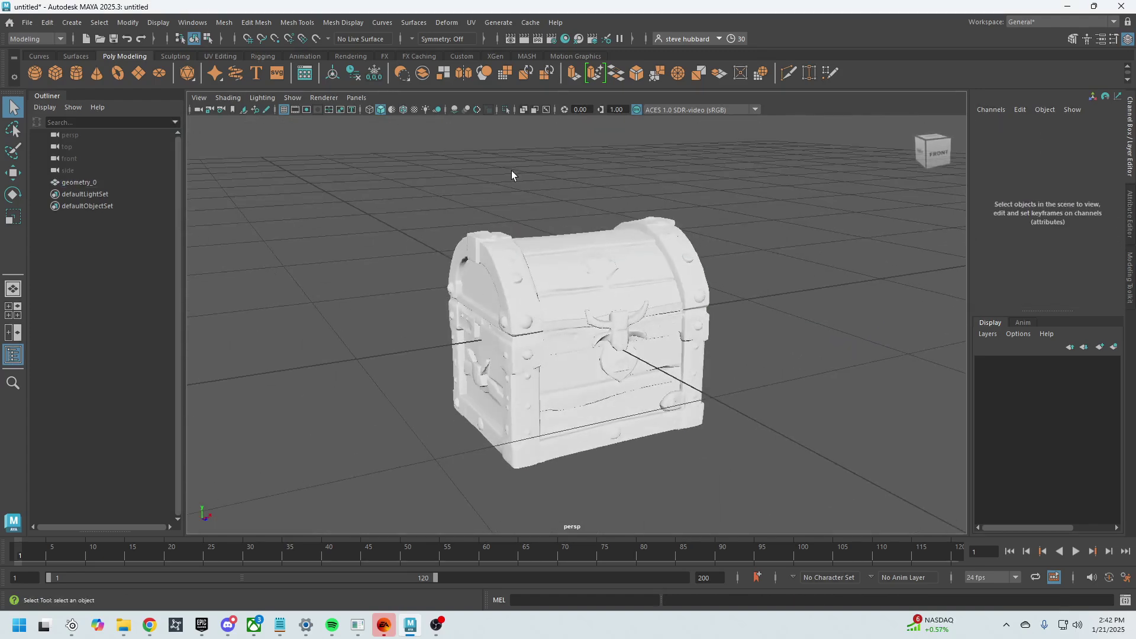
left_click(414, 110)
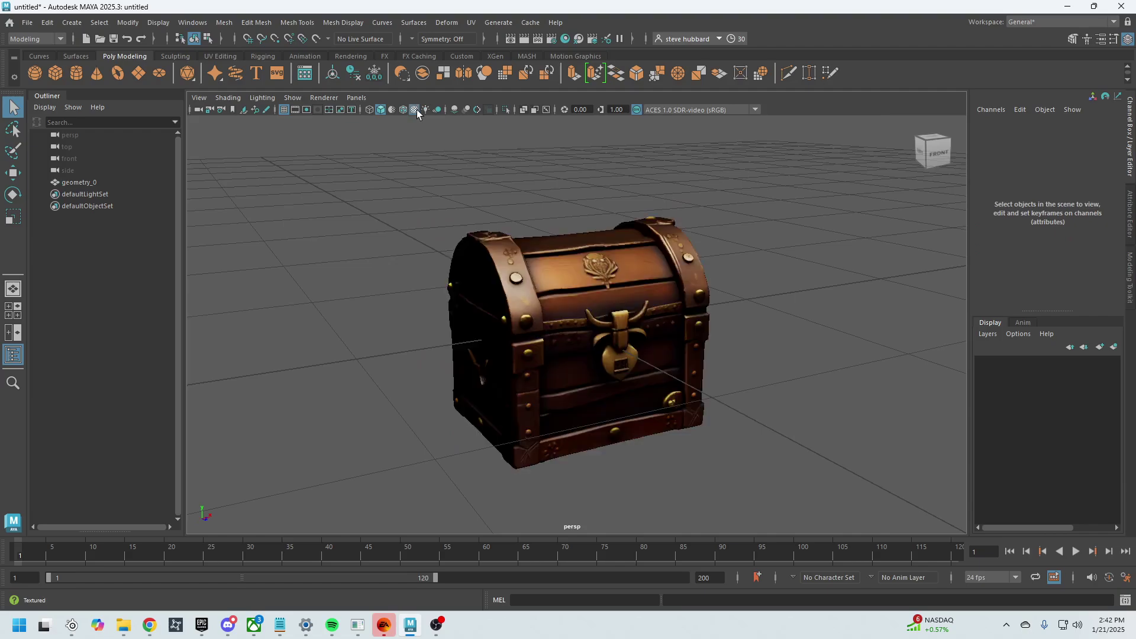
Step: Examine the chest's texture and its wireframe from the front and the side
left_click_drag(521, 284, 687, 307, "alt")
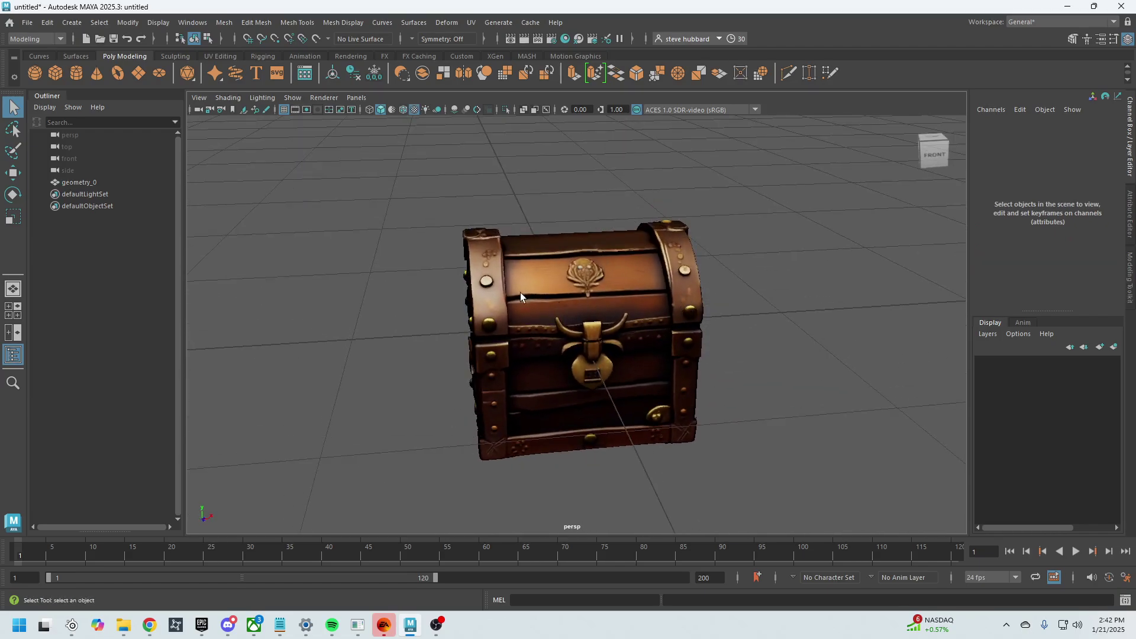
left_click_drag(392, 238, 729, 359)
right_click_drag(730, 359, 837, 379, "alt")
left_click_drag(837, 378, 755, 362, "alt")
right_click_drag(755, 362, 774, 361, "alt")
middle_click_drag(774, 361, 780, 333, "alt")
left_click(854, 370)
left_click_drag(474, 227, 555, 269, "alt")
left_click(555, 270)
left_click_drag(479, 247, 603, 260, "alt")
right_click_drag(720, 296, 537, 279, "alt")
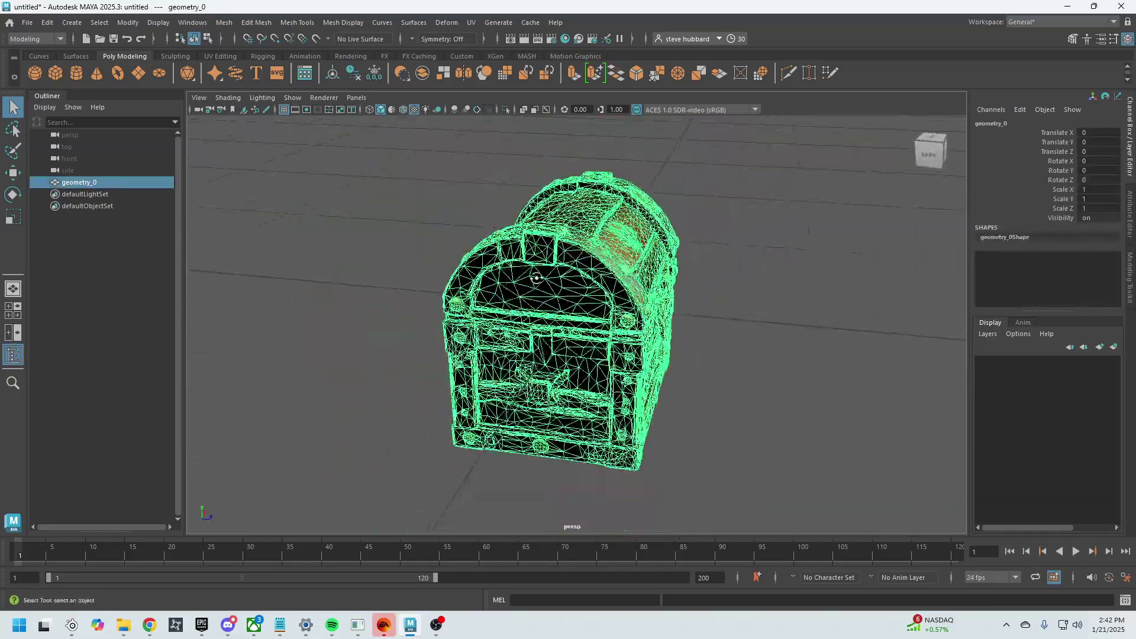
left_click_drag(612, 279, 603, 335, "alt")
right_click_drag(645, 332, 589, 311, "alt")
left_click(726, 331)
Step: Examine the chest's front and lid up close, with and without the selection wireframe
left_click_drag(722, 289, 689, 291, "alt")
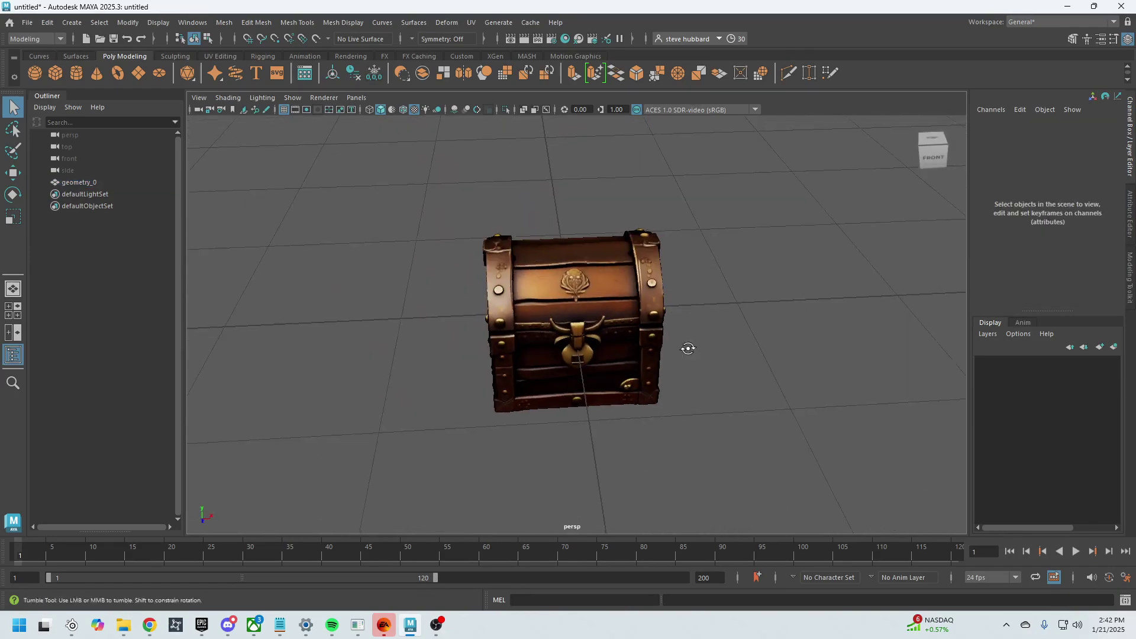
left_click_drag(685, 349, 678, 348, "alt")
right_click_drag(628, 316, 641, 317, "alt")
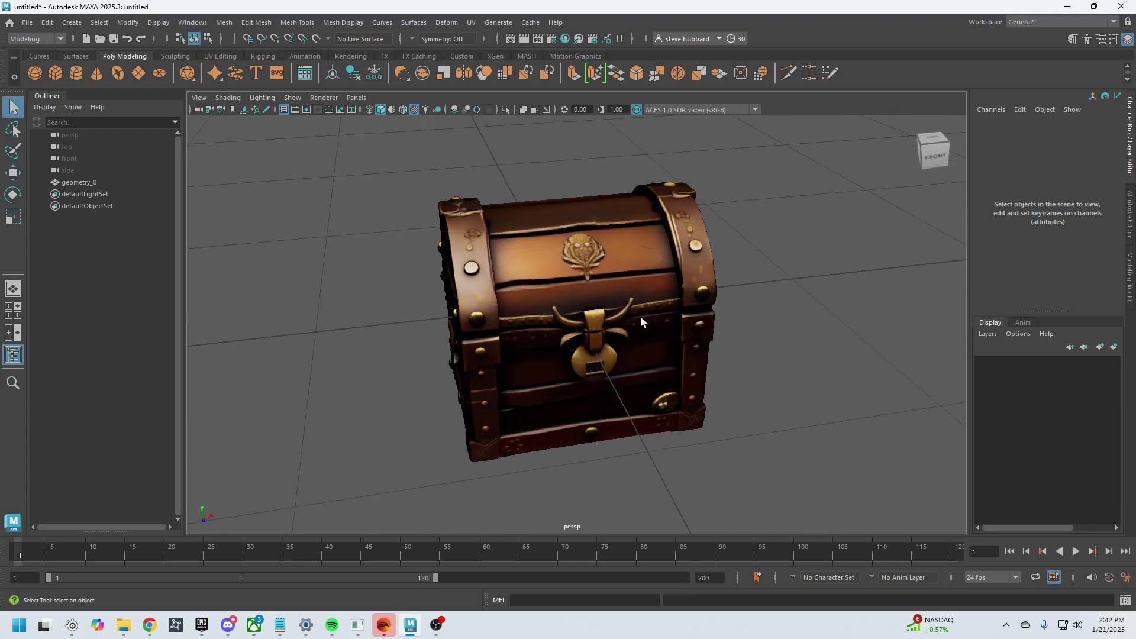
left_click(553, 264)
left_click_drag(553, 264, 520, 269, "alt")
right_click_drag(521, 269, 599, 276, "alt")
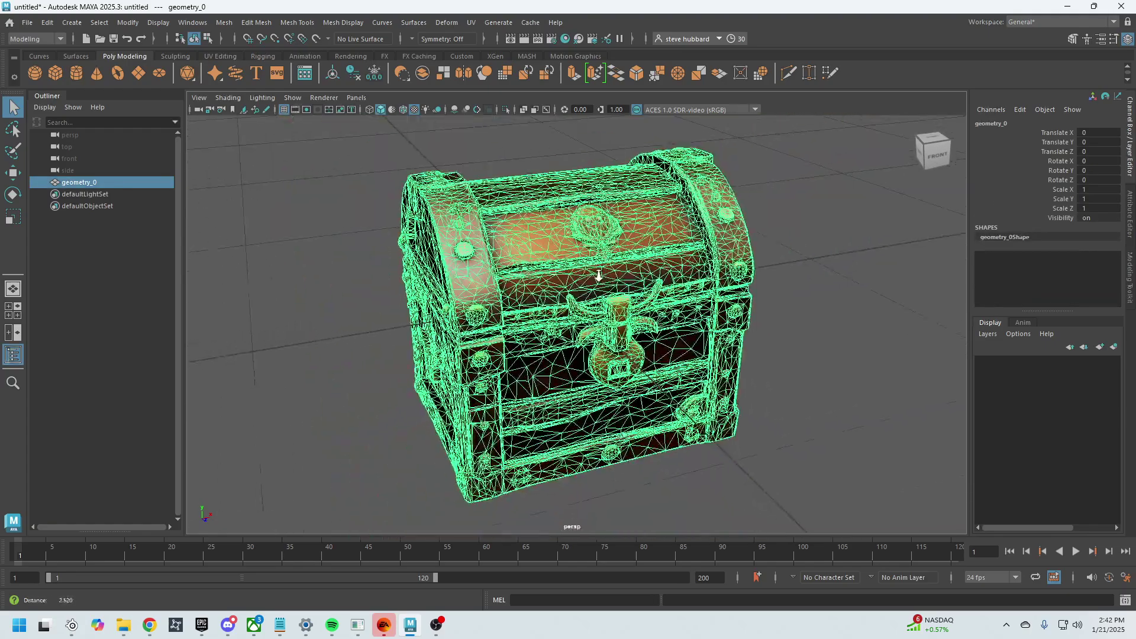
left_click(816, 312)
left_click_drag(750, 337, 783, 368, "alt")
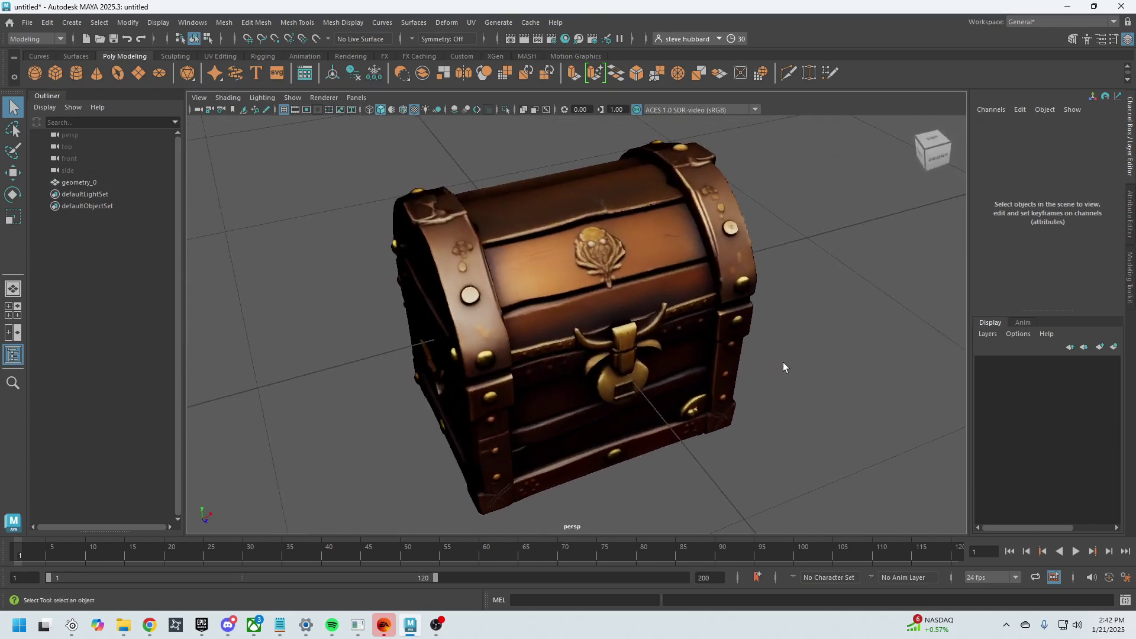
Step: Raise the chest along the Y axis to about 0.53
right_click_drag(783, 368, 710, 361, "alt")
left_click(643, 347)
key("w")
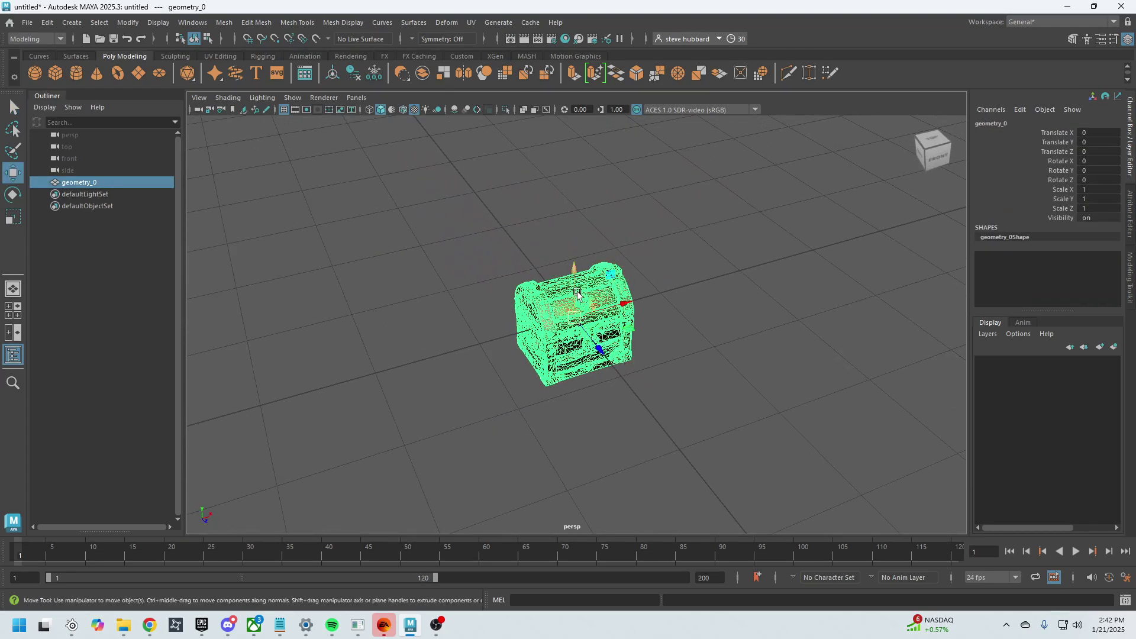
left_click_drag(581, 289, 586, 236)
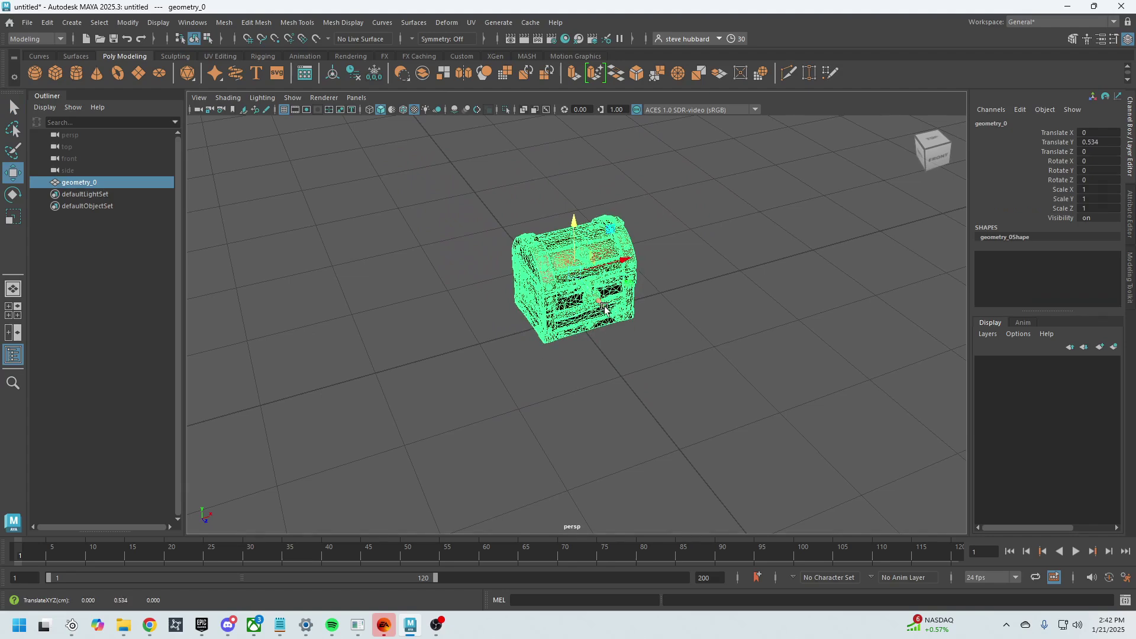
mouse_move(602, 294)
left_mouse_down("alt")
mouse_move(562, 204)
mouse_move(606, 315)
left_mouse_up("alt")
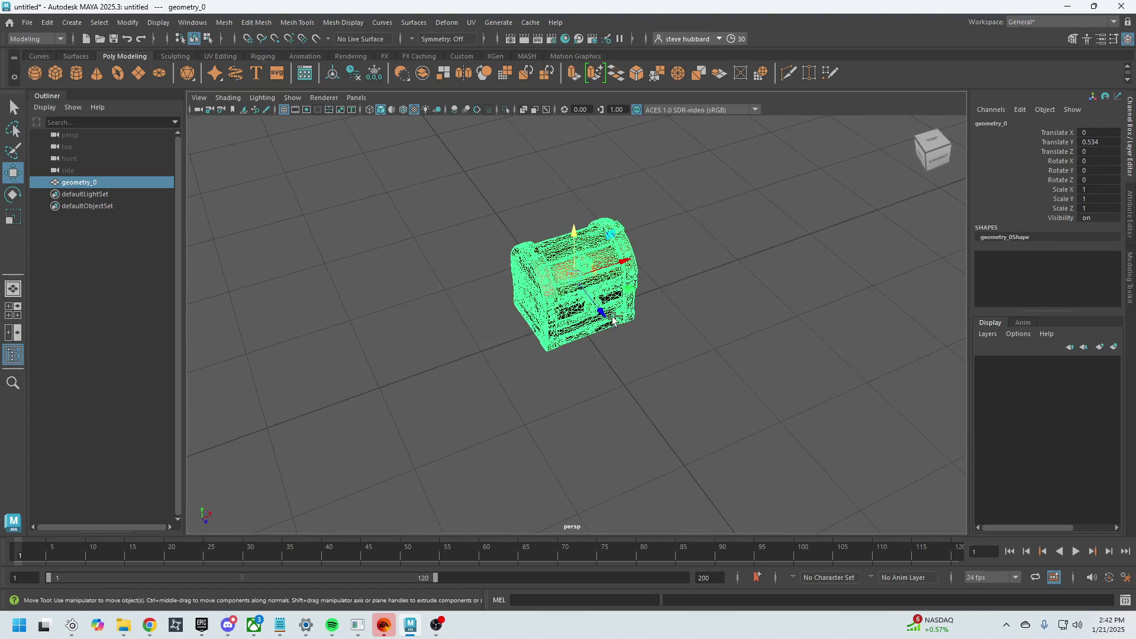
Step: Duplicate the chest three times and place the overlapping chests at about 1.6 on the X axis
key("ctrl+d")
key("ctrl+d")
key("ctrl+d")
left_click_drag(620, 272, 768, 217)
key("e")
left_click(627, 294)
left_click(710, 244)
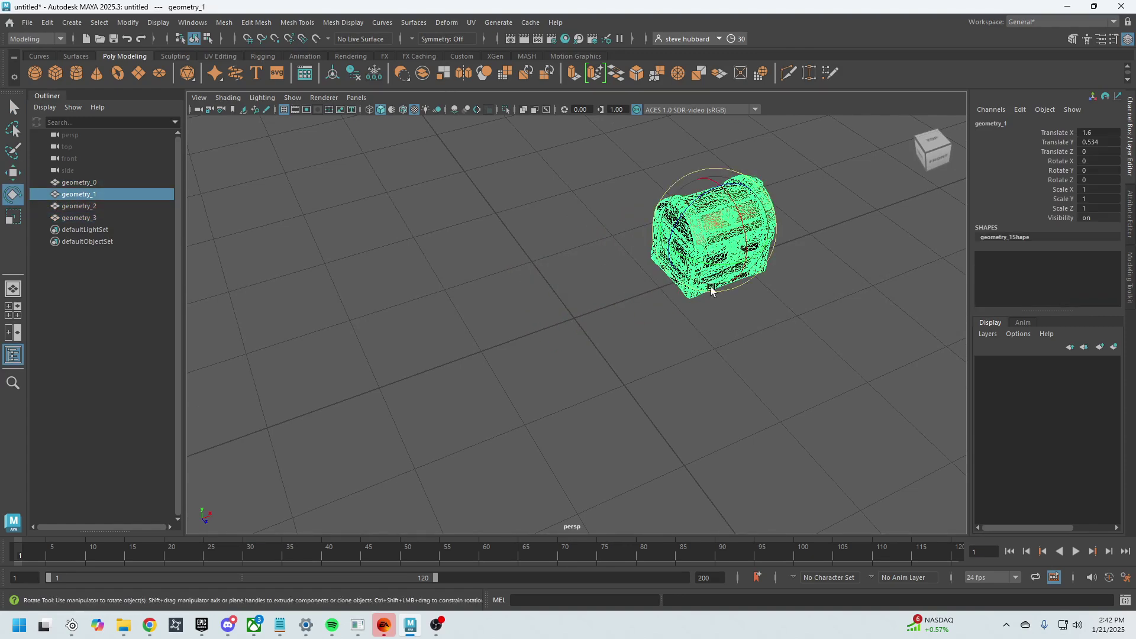
Step: Move the duplicate geometry_2 along the X axis to about -0.29, away from the overlapping chests
left_click(116, 207)
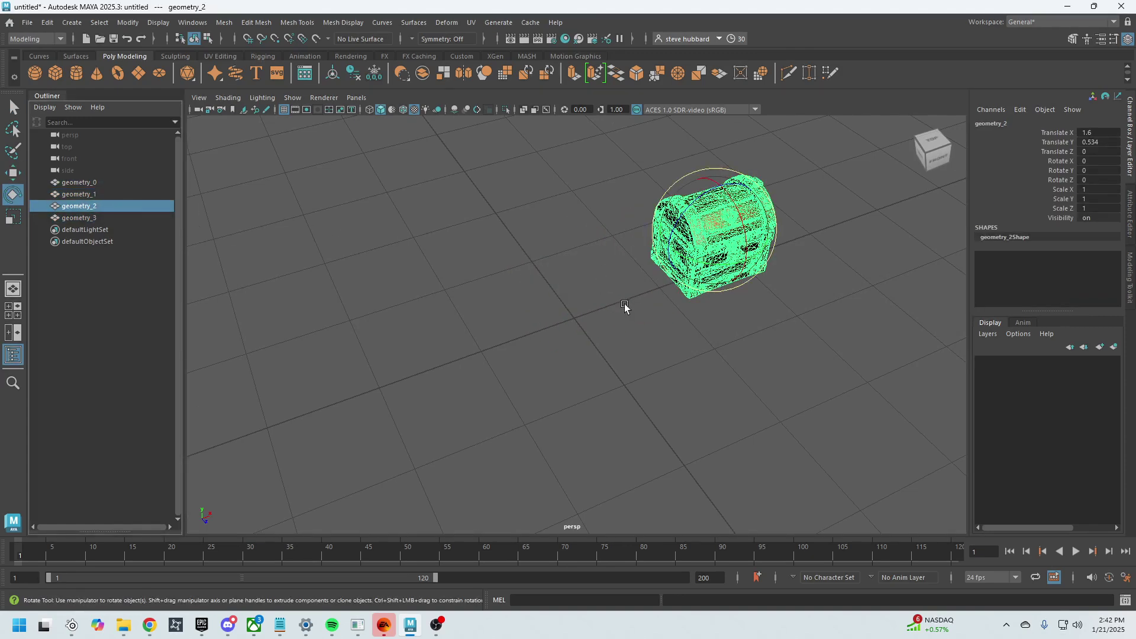
key("w")
left_click(856, 249)
left_click(761, 233)
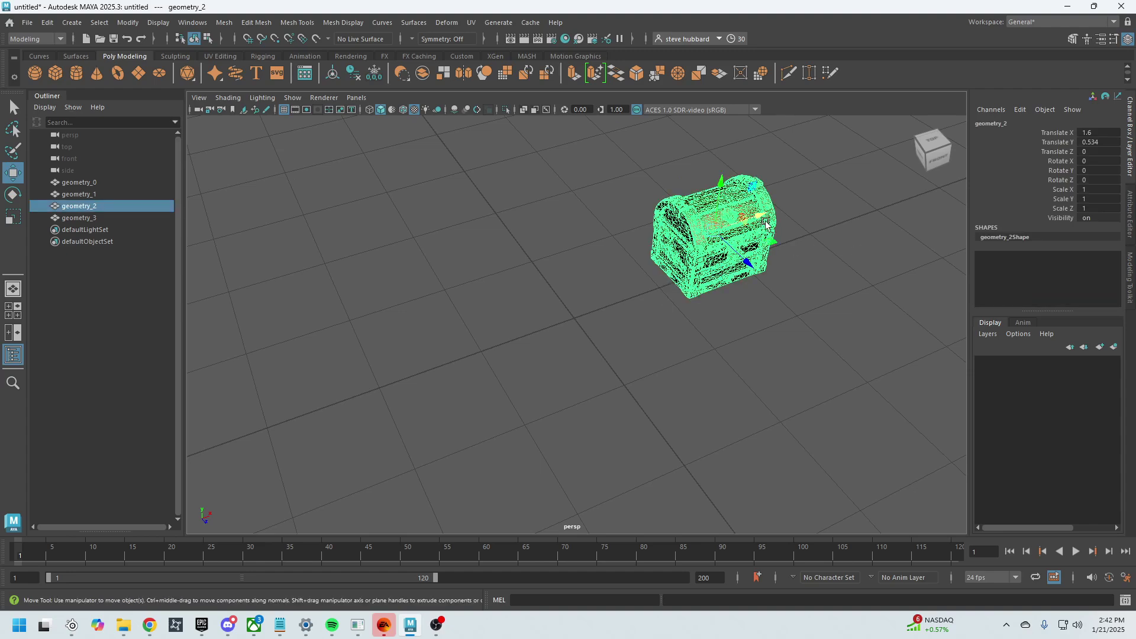
left_click_drag(744, 218, 516, 280)
key("ctrl+z")
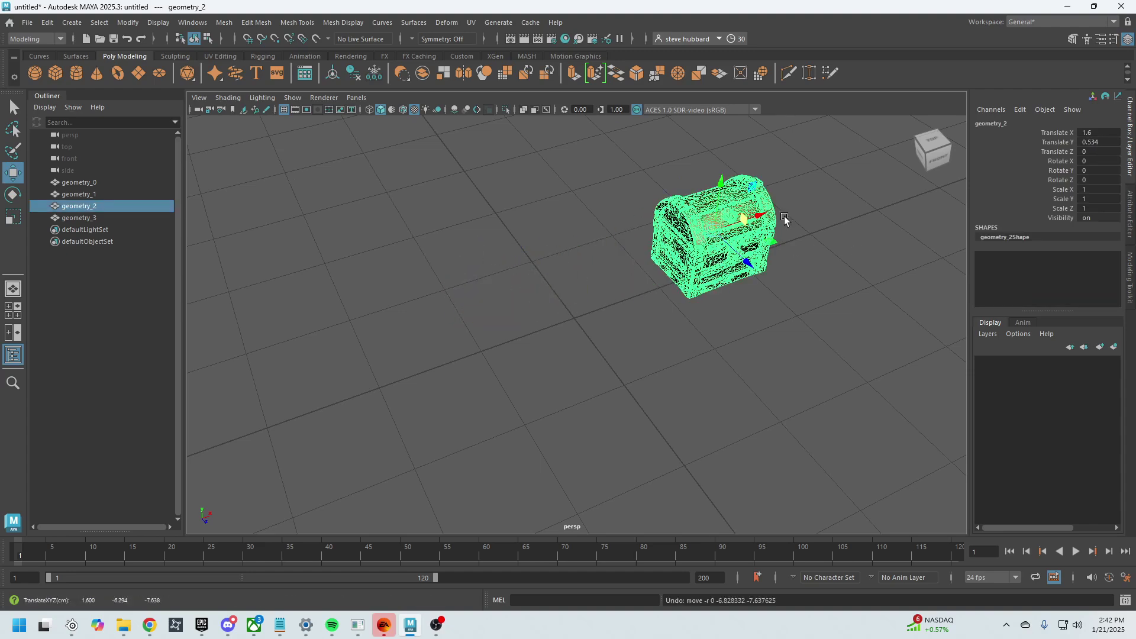
left_click_drag(766, 222, 660, 266)
left_click_drag(654, 259, 601, 276)
Step: Move the duplicate geometry_3 along the X axis to about -1.5 and rotate it slightly
left_click(711, 249)
left_click_drag(759, 216, 479, 347)
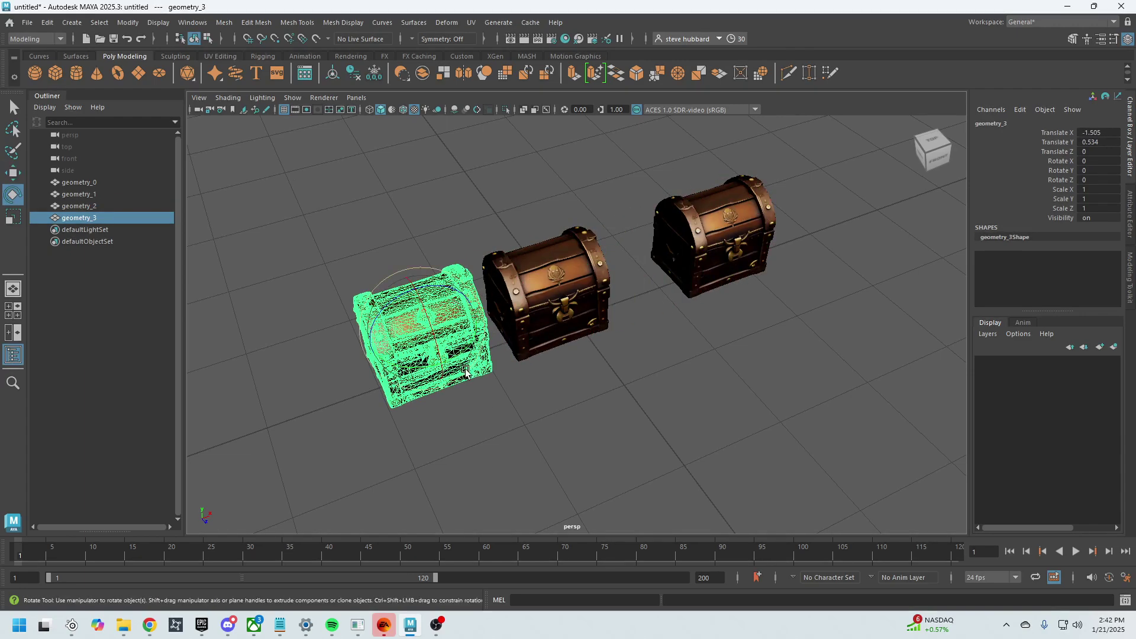
key("e")
Step: Scale the middle chest, geometry_2, slightly smaller than the others and adjust its position beside geometry_3
left_click(502, 346)
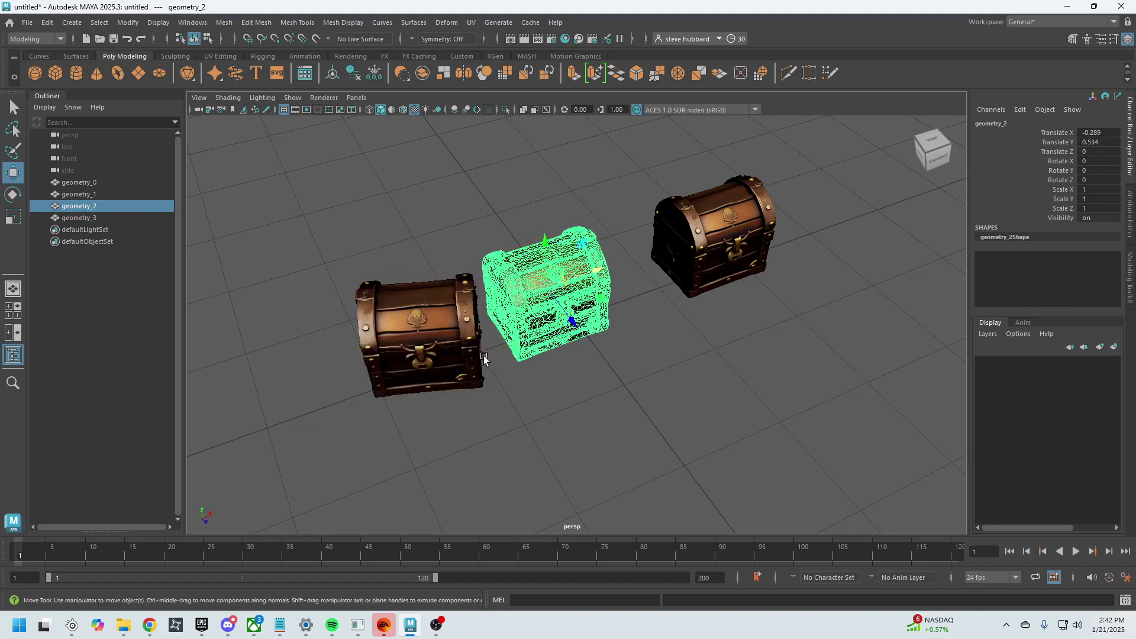
left_click_drag(485, 358, 534, 329, "alt")
key("w")
left_click_drag(586, 288, 512, 287)
key("r")
key("w")
Step: Move geometry_0 behind the two separated chests, to about -0.85 in X and -1.08 in Z
left_click(694, 274)
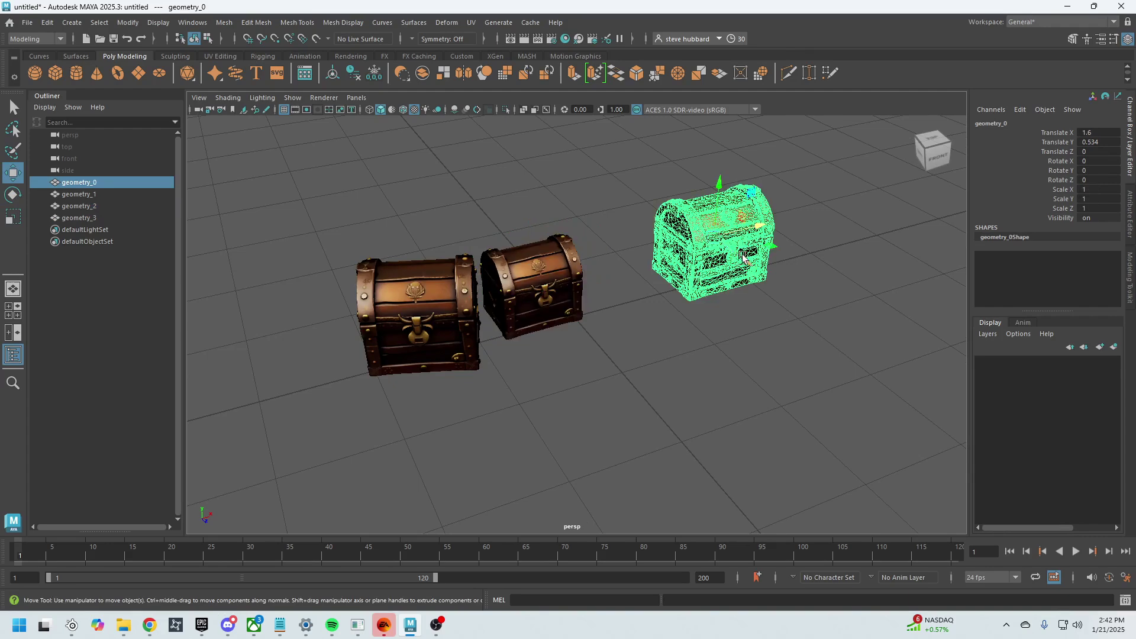
left_click_drag(760, 231, 512, 255)
left_click(656, 413)
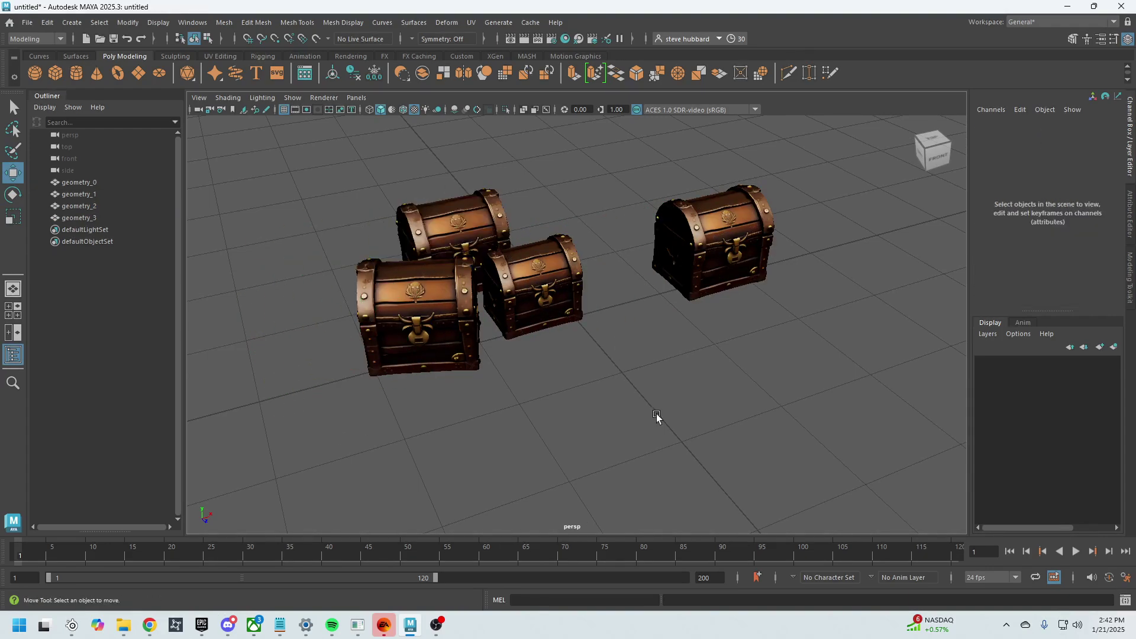
Step: Examine all four chests and their wireframes together from the front
left_click_drag(655, 413, 551, 390, "alt")
left_click_drag(325, 198, 696, 383)
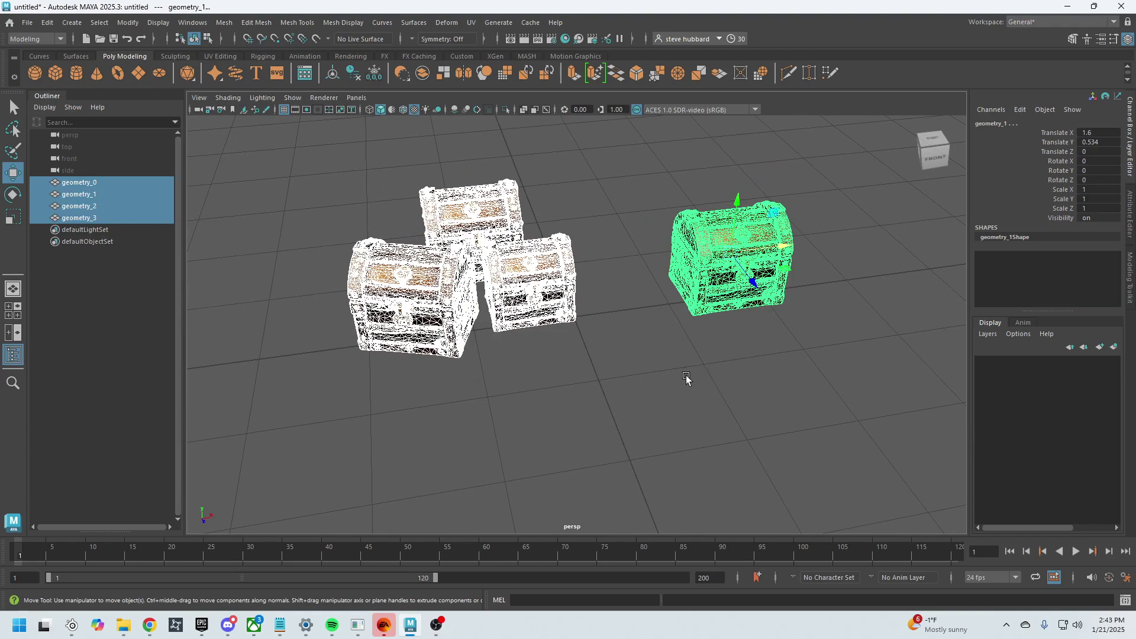
left_click_drag(684, 381, 584, 418, "alt")
left_click(622, 421)
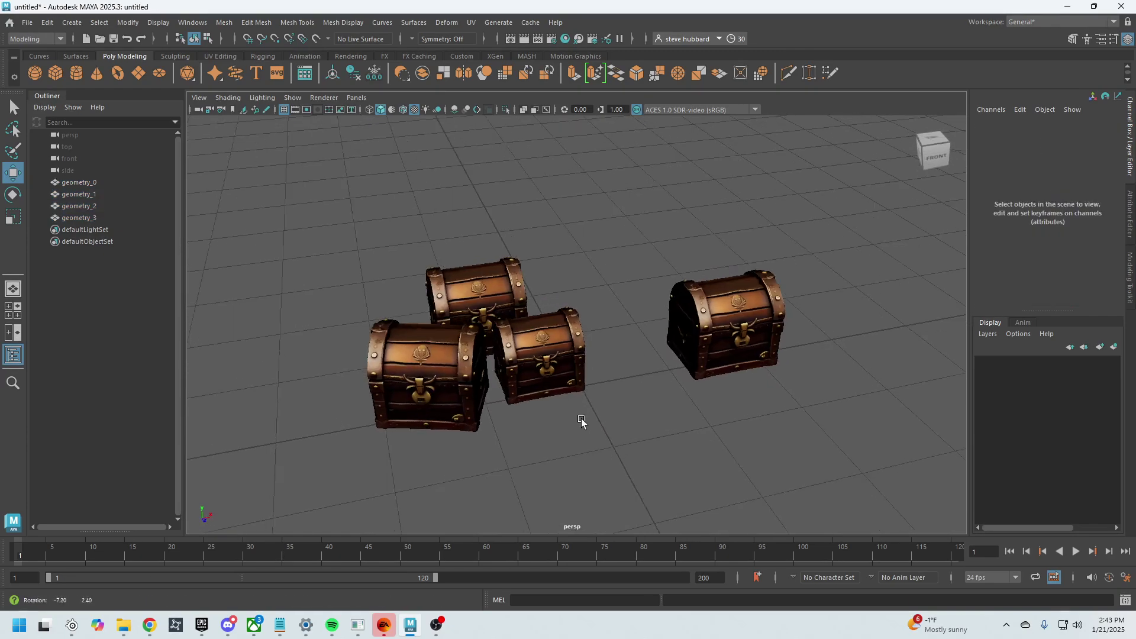
left_click_drag(304, 198, 693, 412)
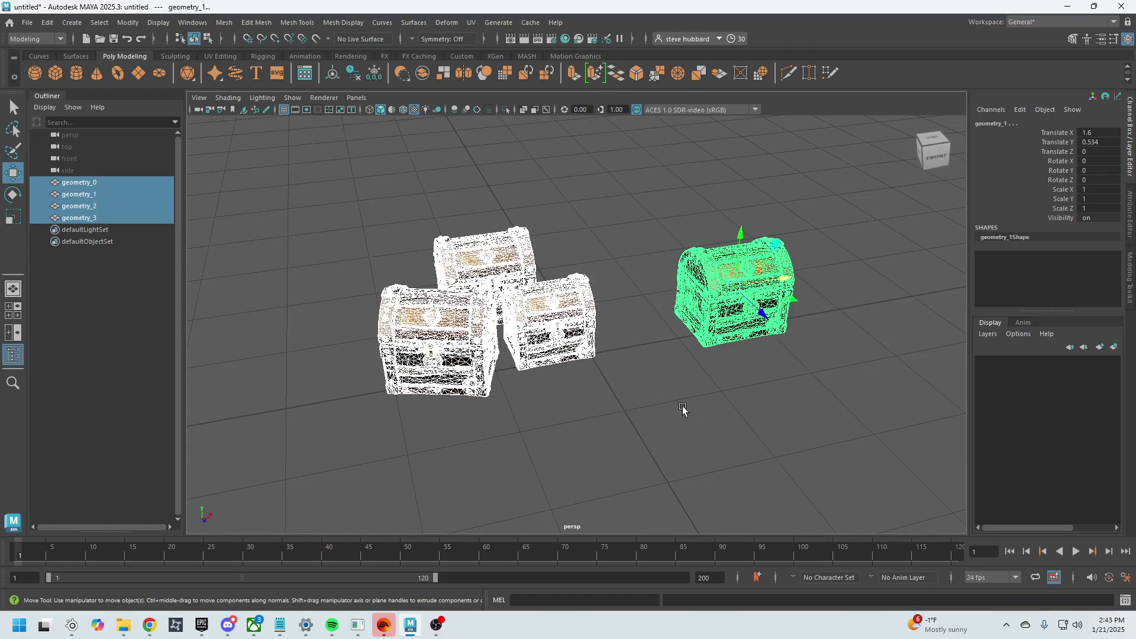
left_click(656, 379)
Step: Move the three clustered chests along X toward the separate chest, and shift the front chest slightly away from the cluster
left_click_drag(390, 249, 588, 376)
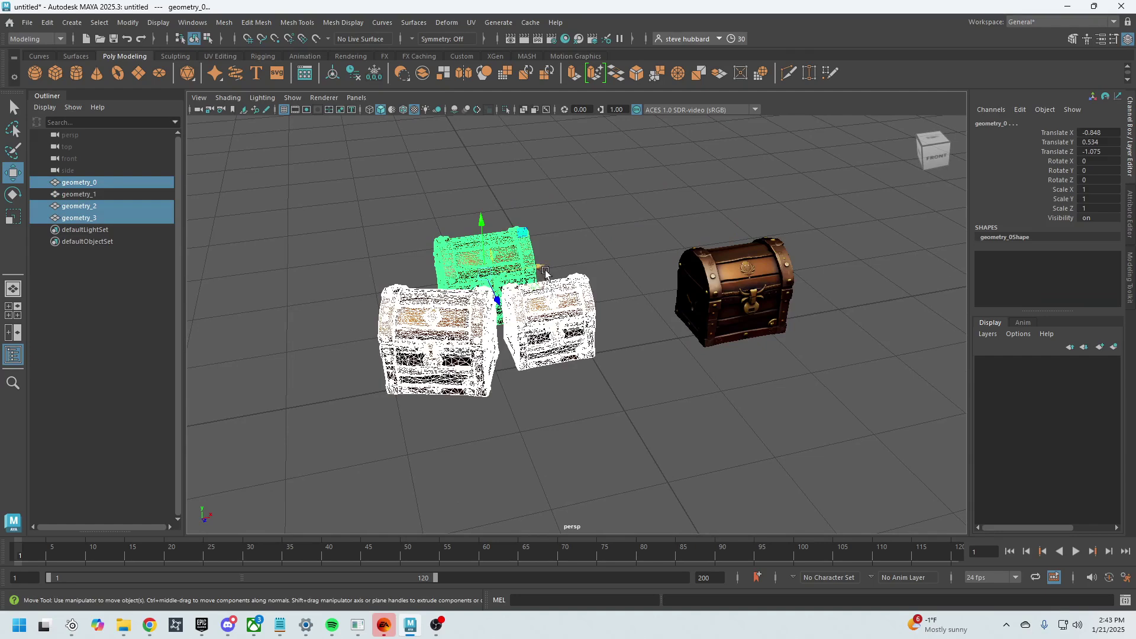
left_click_drag(545, 272, 634, 258)
left_click(712, 419)
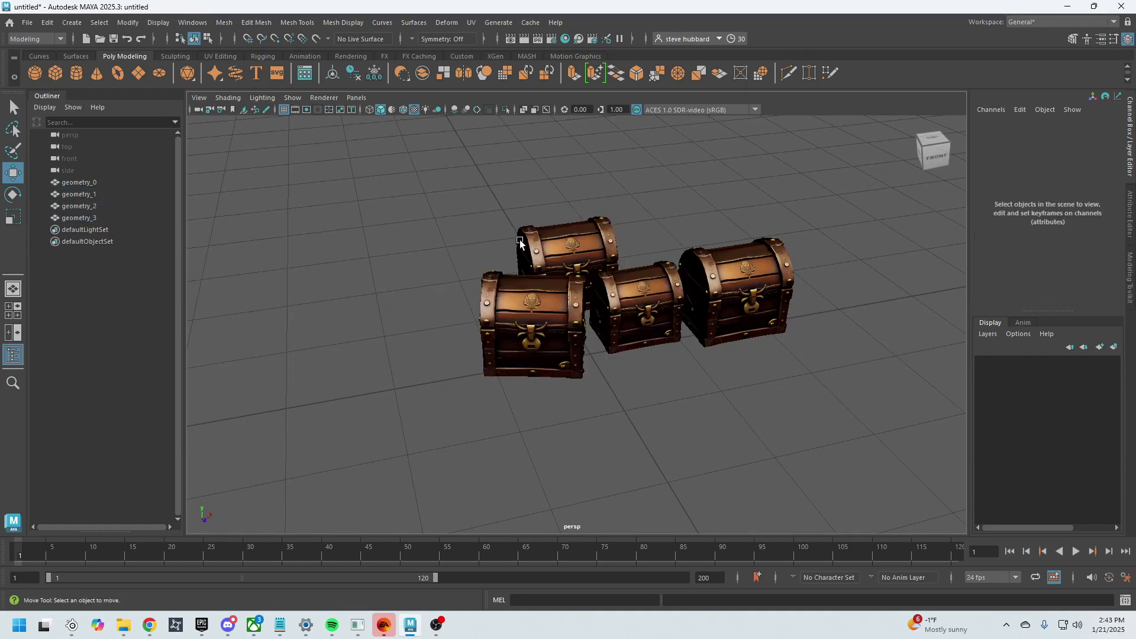
left_click(583, 316)
left_click_drag(586, 311, 559, 324)
left_click(648, 368)
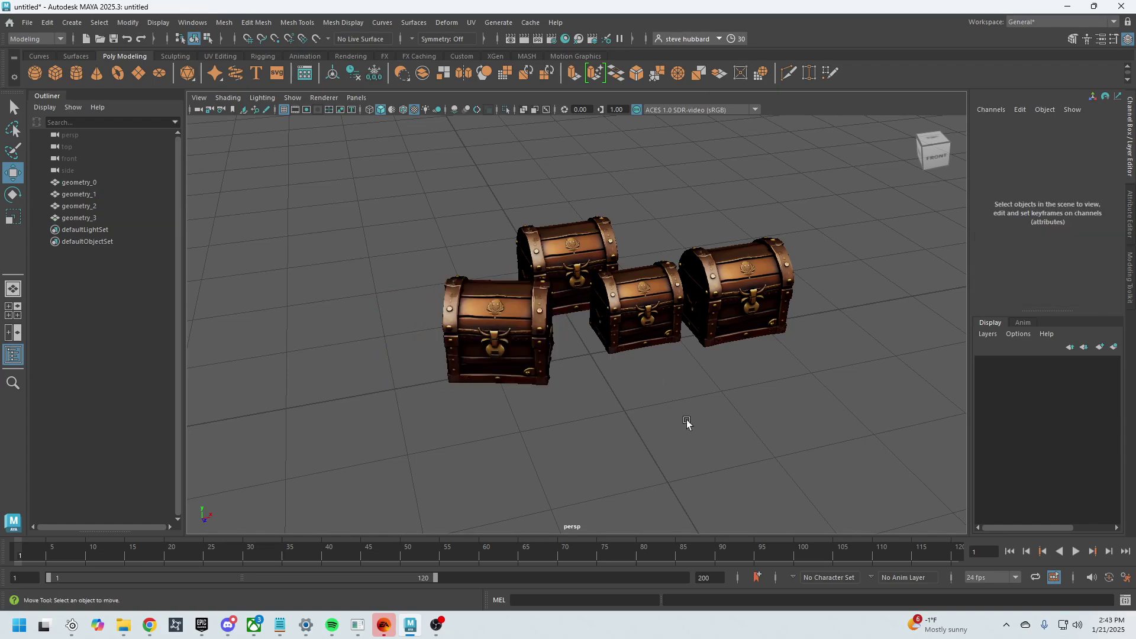
Step: Inspect the rearranged chests from a lower front angle and select all four to show their wireframes
left_click_drag(695, 392, 669, 379, "alt")
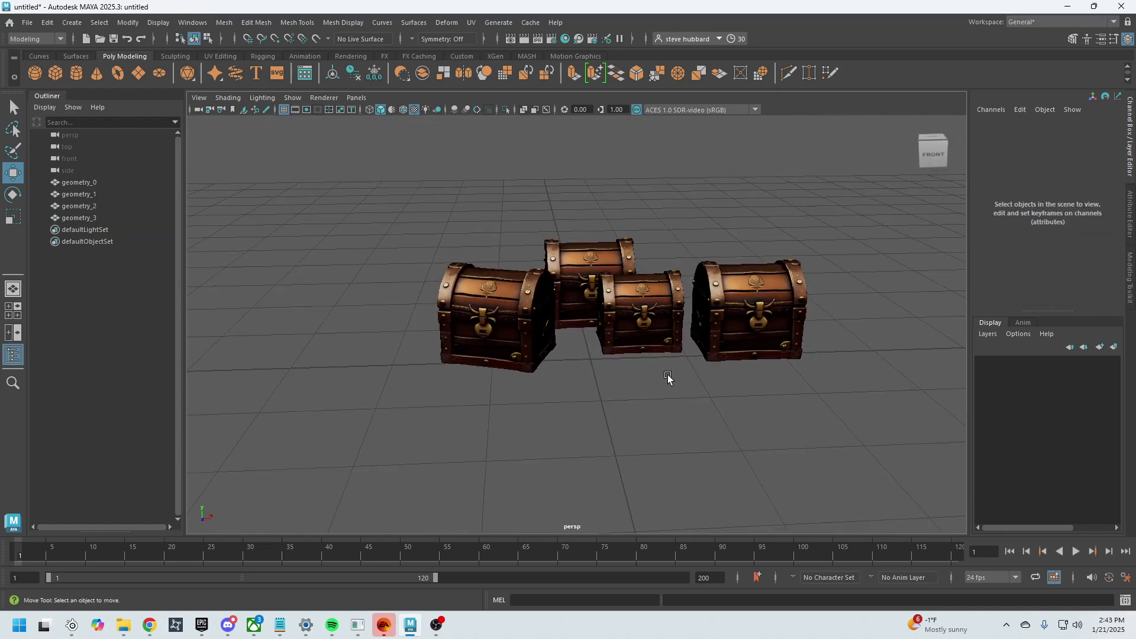
middle_click_drag(669, 370, 606, 403, "alt")
scroll(592, 400, "up", 3)
left_click_drag(402, 216, 784, 395)
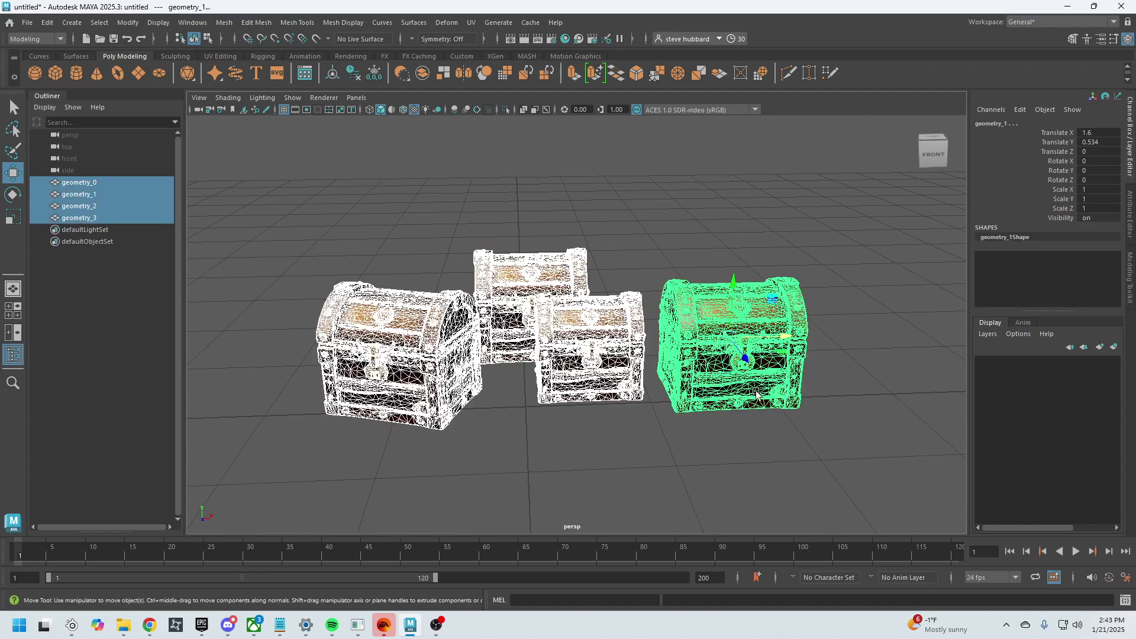
Step: Clear the selection to view the four textured chests without wireframes, and switch from Maya to the browser
left_click(690, 424)
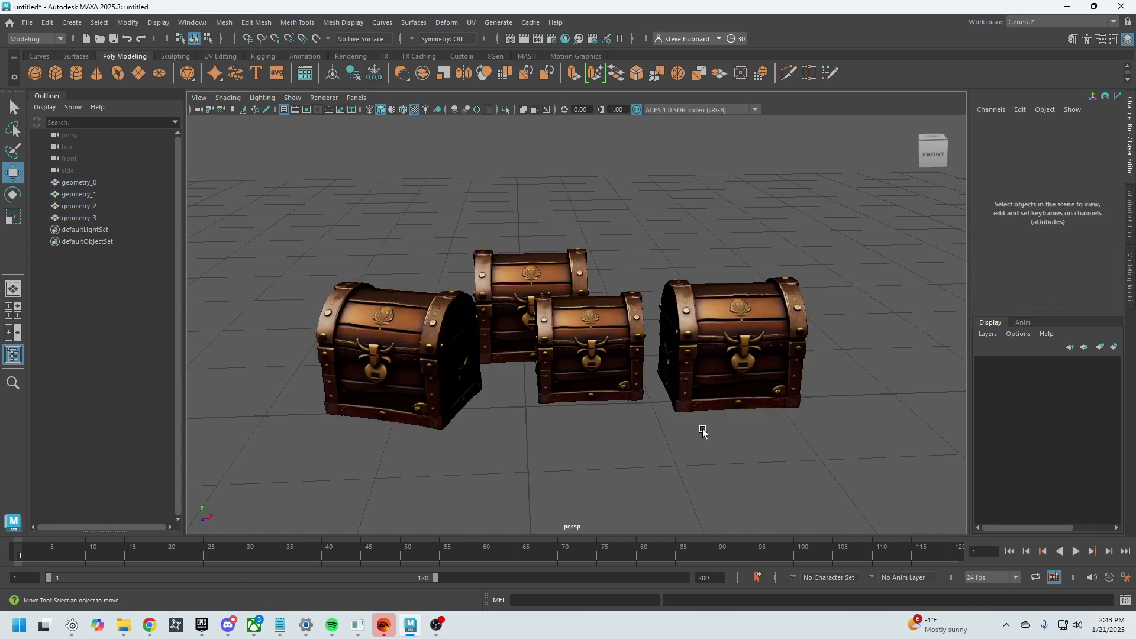
left_click_drag(705, 432, 770, 437, "alt")
left_click(1069, 8)
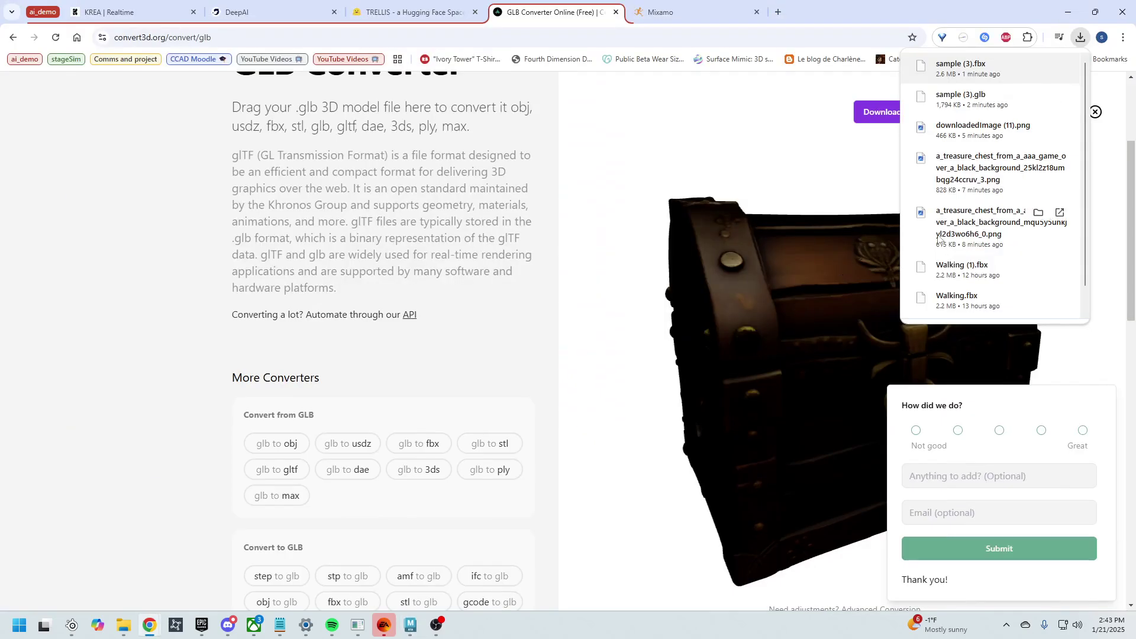
Step: Review the chest on the TRELLIS page and the source and generated chest images in KREA Realtime
left_click(357, 9)
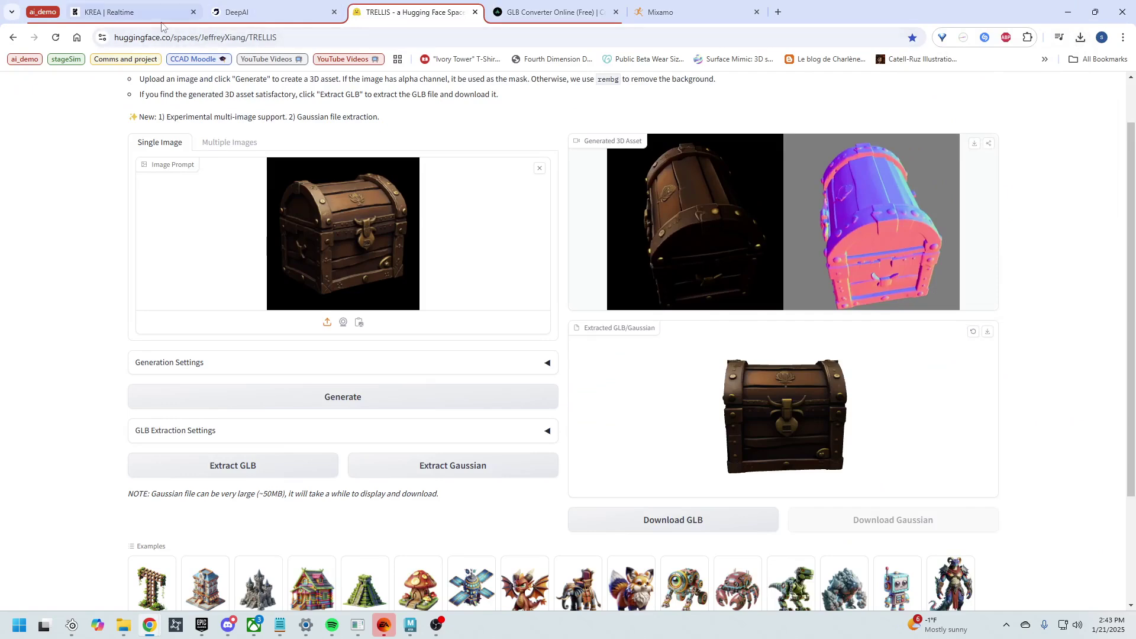
left_click(130, 12)
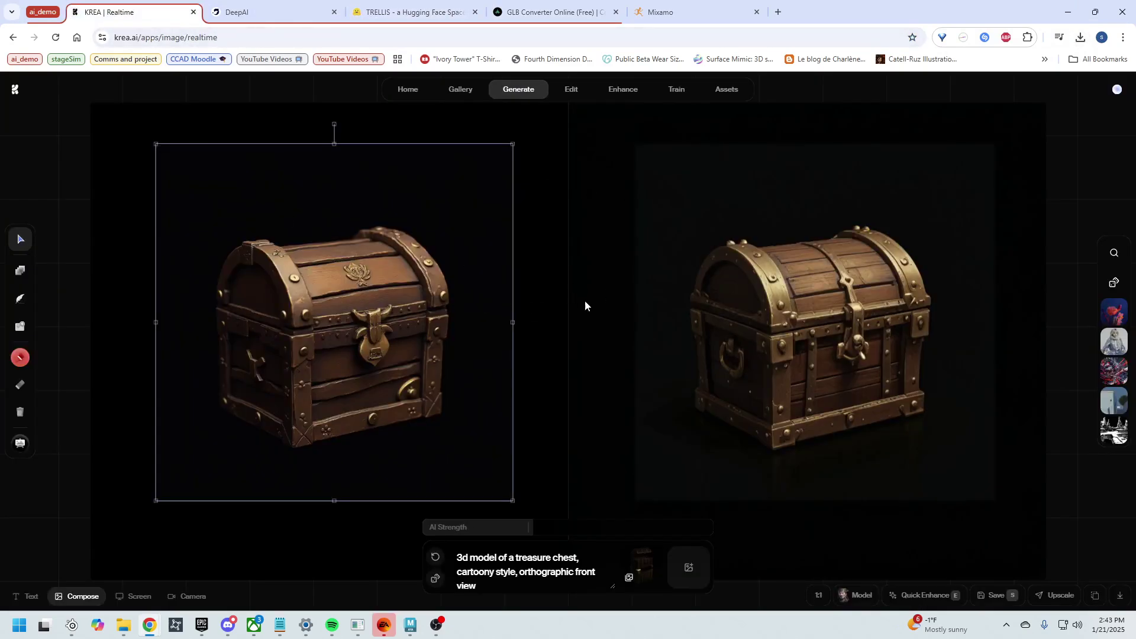
left_click(531, 333)
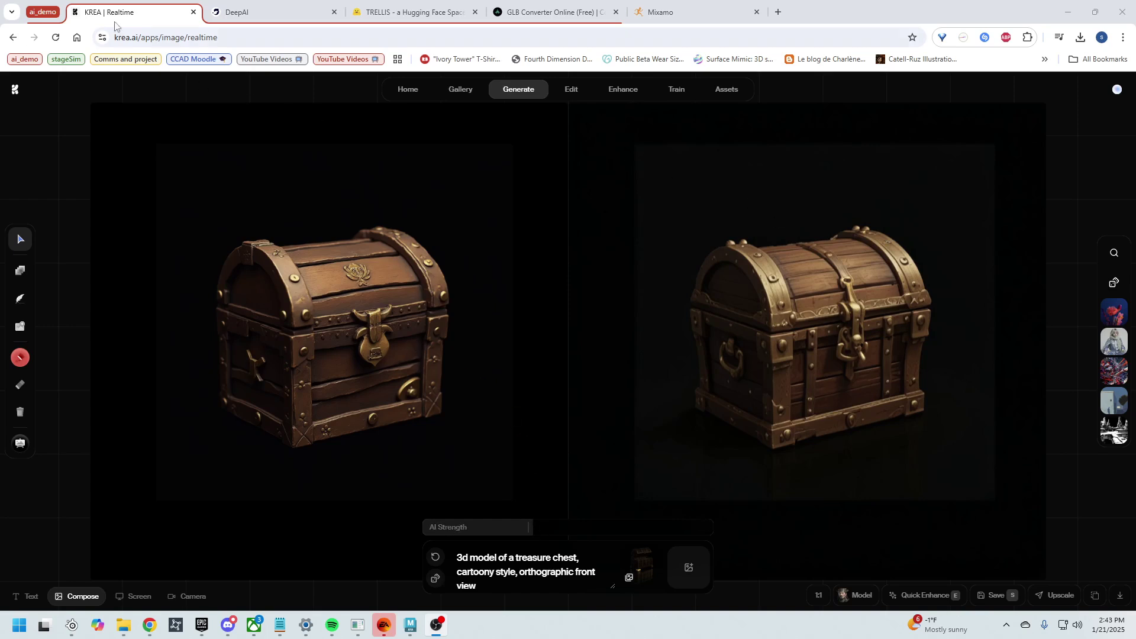
Step: Switch to DeepAI and generate an image from the prompt "treasure"
left_click(248, 18)
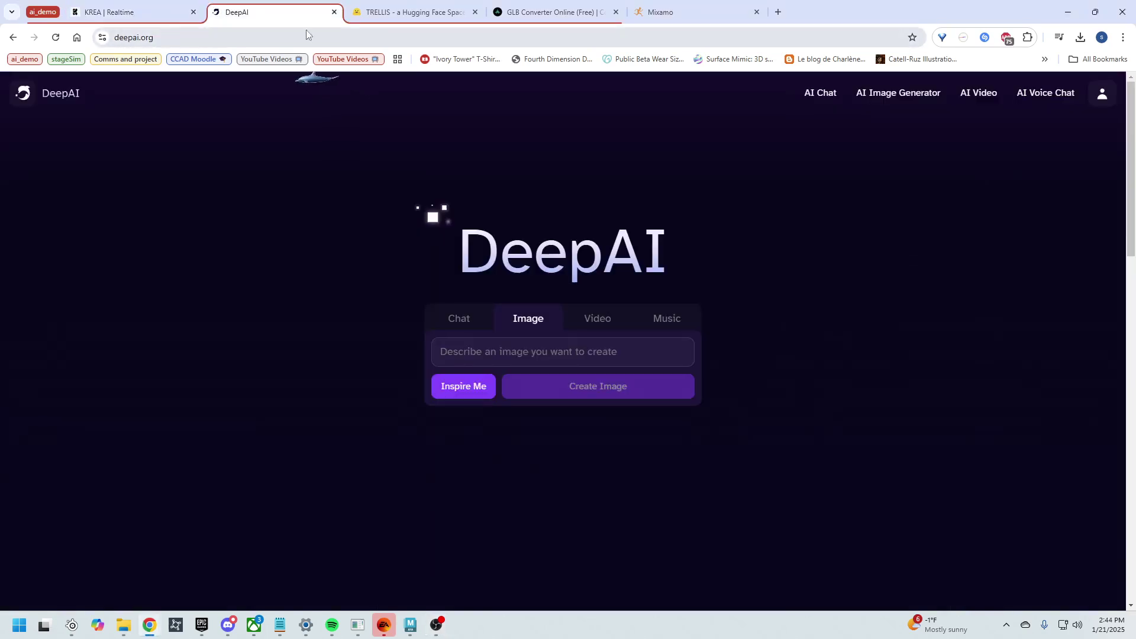
left_click(130, 39)
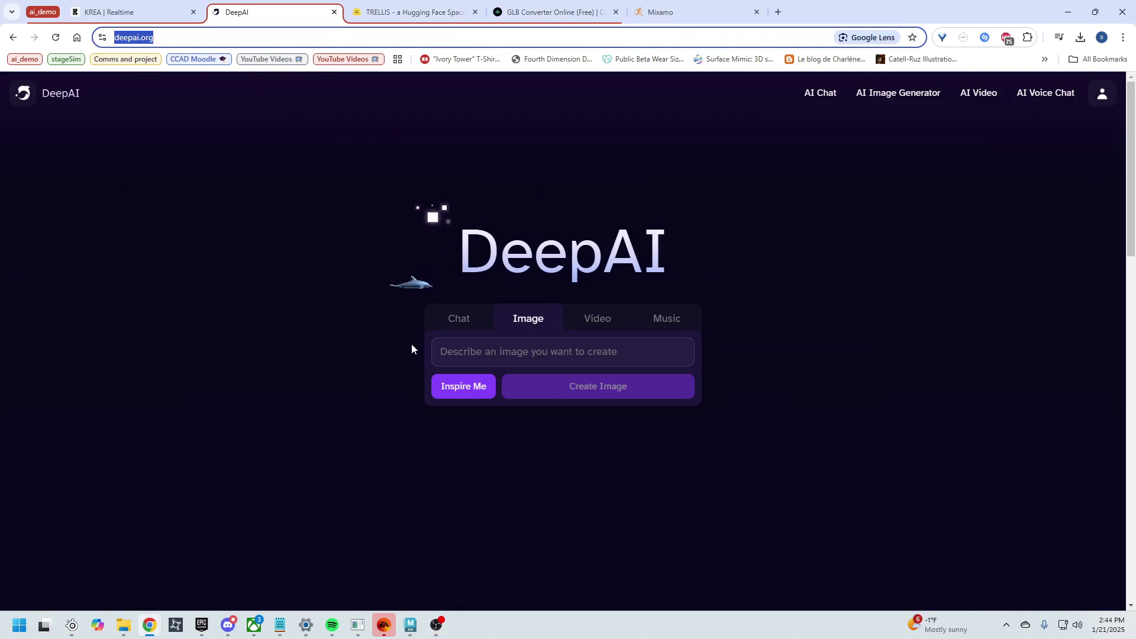
left_click(501, 355)
type("treas")
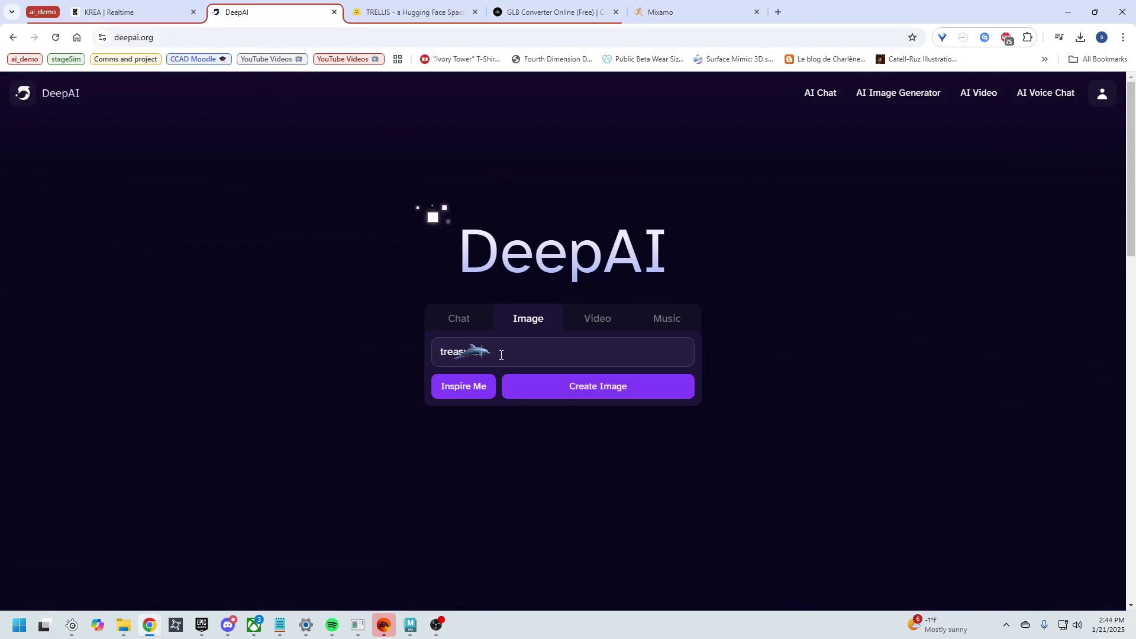
type("ure")
left_click(613, 396)
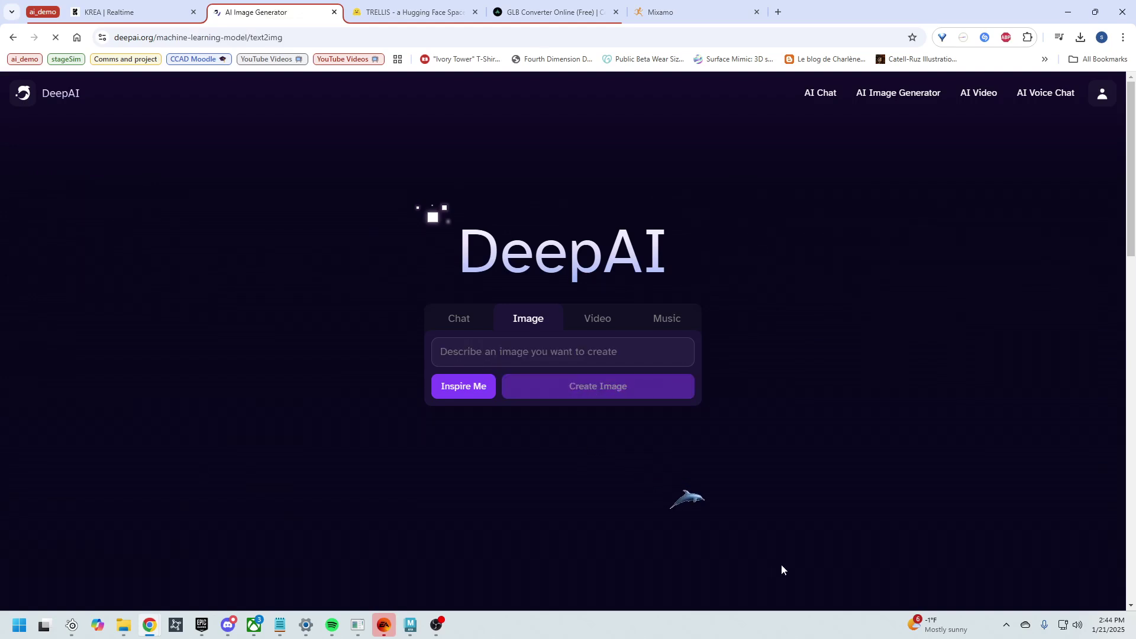
scroll(786, 540, "down", 4)
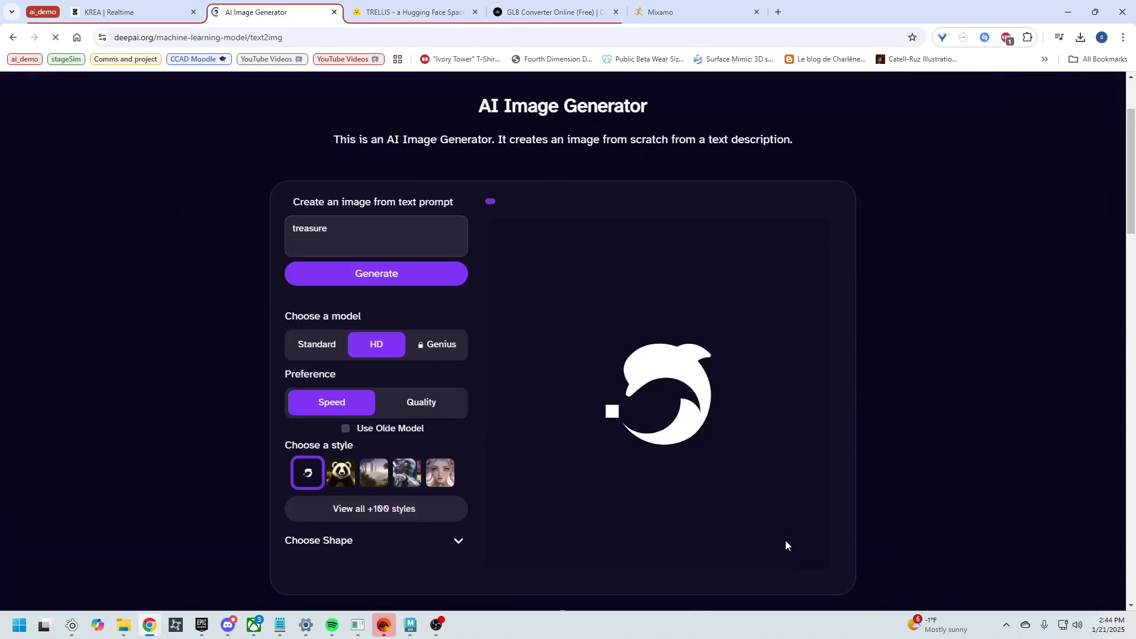
Step: Extend the prompt to "treasure chest" and generate a new image from it
scroll(786, 544, "up", 1)
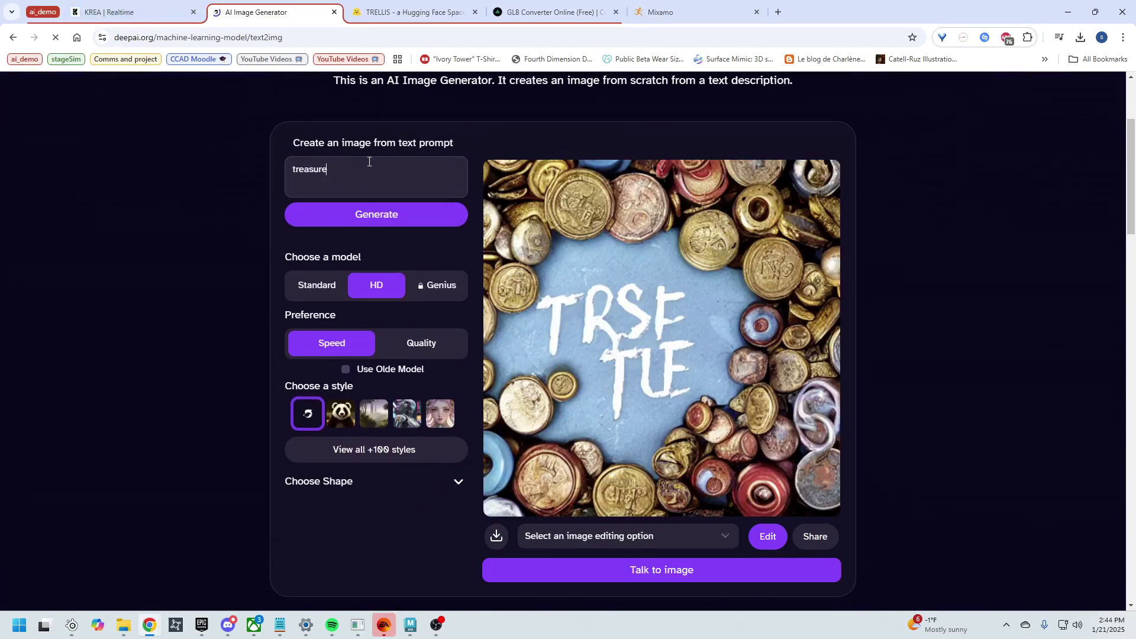
type("chest")
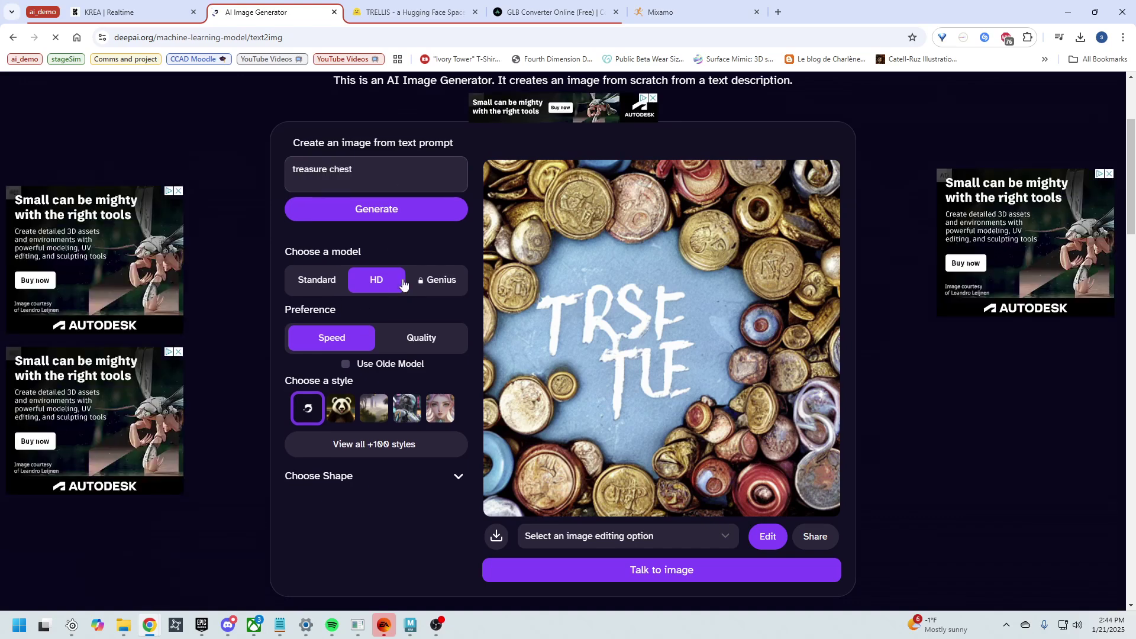
left_click(385, 217)
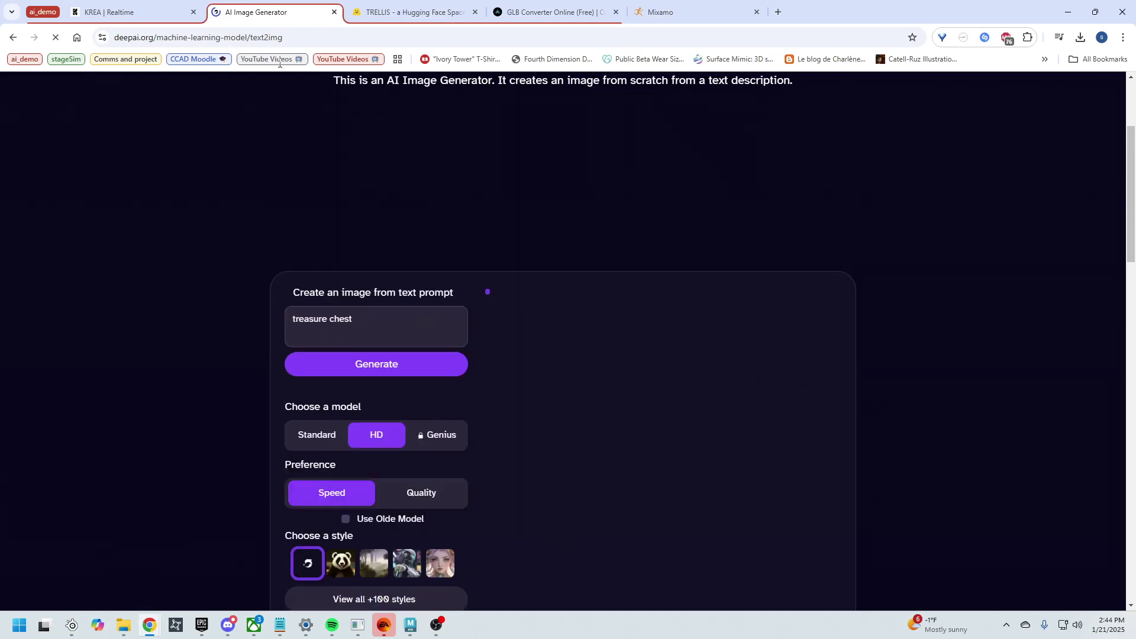
scroll(785, 363, "down", 2)
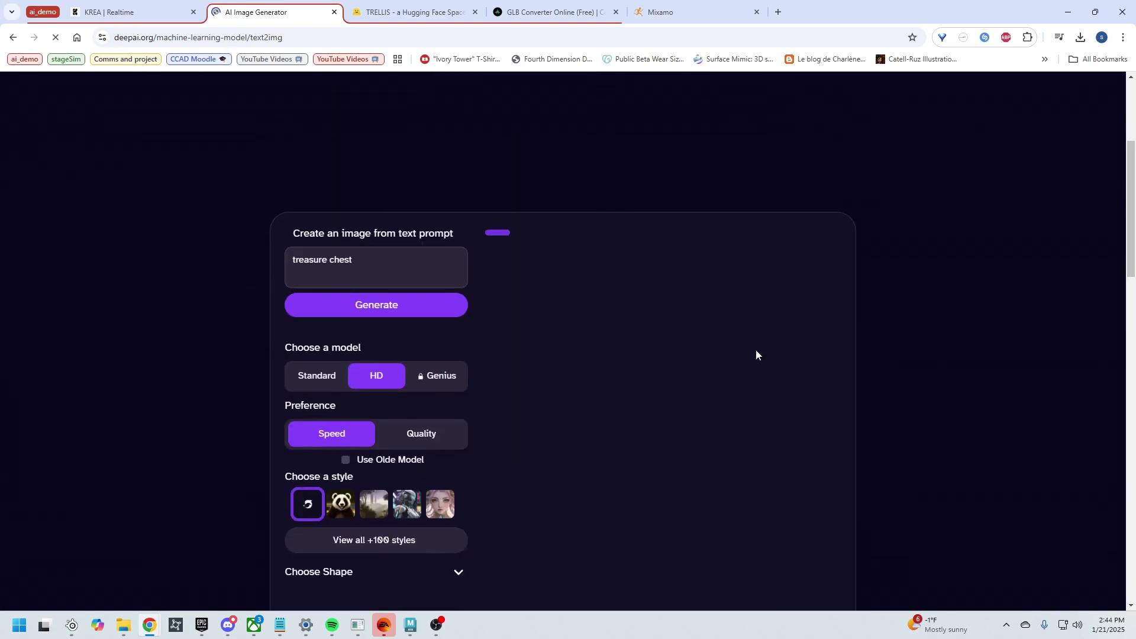
scroll(754, 353, "down", 2)
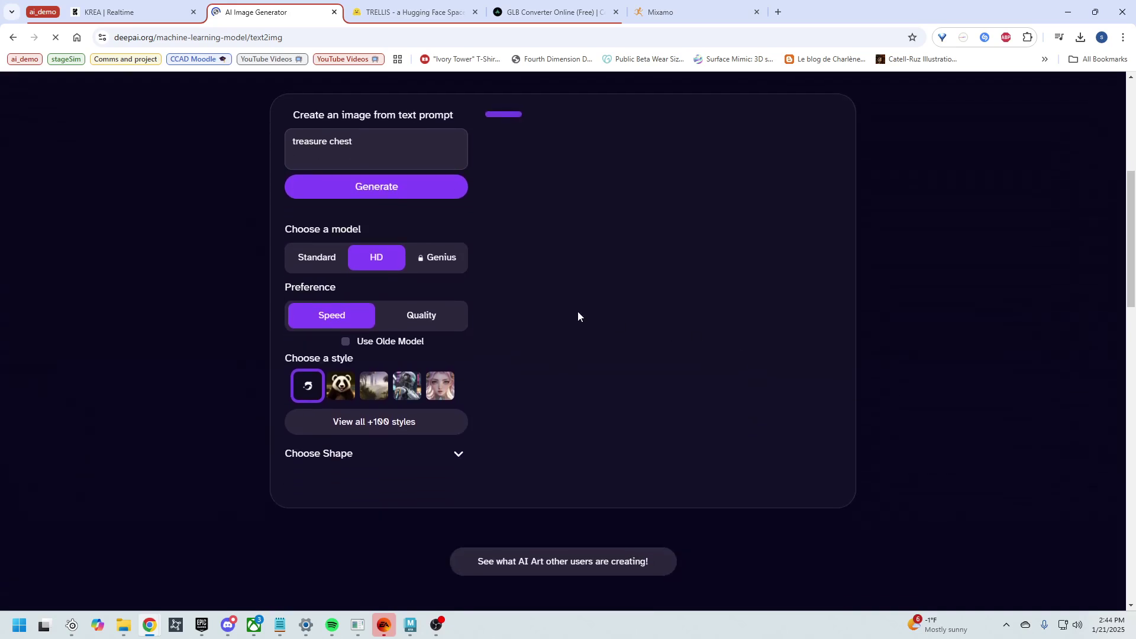
scroll(577, 311, "up", 1)
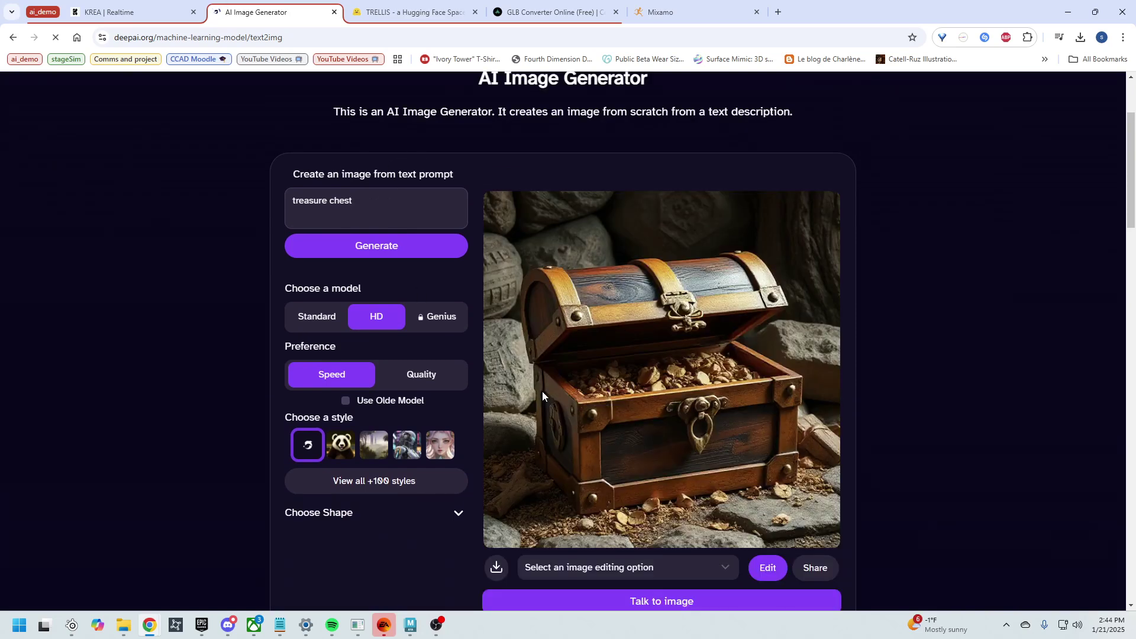
scroll(633, 405, "down", 1)
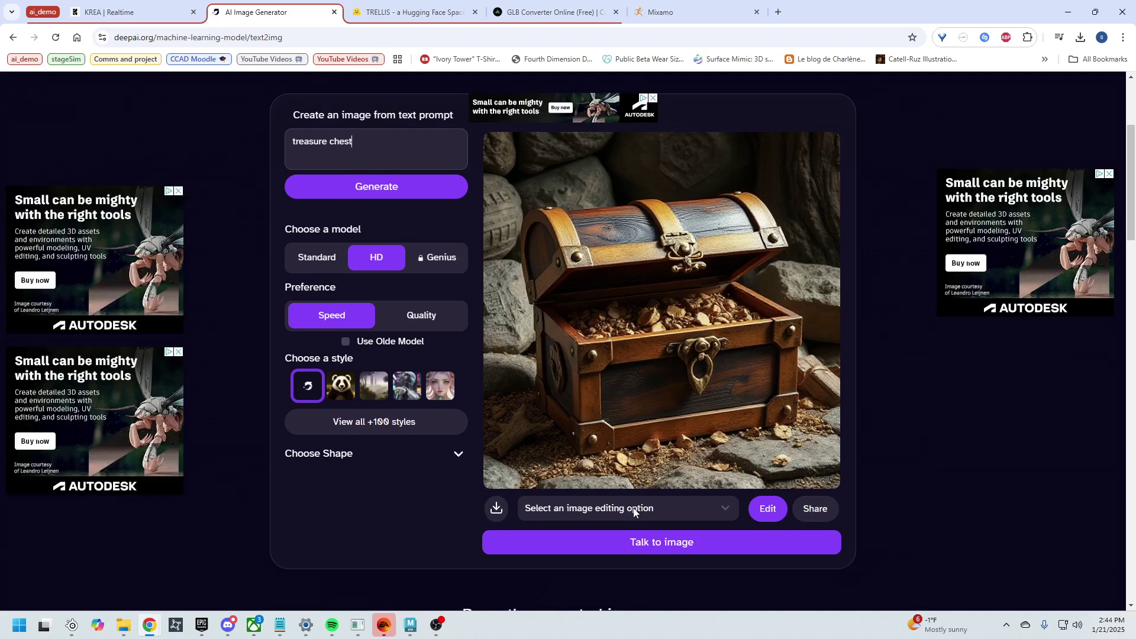
Step: Apply Remove Background to the generated treasure chest image
left_click(635, 509)
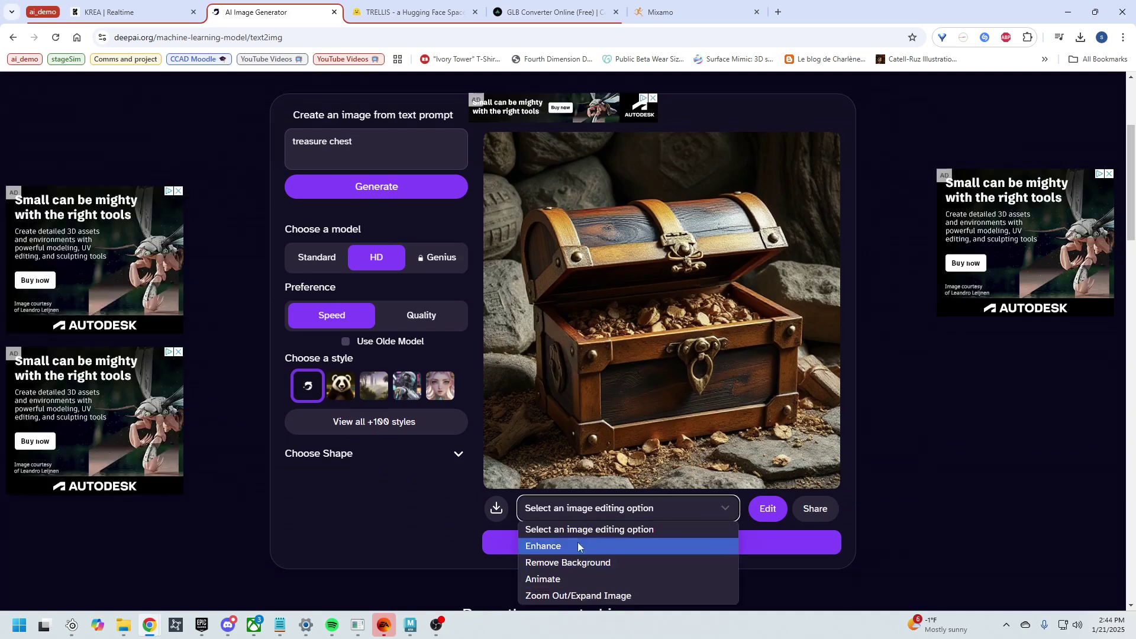
left_click(574, 563)
left_click(767, 509)
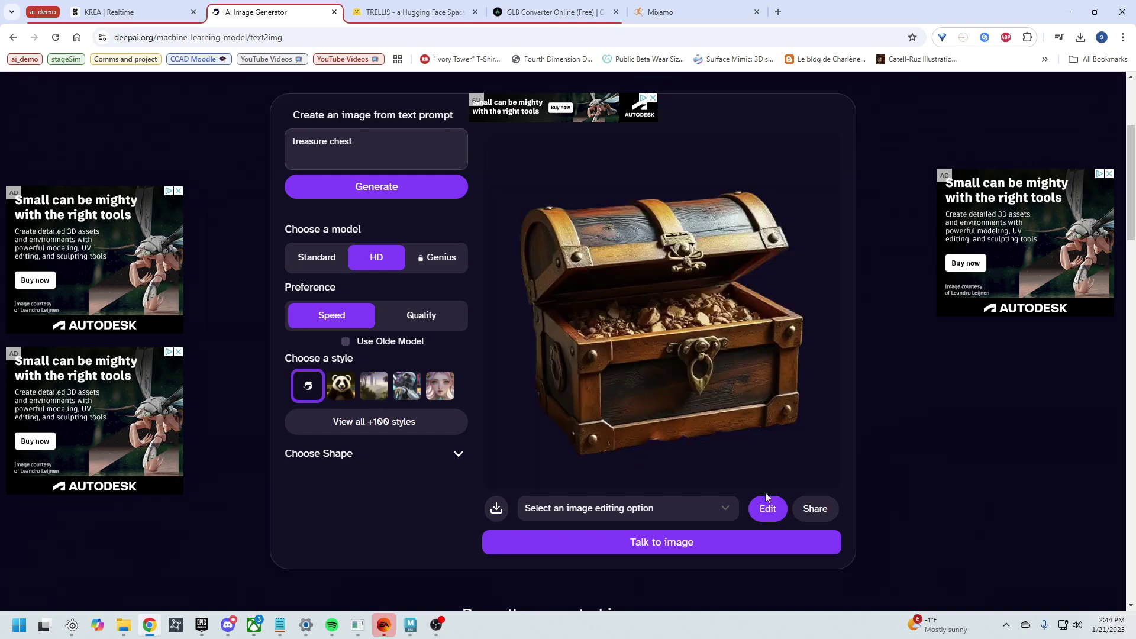
right_click(614, 299)
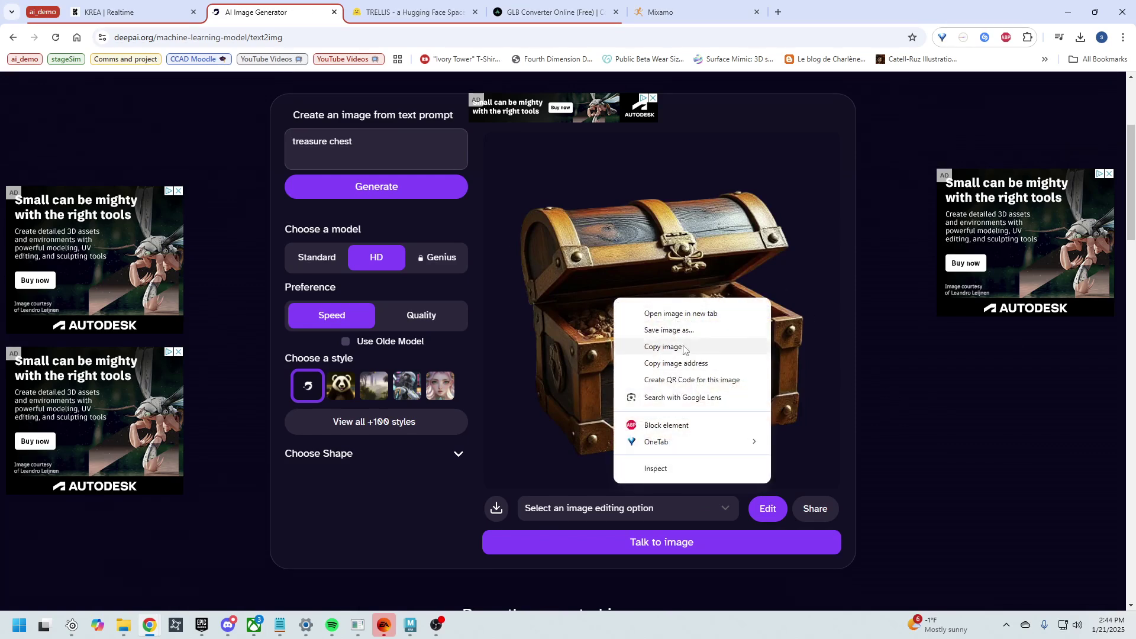
left_click(909, 375)
Step: Return to TRELLIS, look over the example assets, and play the preview video of the generated 3D chest
left_click(414, 13)
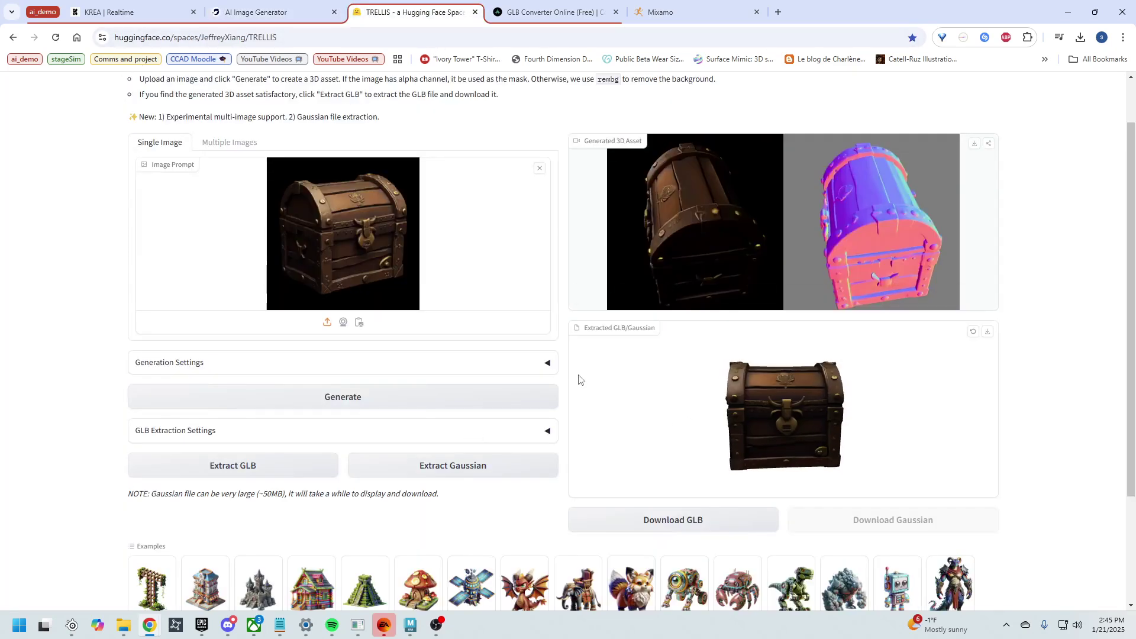
scroll(64, 367, "down", 3)
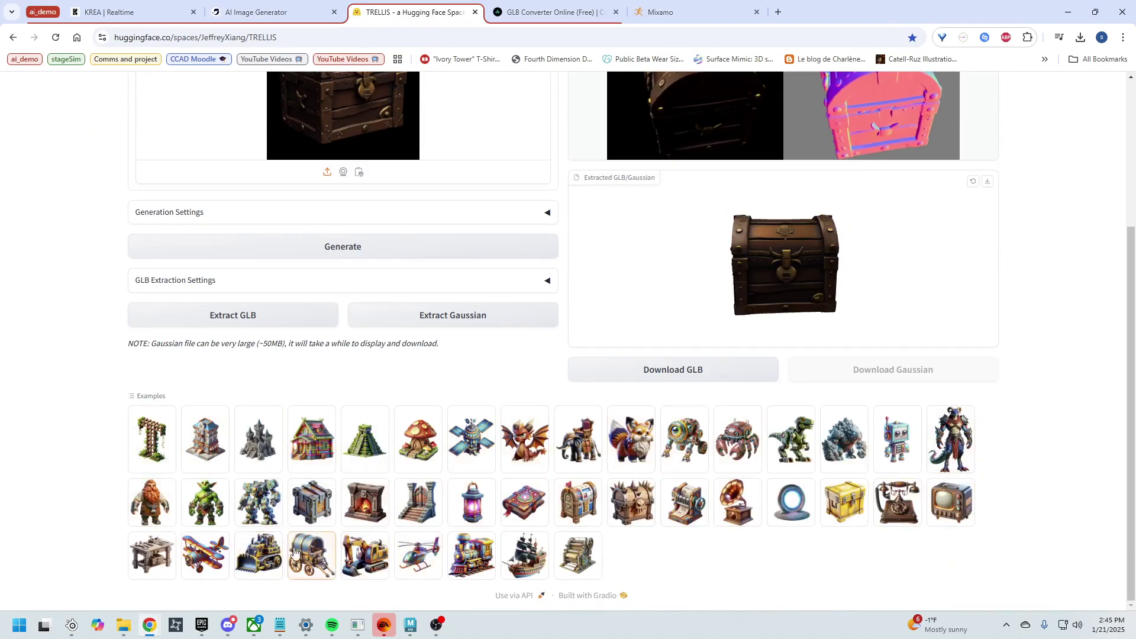
scroll(793, 494, "up", 4)
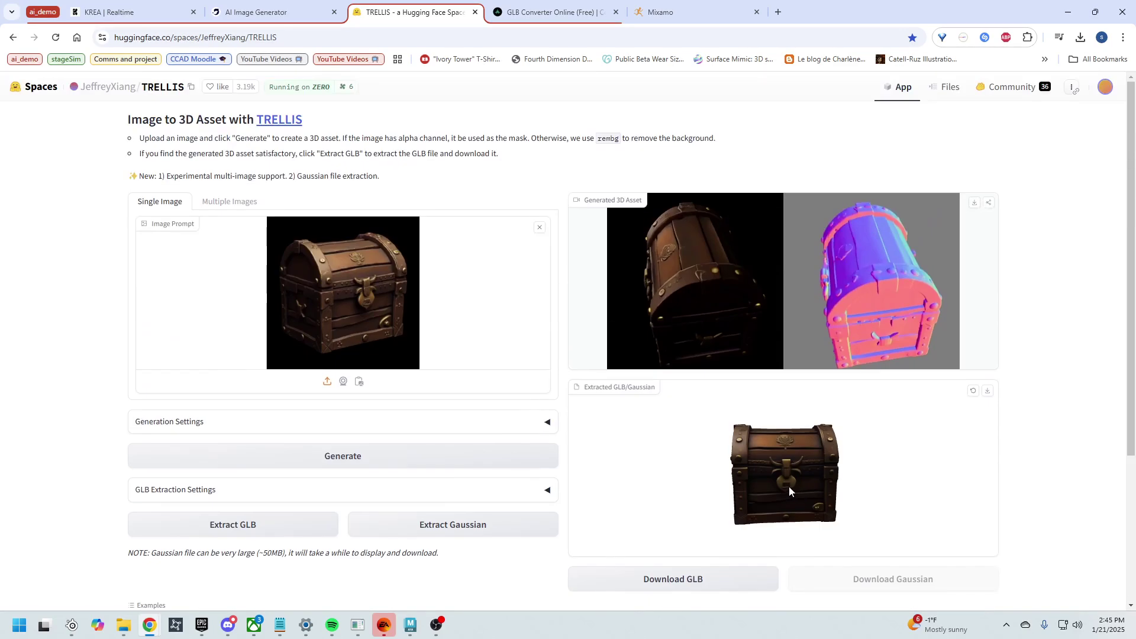
scroll(789, 487, "down", 5)
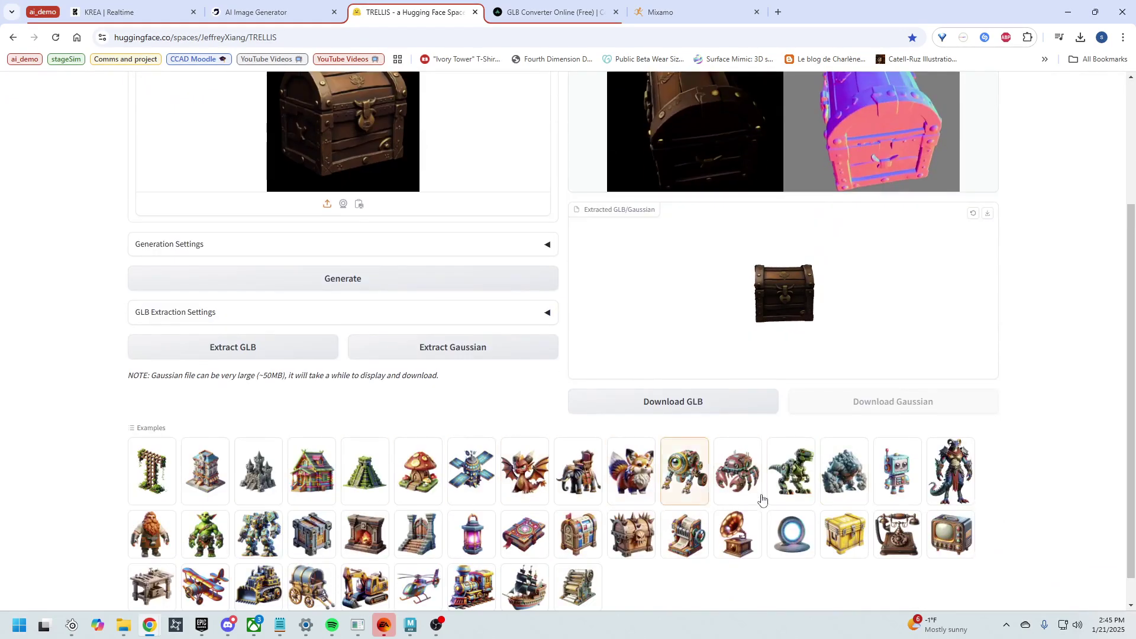
scroll(762, 500, "up", 3)
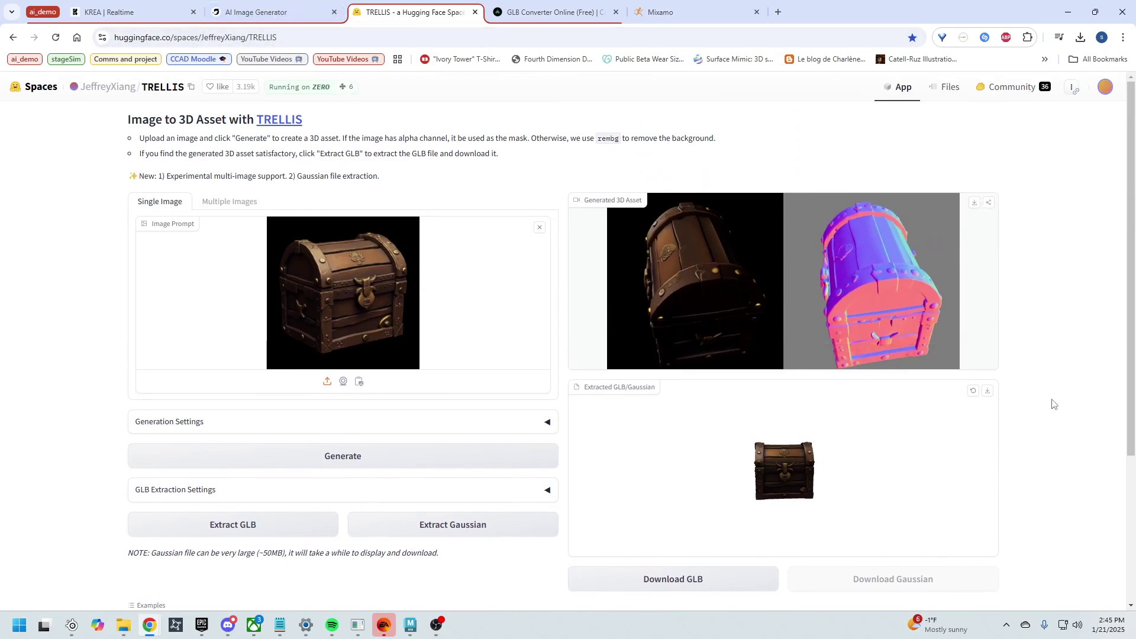
mouse_move(780, 353)
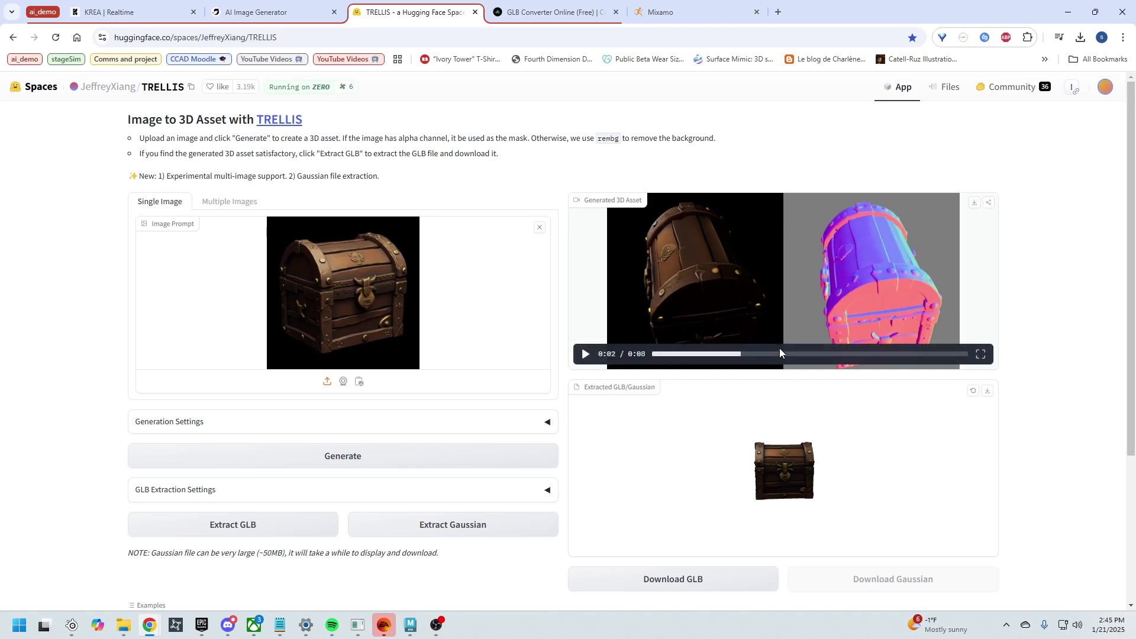
left_click(586, 354)
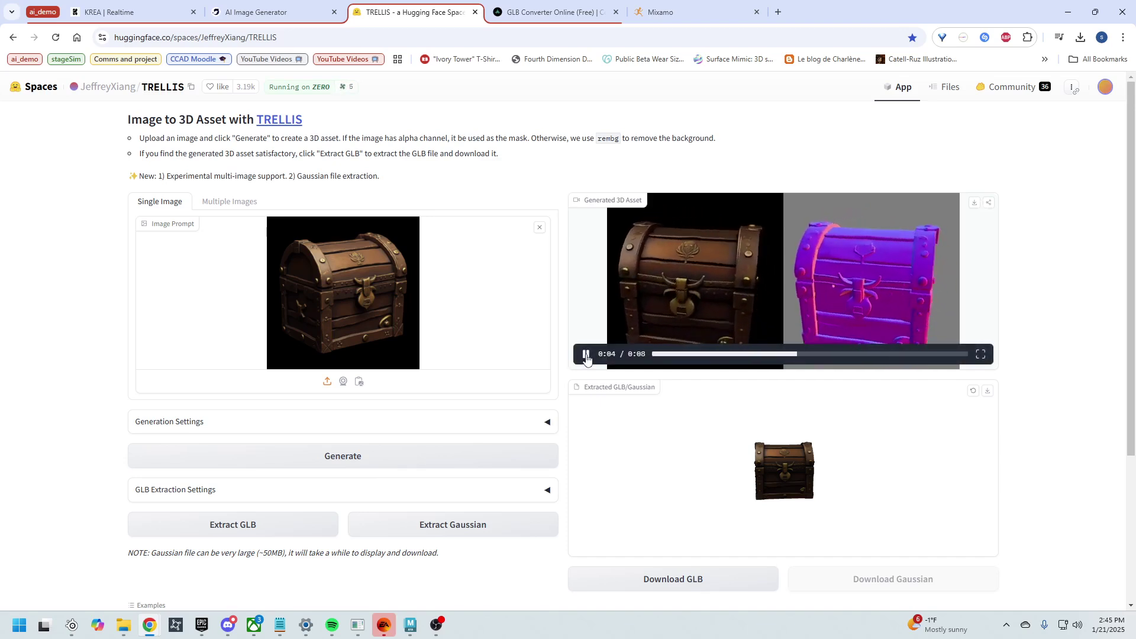